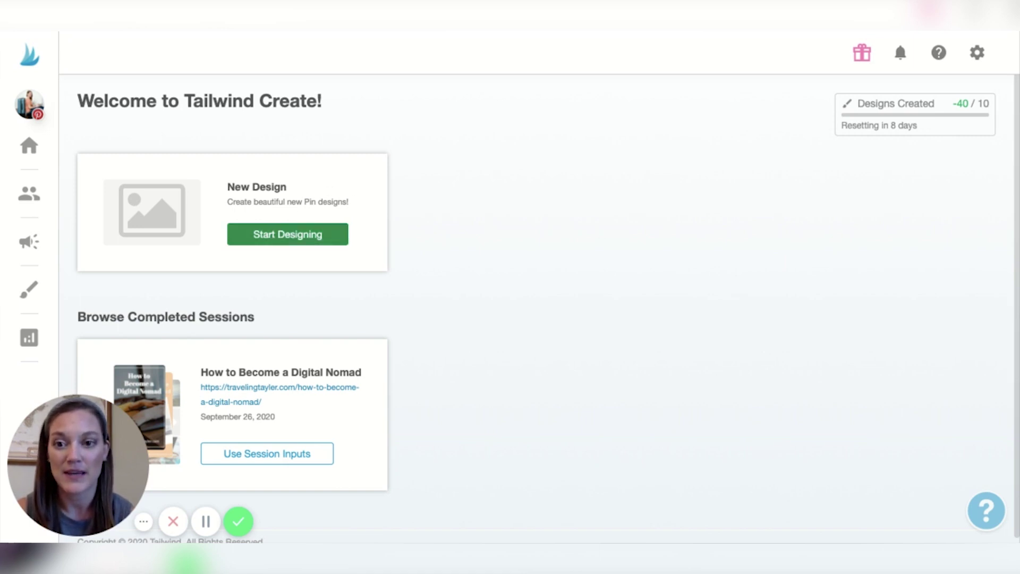
click(287, 234)
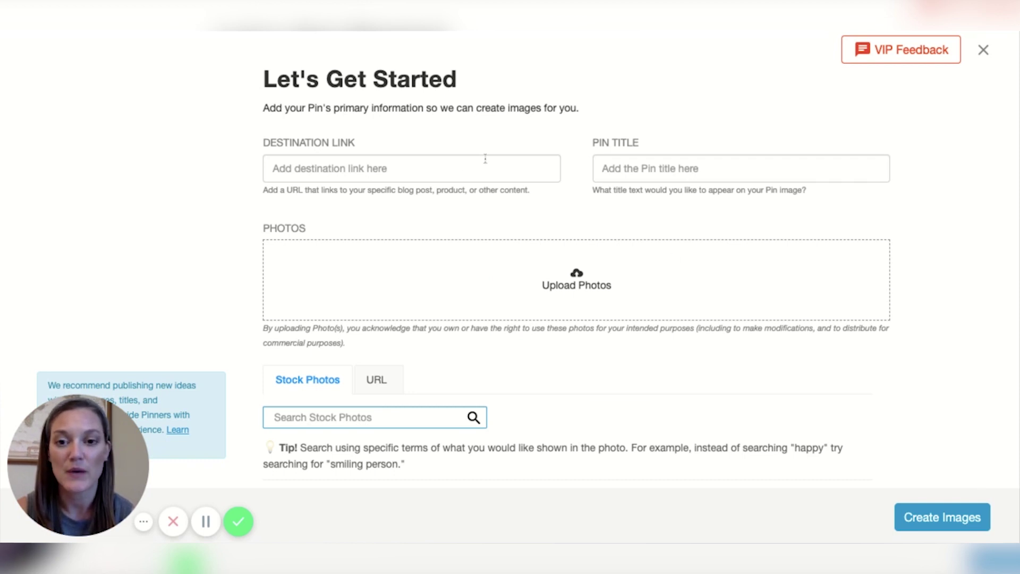
click(394, 168)
text(https://youtu.be/msavzifALNs)
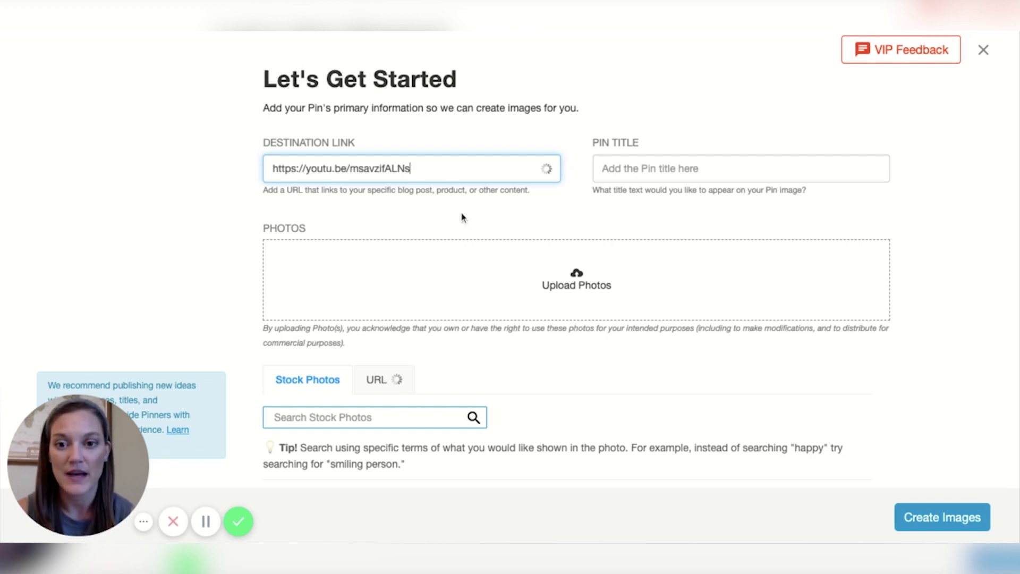
click(429, 209)
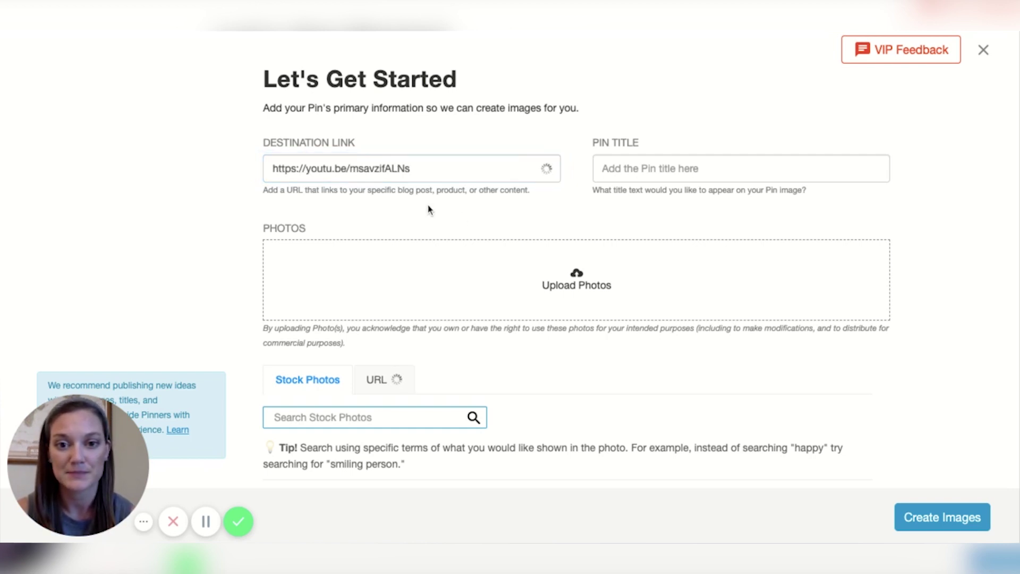
double_click(658, 170)
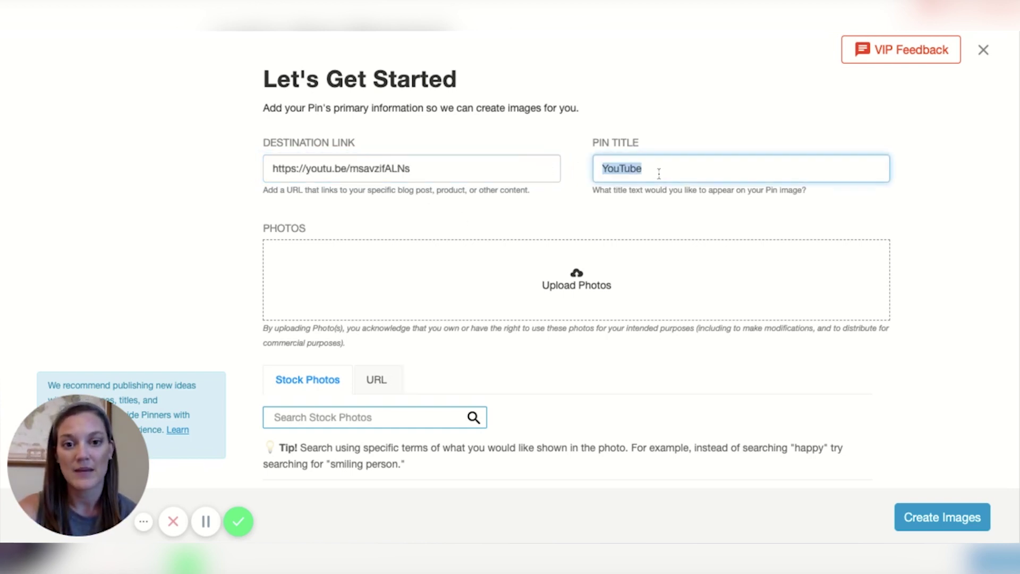
text(Ar)
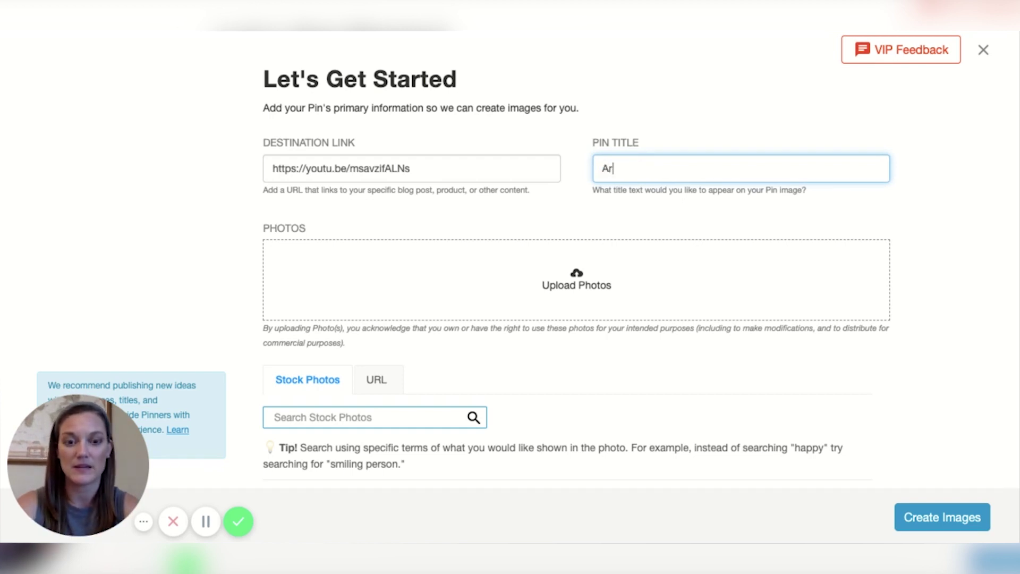
text(e your Ready to Lie the Laptp)
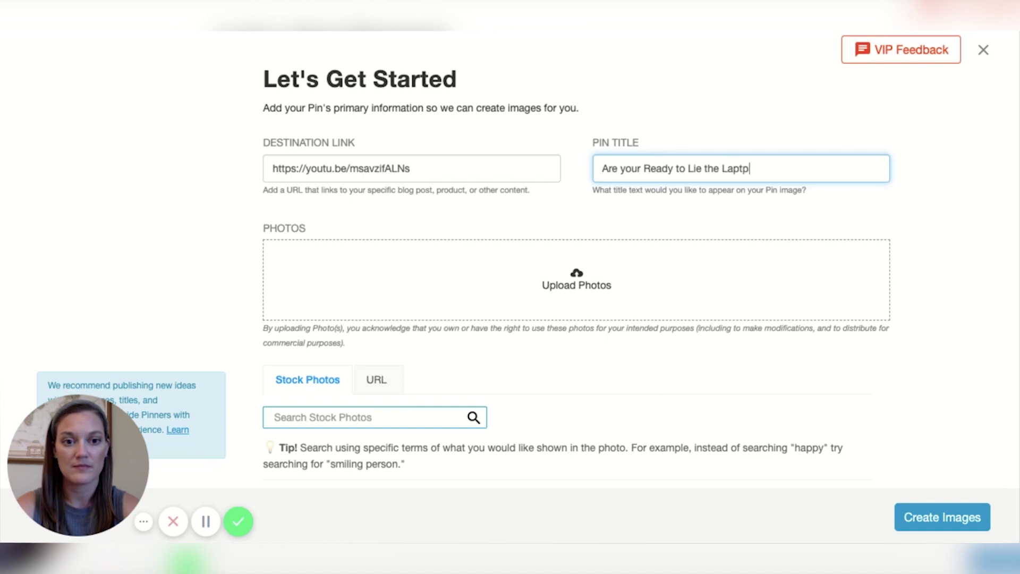
key(BackSpace)
text(op Lifestyle?)
click(698, 168)
text(v)
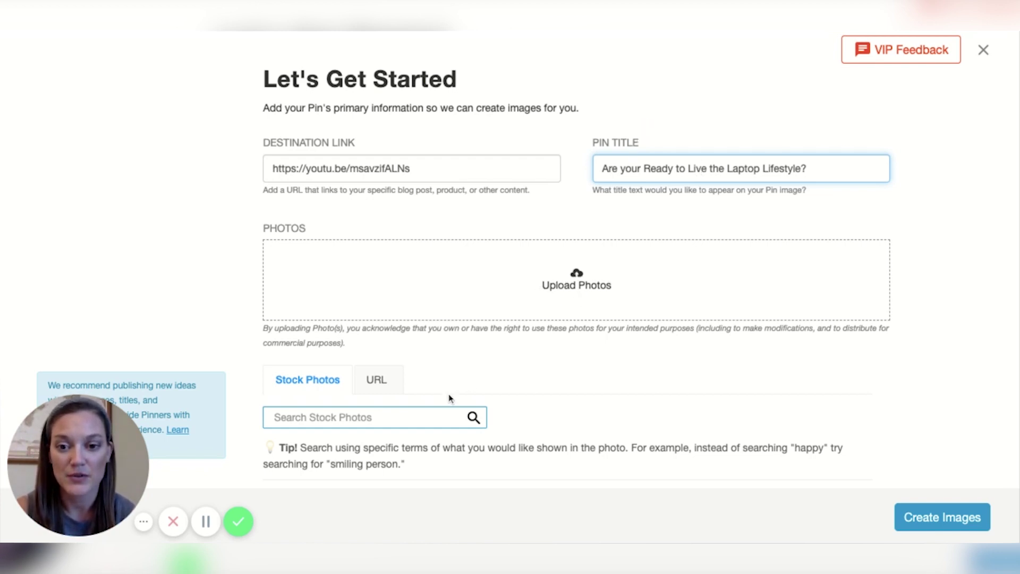
Step: Upload three laptop photos and add a hands-on-laptop stock photo from a 'laptop lifestyle' search
click(575, 280)
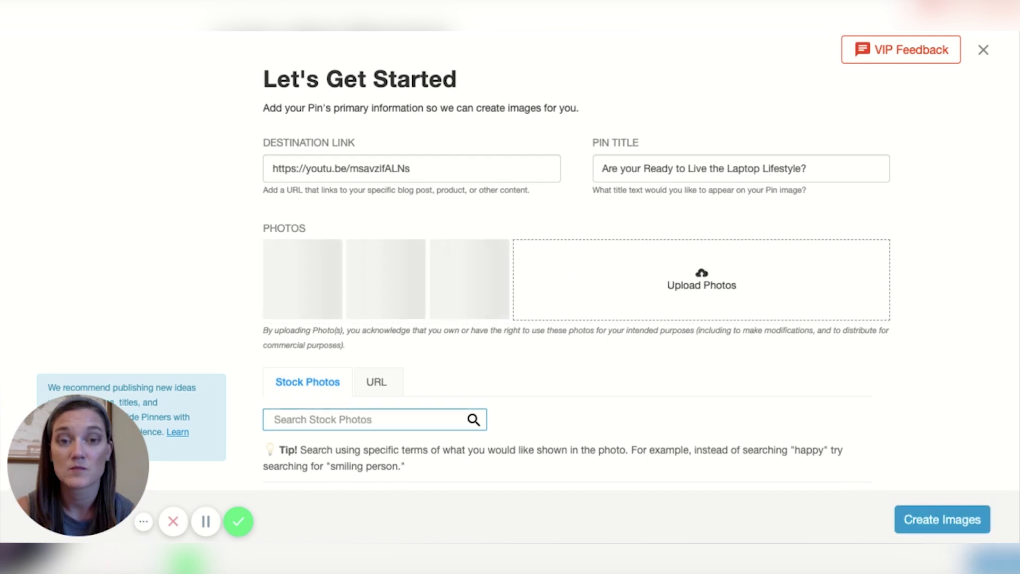
click(371, 417)
text(laptop lifestyle)
key(Return)
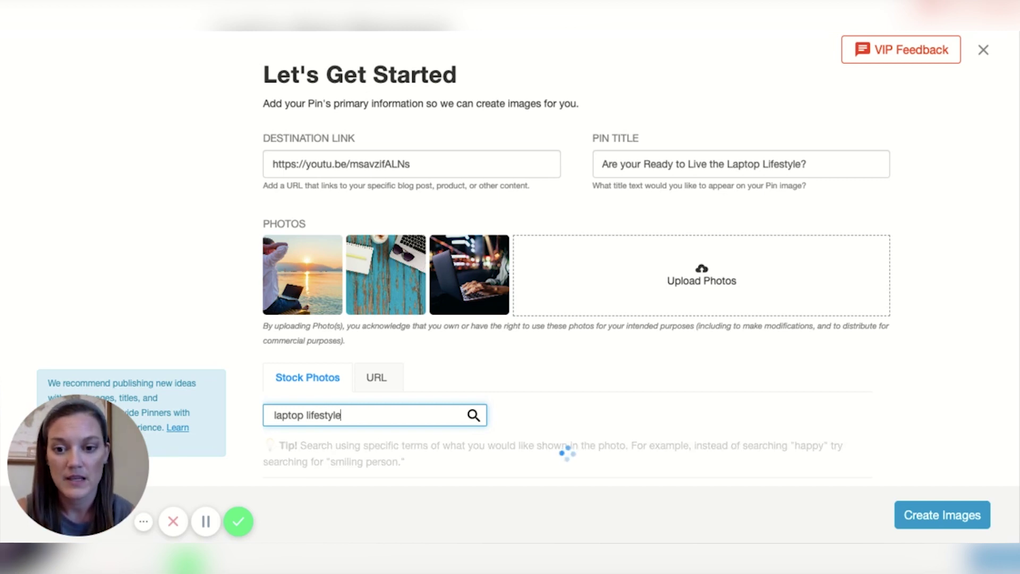
scroll(628, 393, down, 1)
scroll(628, 393, down, 1)
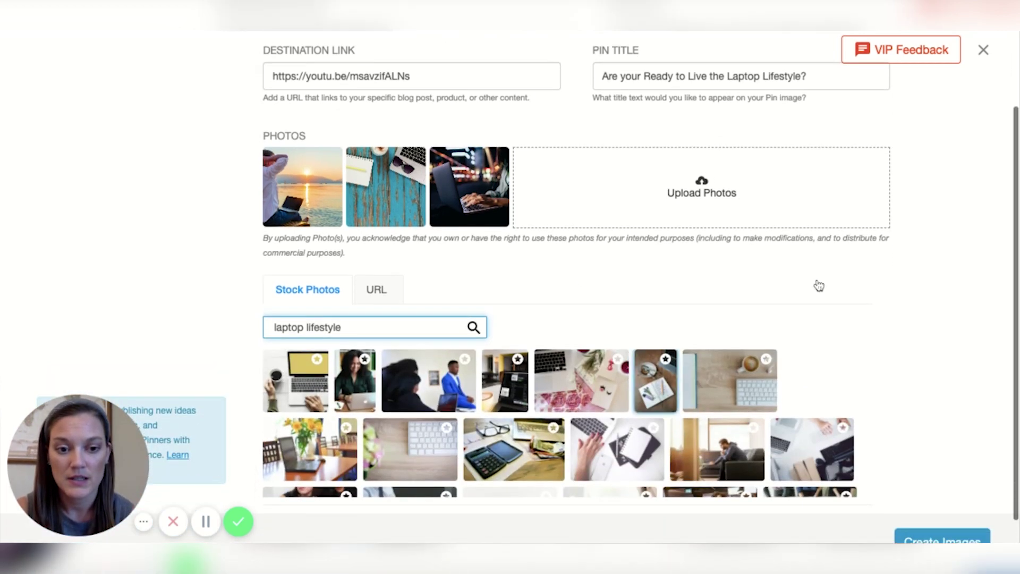
scroll(717, 279, down, 1)
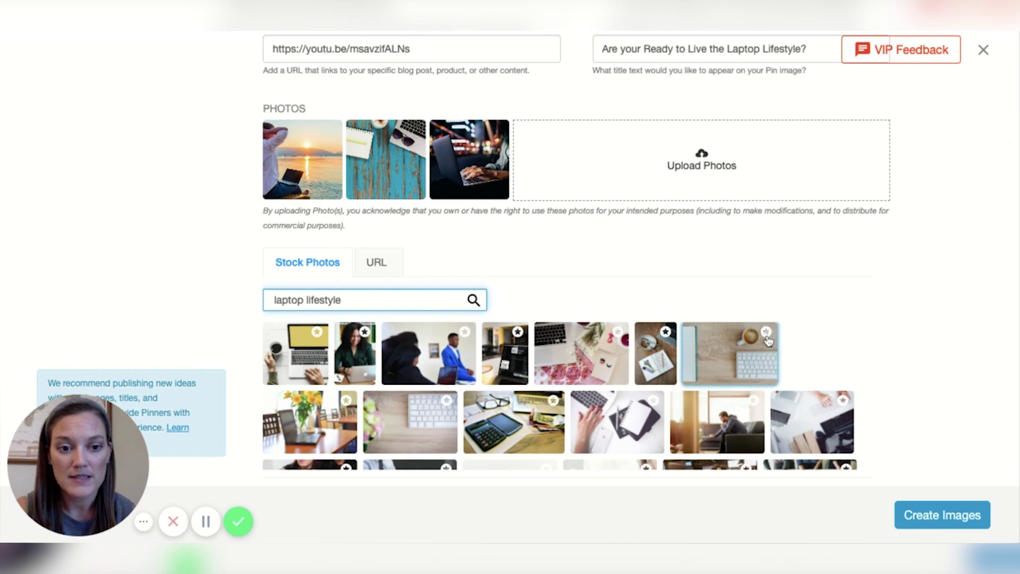
mouse_move(766, 360)
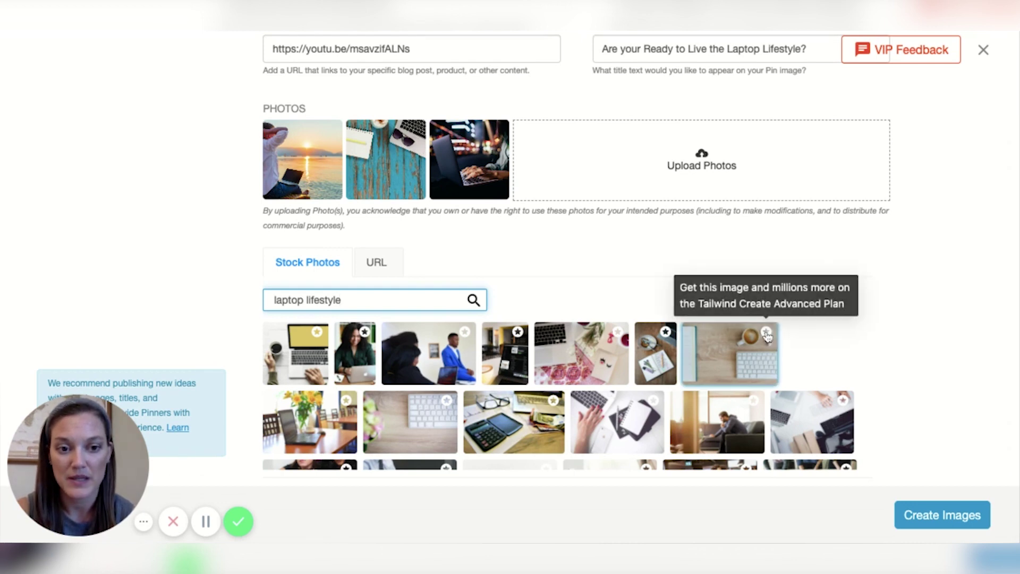
scroll(850, 366, down, 4)
scroll(849, 365, down, 4)
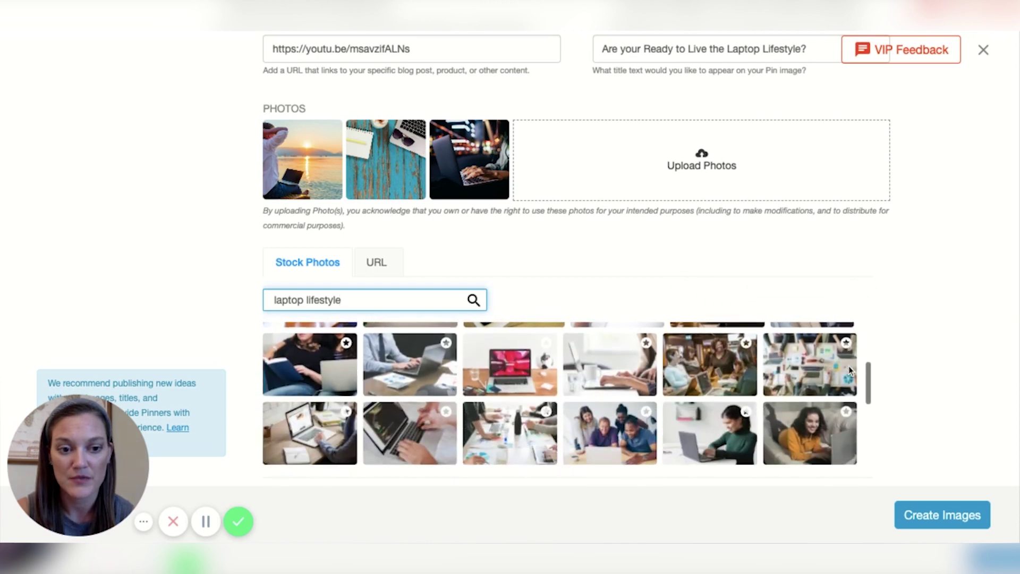
scroll(849, 366, down, 4)
scroll(797, 374, down, 4)
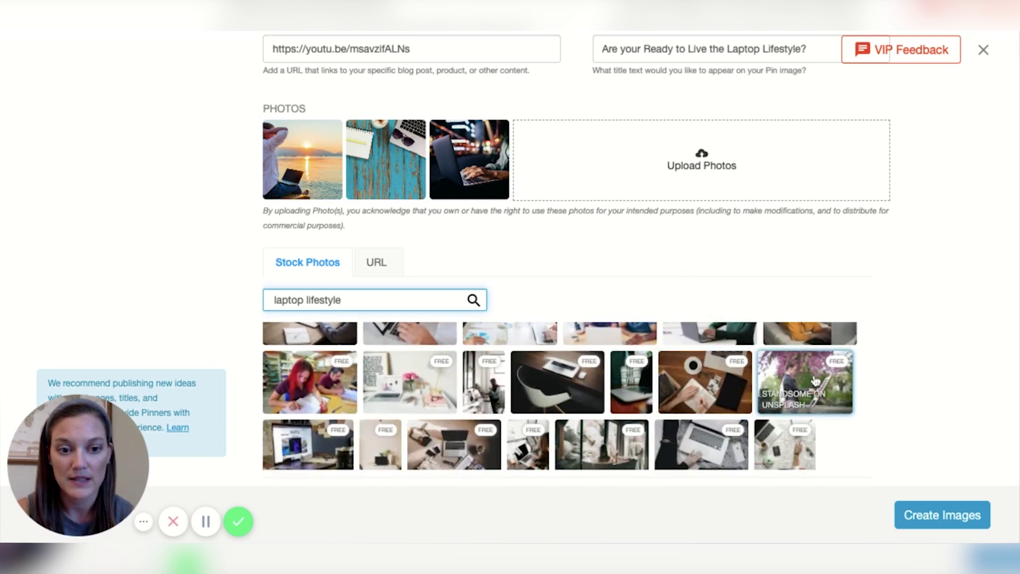
scroll(816, 382, down, 2)
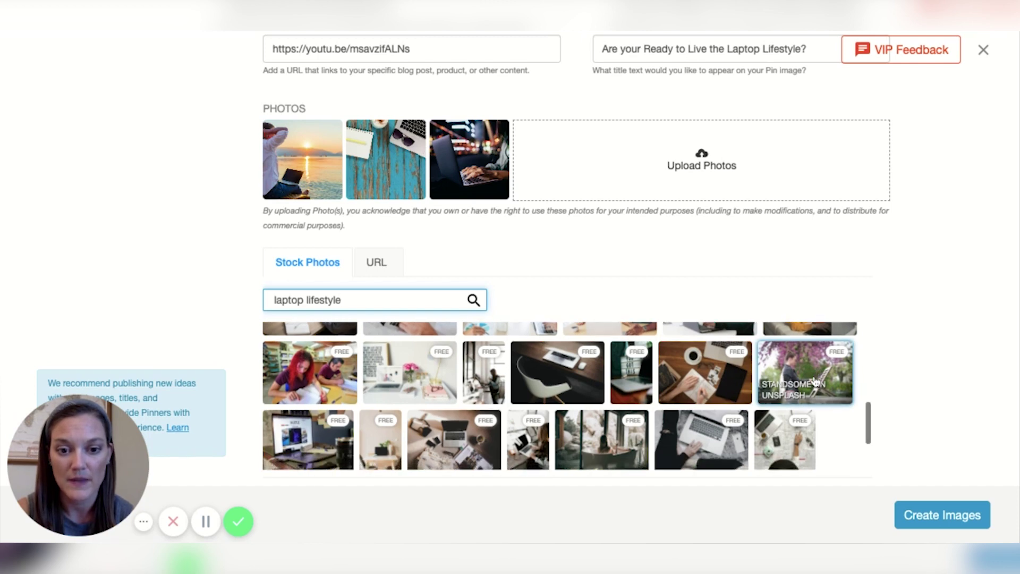
scroll(797, 390, down, 2)
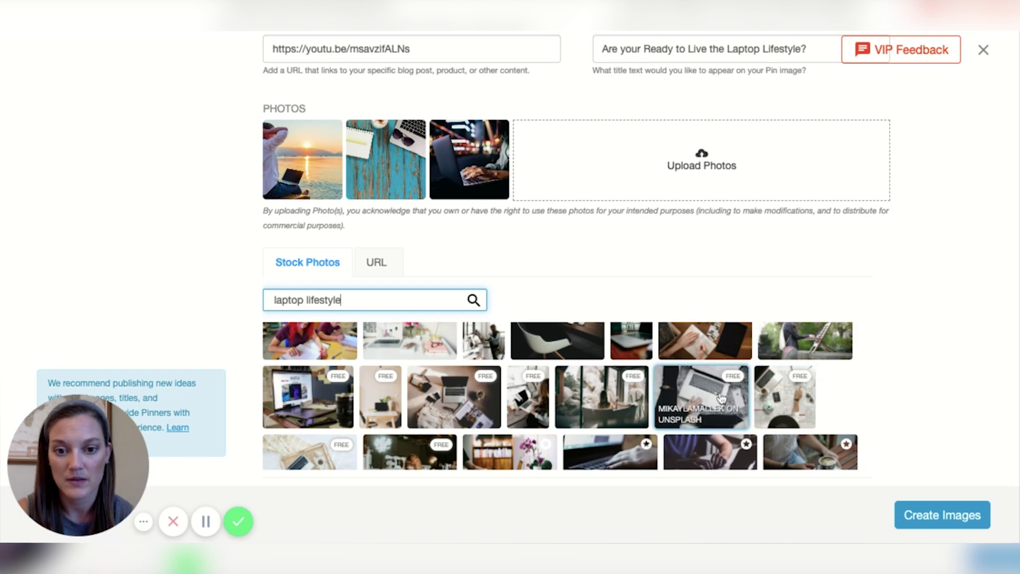
click(701, 395)
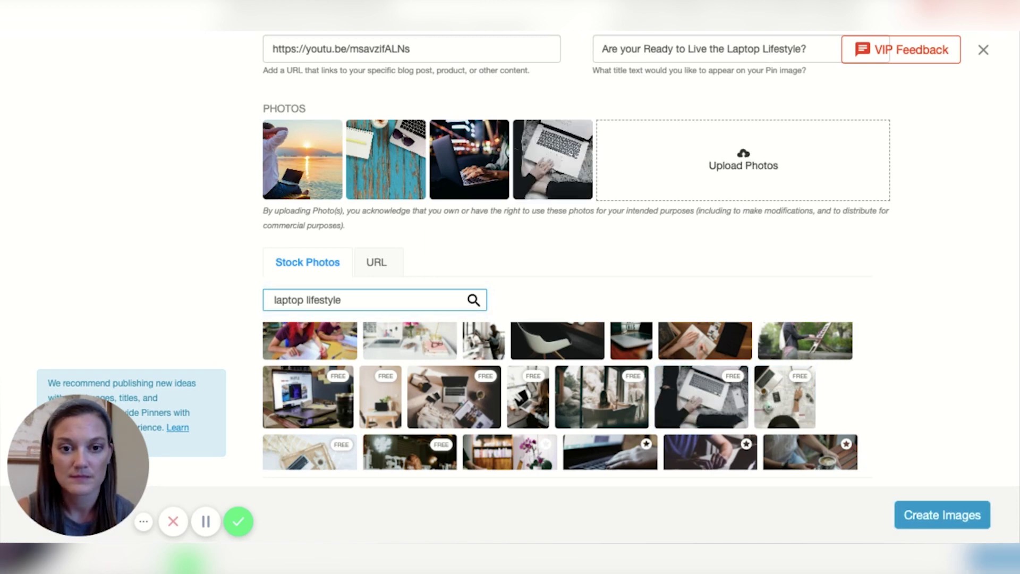
mouse_move(553, 160)
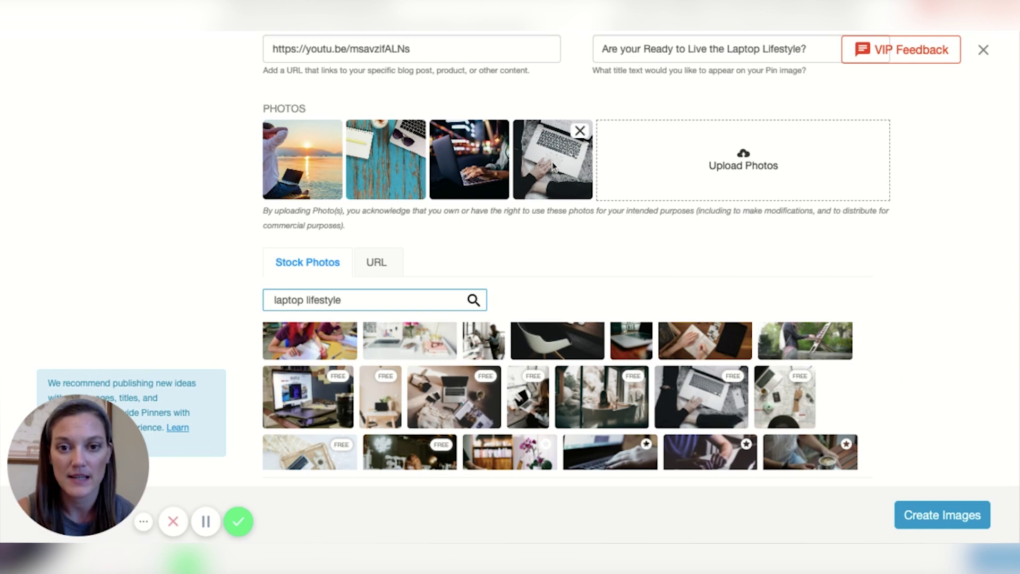
Step: Create images from the laptop lifestyle title and photos, then browse the generated layouts
click(930, 520)
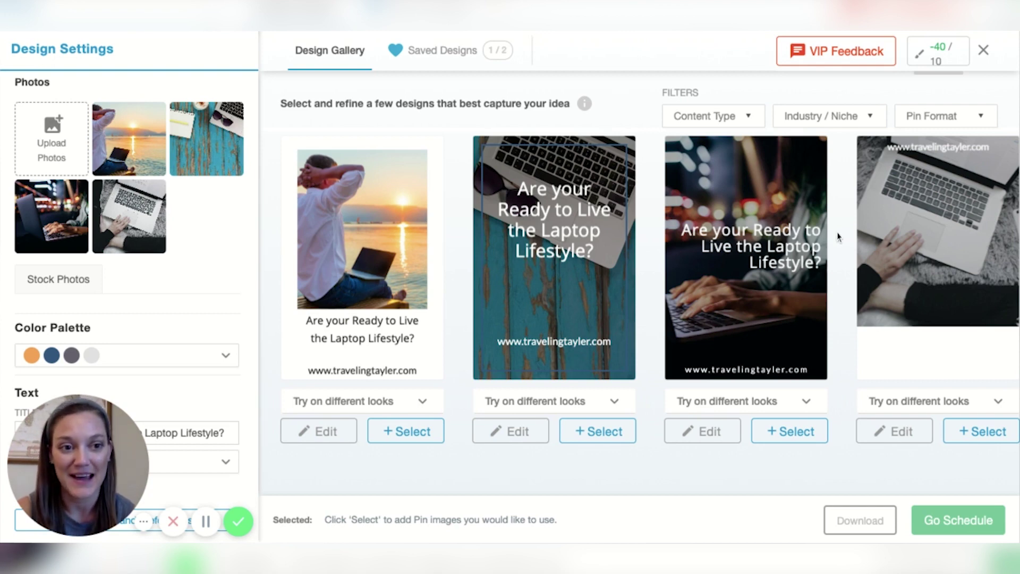
scroll(845, 303, down, 1)
scroll(845, 303, down, 3)
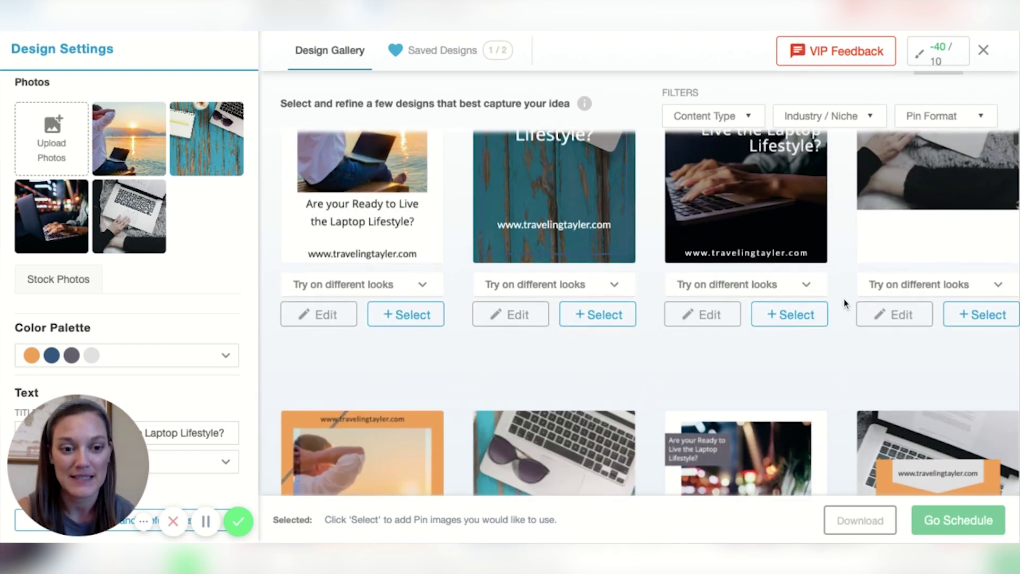
scroll(845, 303, down, 5)
scroll(837, 347, down, 3)
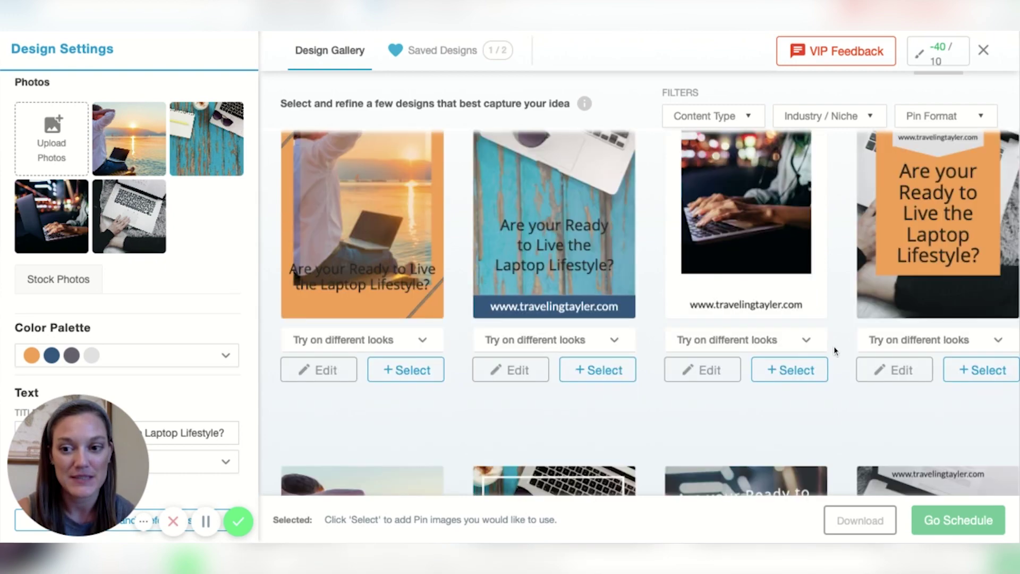
scroll(836, 349, down, 2)
scroll(835, 349, down, 2)
scroll(836, 350, down, 2)
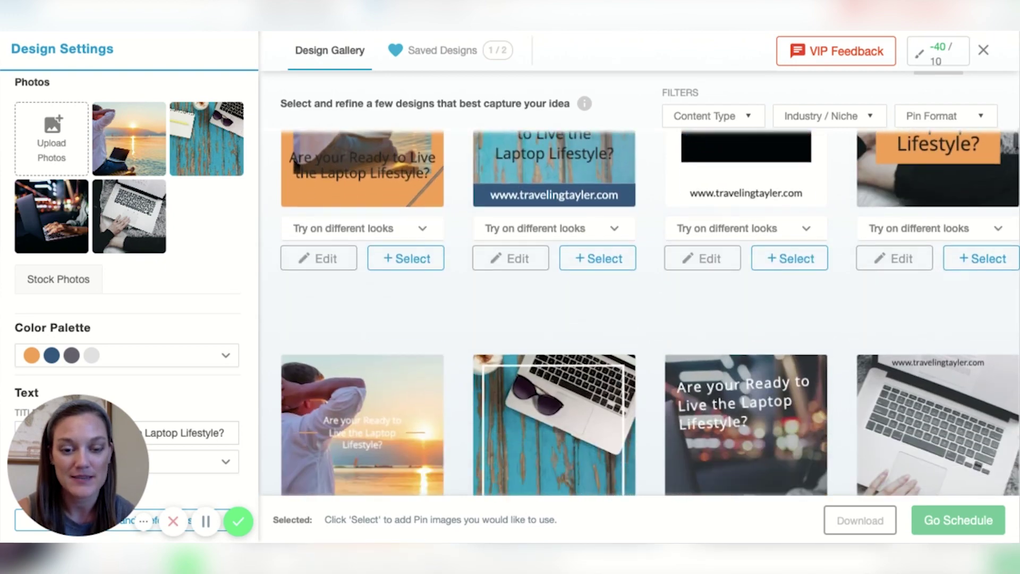
scroll(835, 350, down, 5)
scroll(835, 349, down, 3)
scroll(836, 349, down, 3)
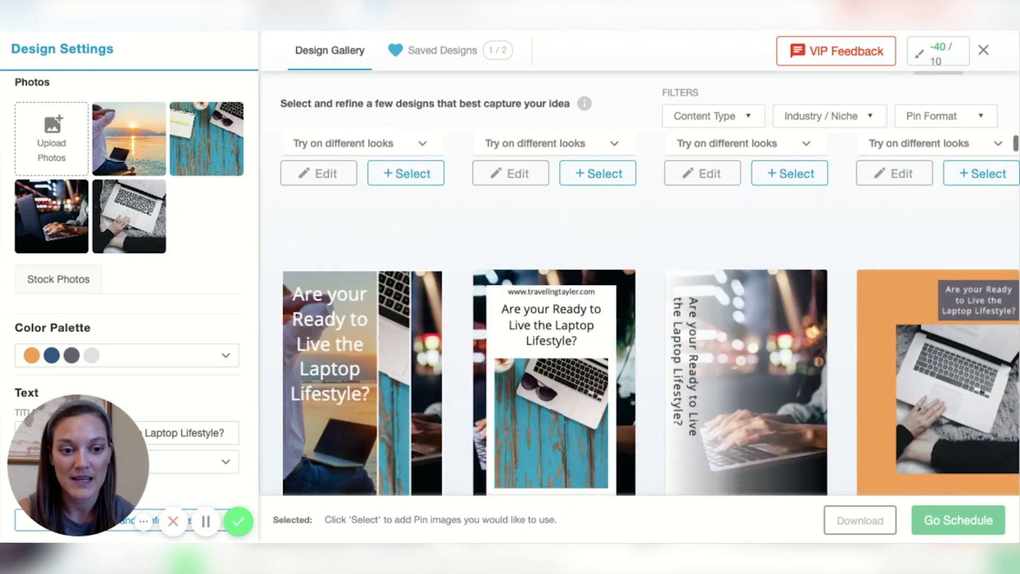
scroll(835, 350, down, 3)
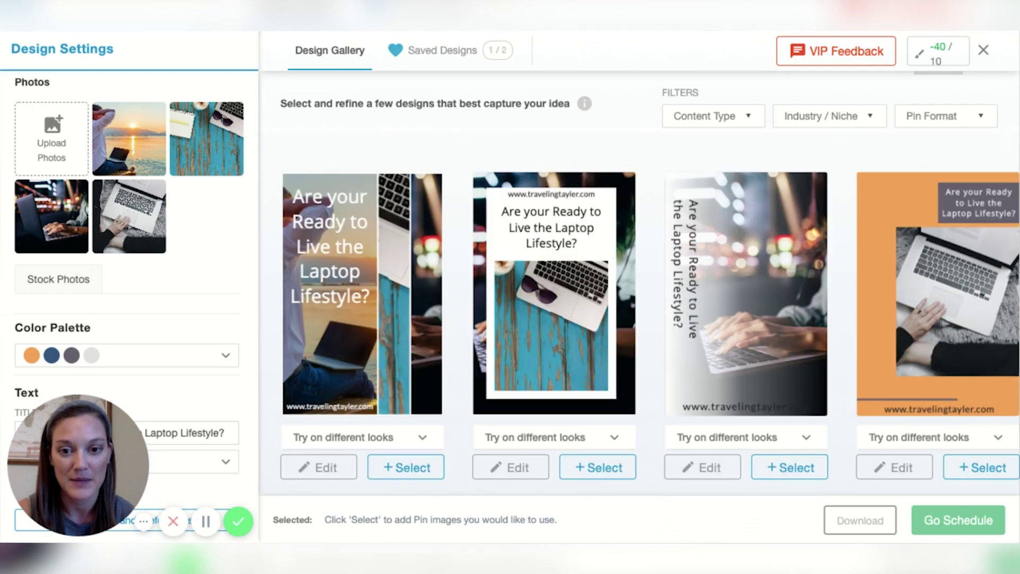
scroll(835, 349, up, 3)
scroll(835, 349, up, 3)
scroll(836, 349, up, 2)
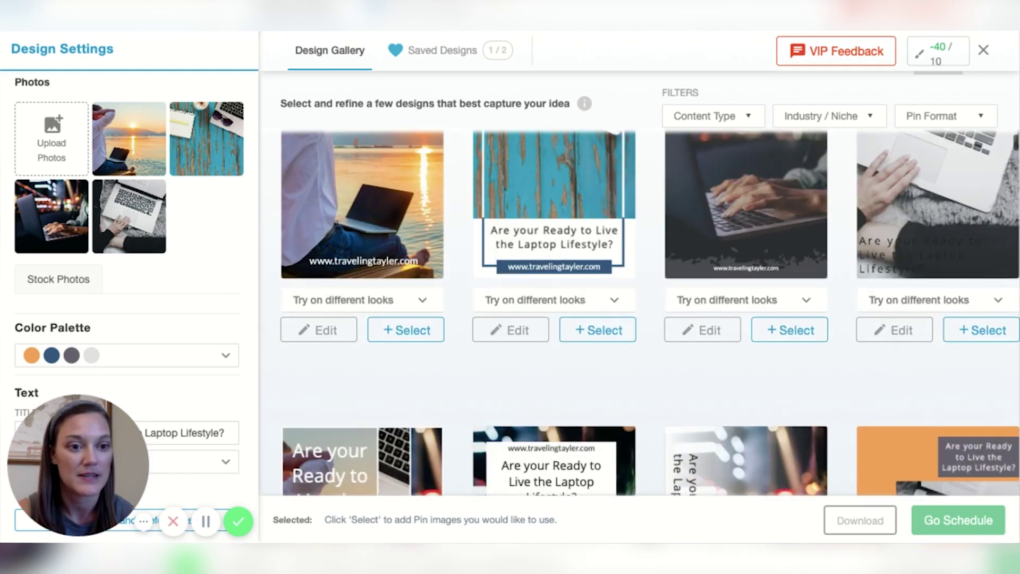
scroll(836, 350, up, 3)
scroll(835, 350, up, 2)
scroll(836, 350, up, 2)
scroll(836, 350, up, 4)
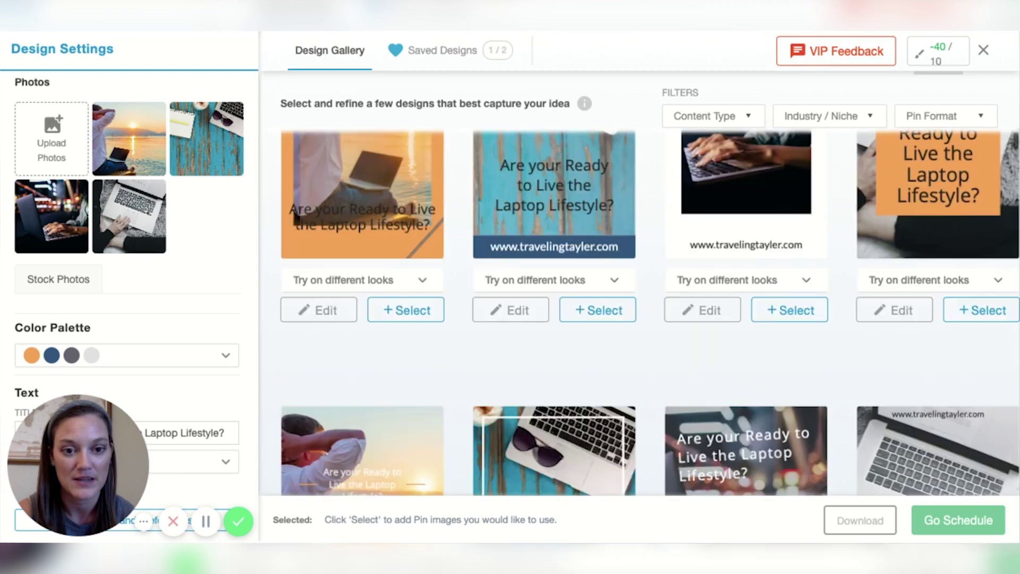
scroll(835, 349, down, 3)
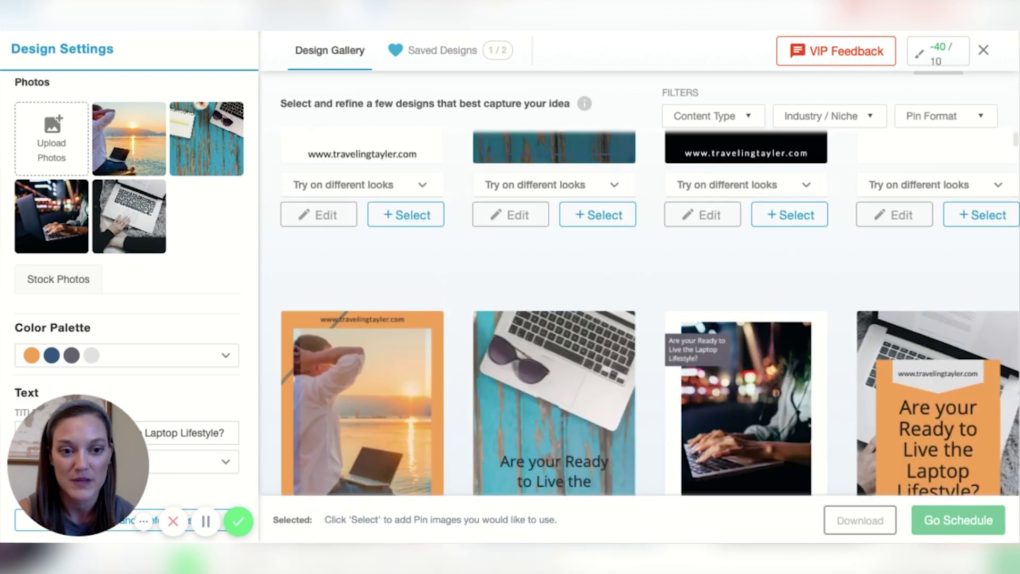
scroll(649, 319, up, 3)
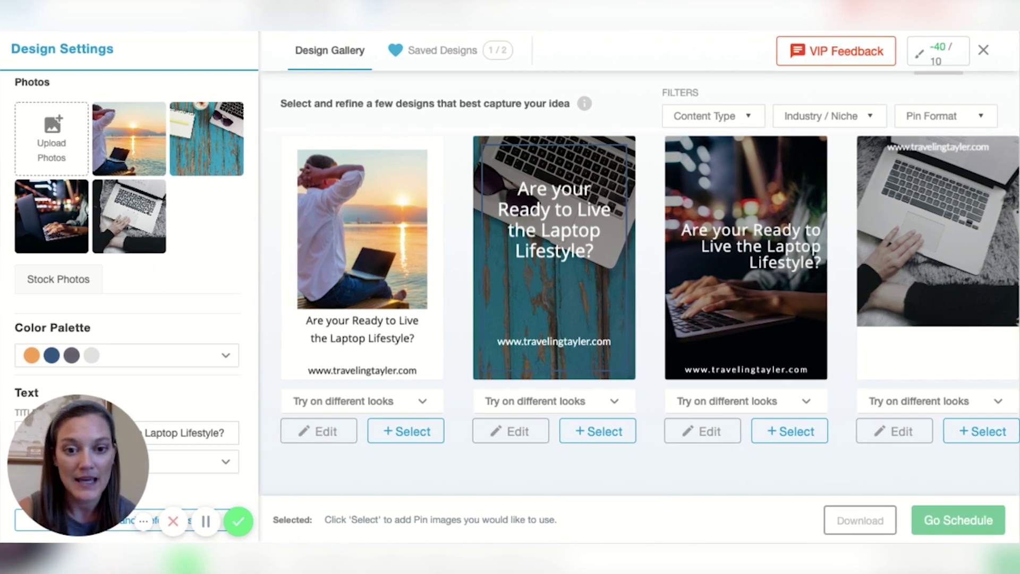
mouse_move(553, 257)
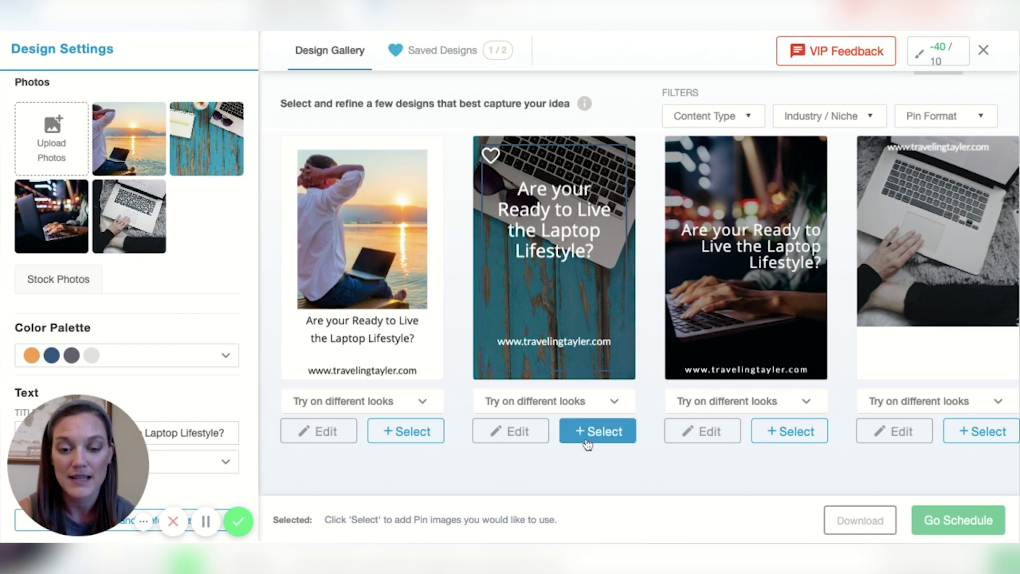
Step: Cycle the second design's photos until the laptop-on-teal-wood background appears
click(615, 402)
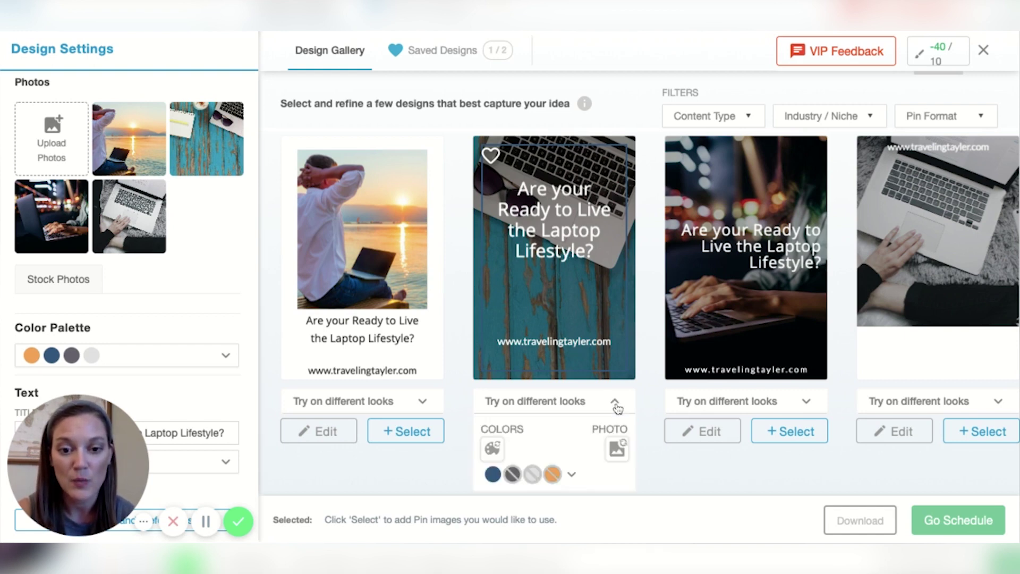
scroll(618, 408, down, 2)
scroll(618, 408, up, 2)
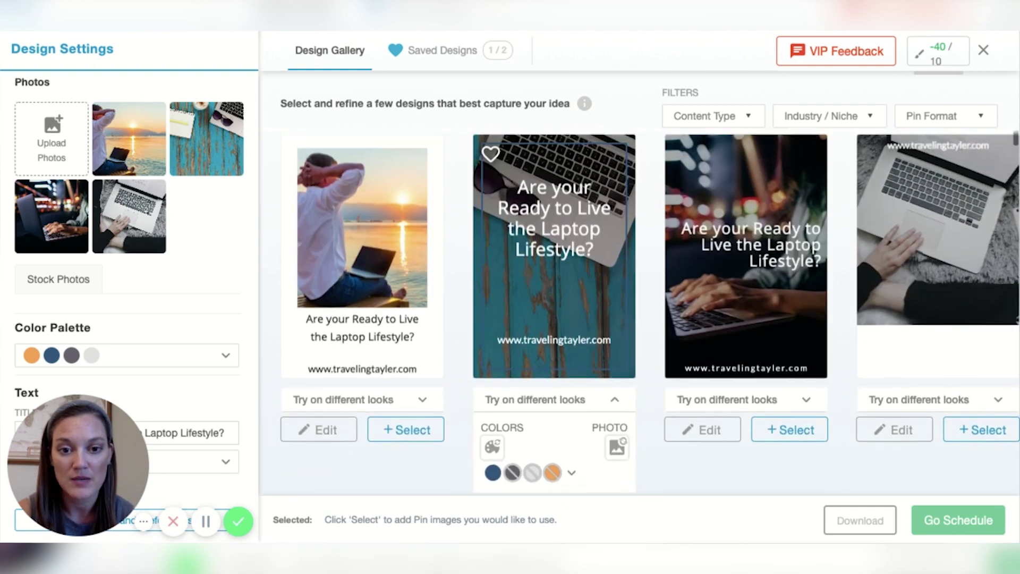
click(616, 446)
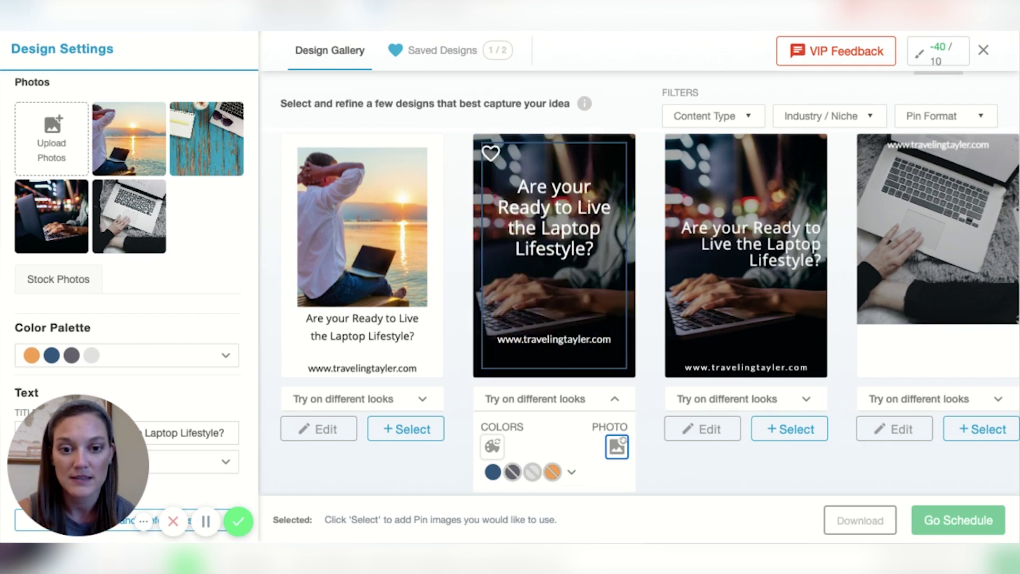
click(616, 447)
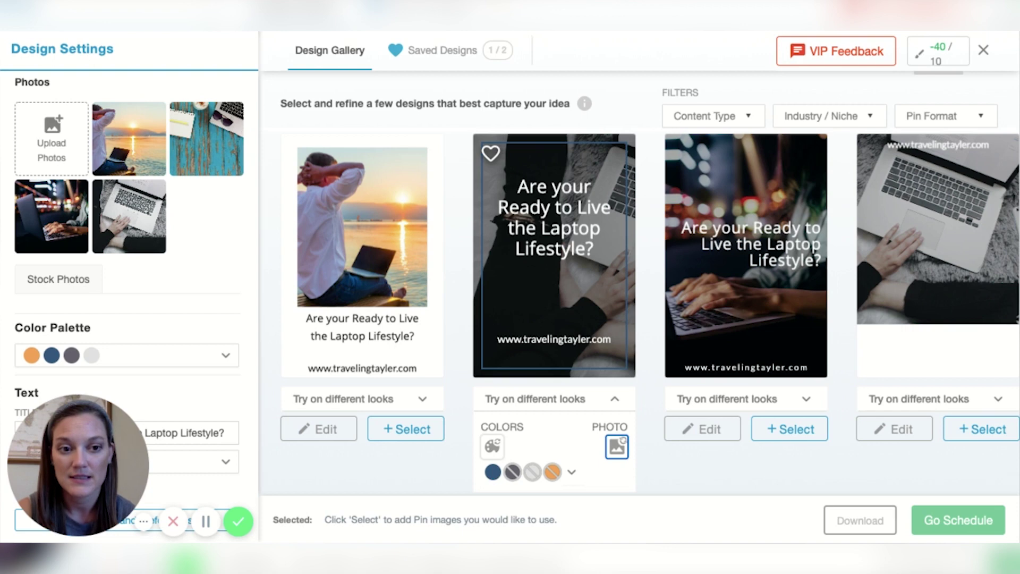
click(616, 447)
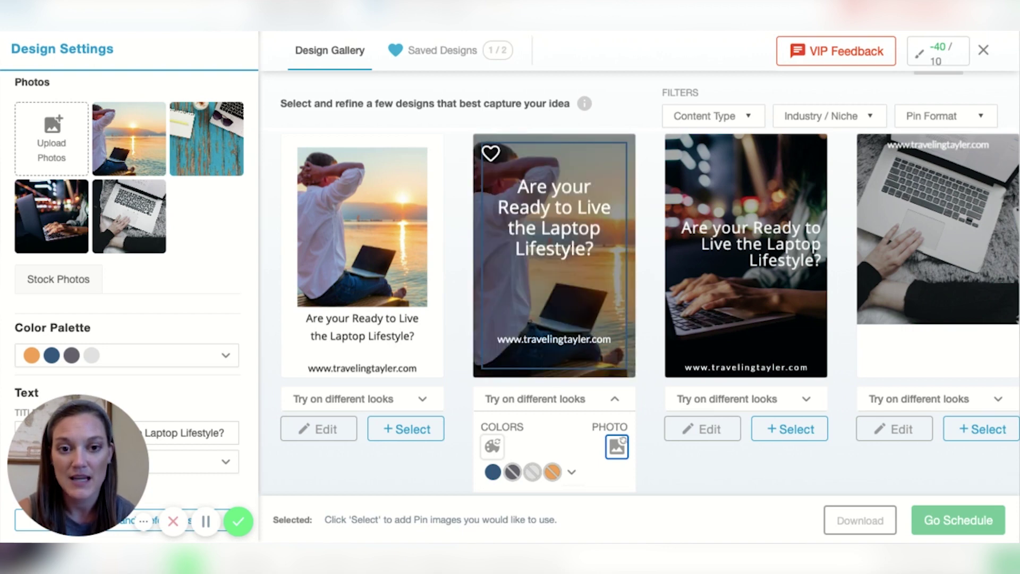
click(617, 446)
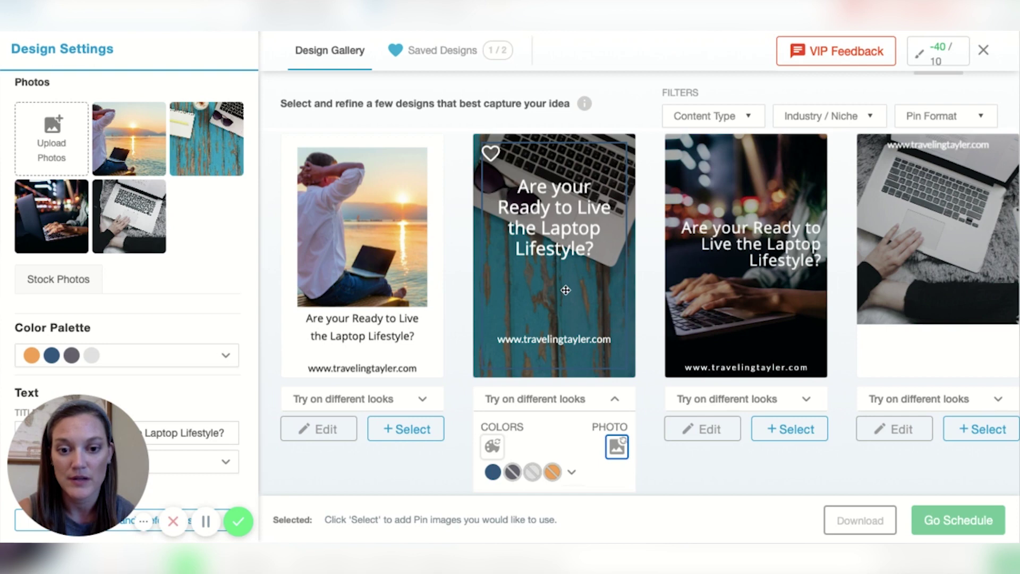
scroll(560, 368, down, 3)
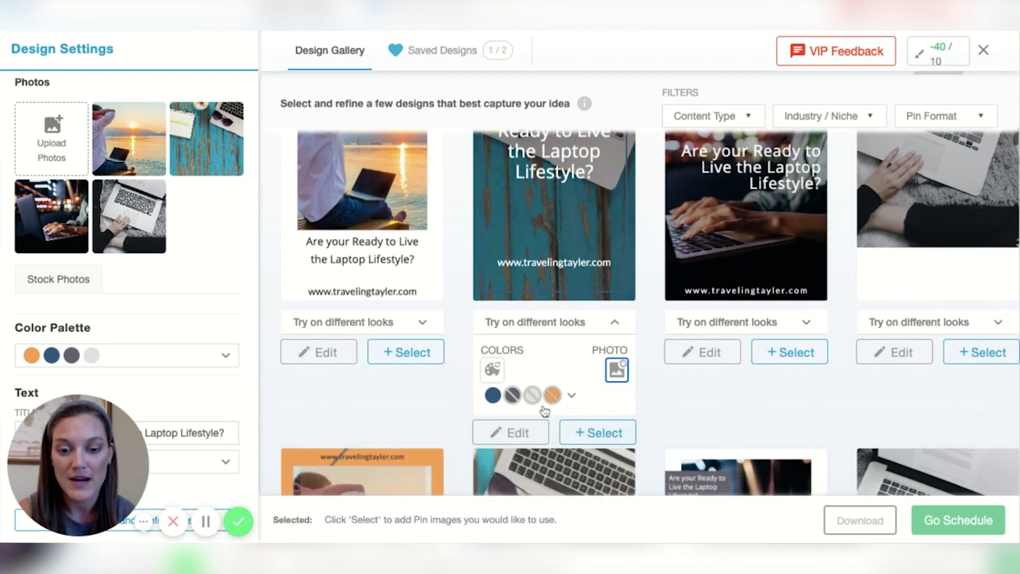
Step: Open the teal-wood design and move the heading and website text lower and smaller
click(515, 435)
click(547, 231)
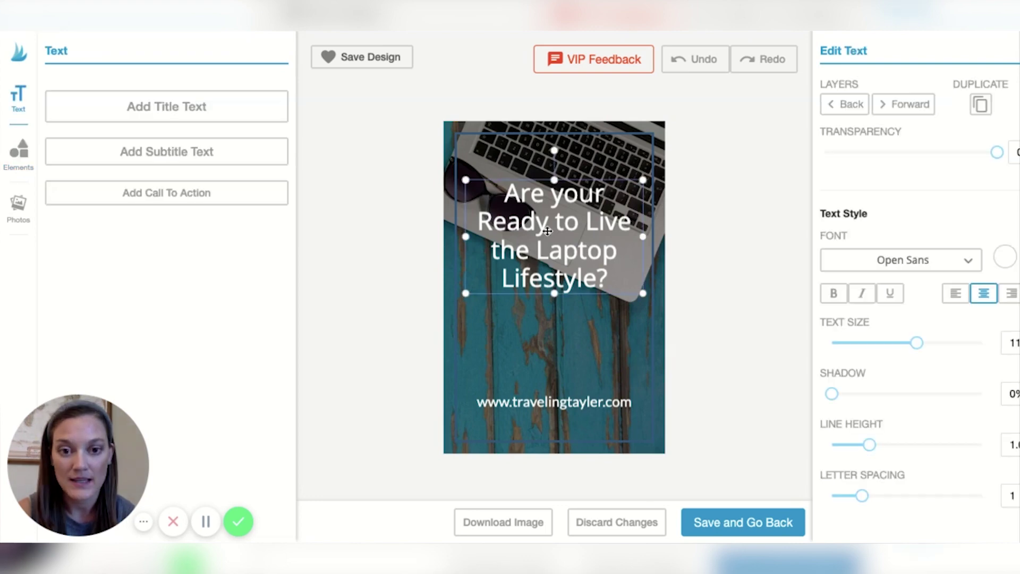
drag(546, 232, 554, 323)
drag(601, 404, 601, 428)
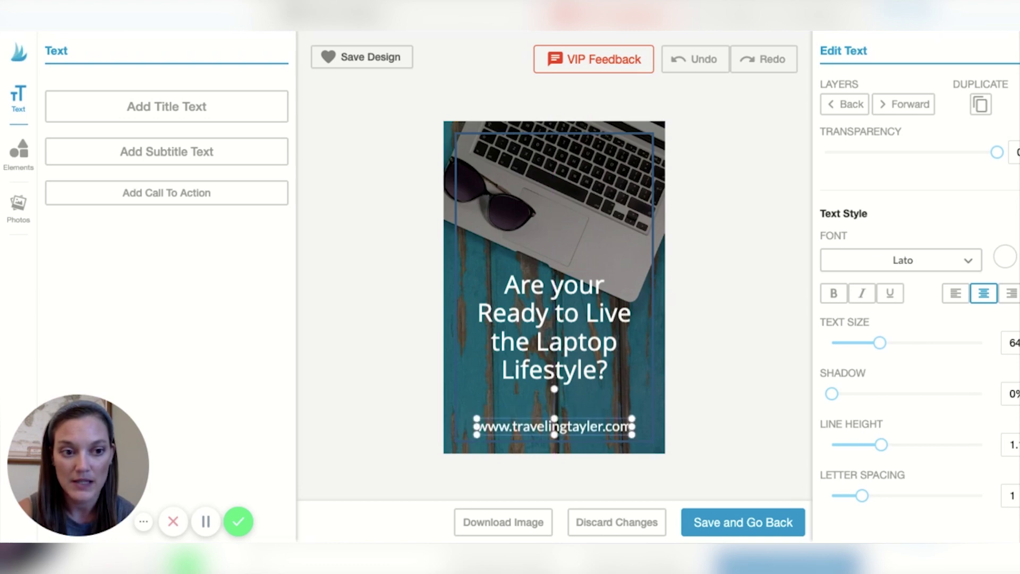
drag(880, 344, 868, 343)
drag(568, 366, 558, 327)
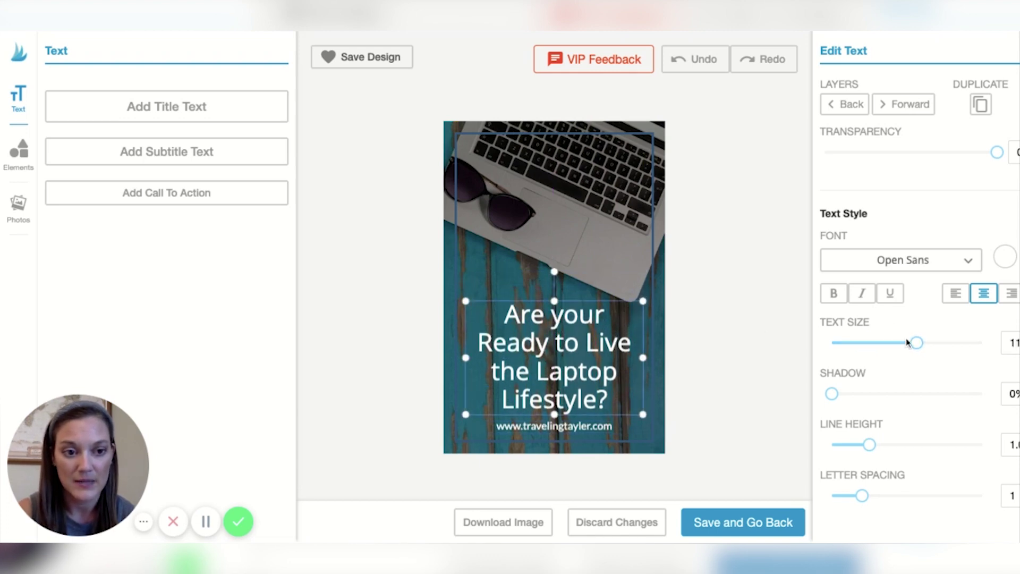
drag(917, 344, 907, 344)
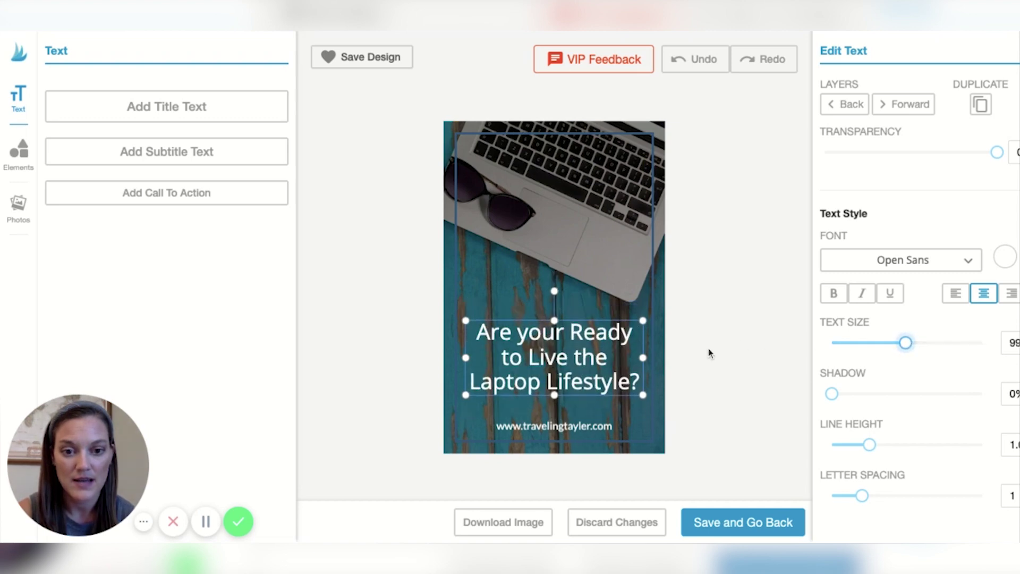
drag(572, 348, 573, 355)
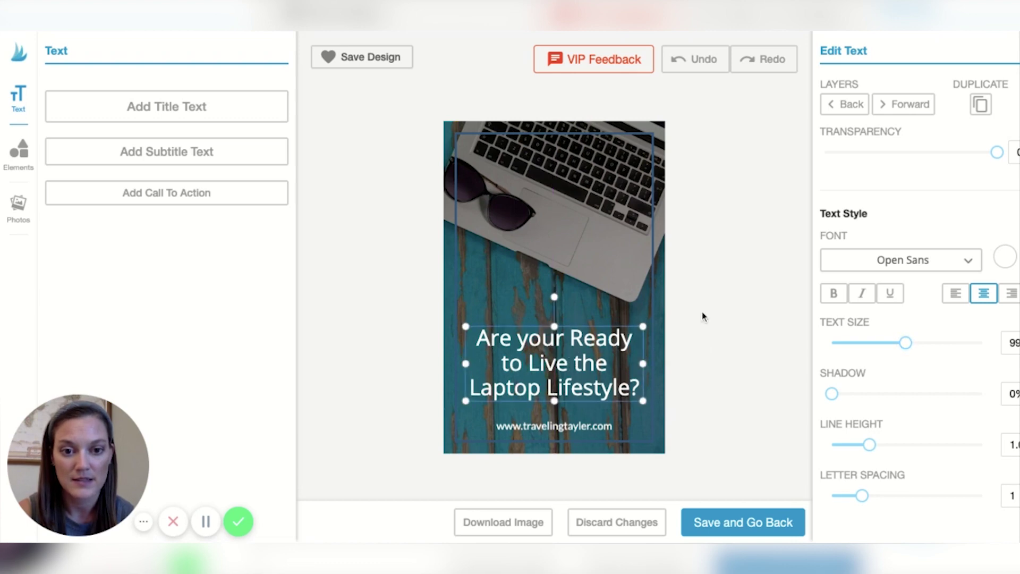
click(717, 313)
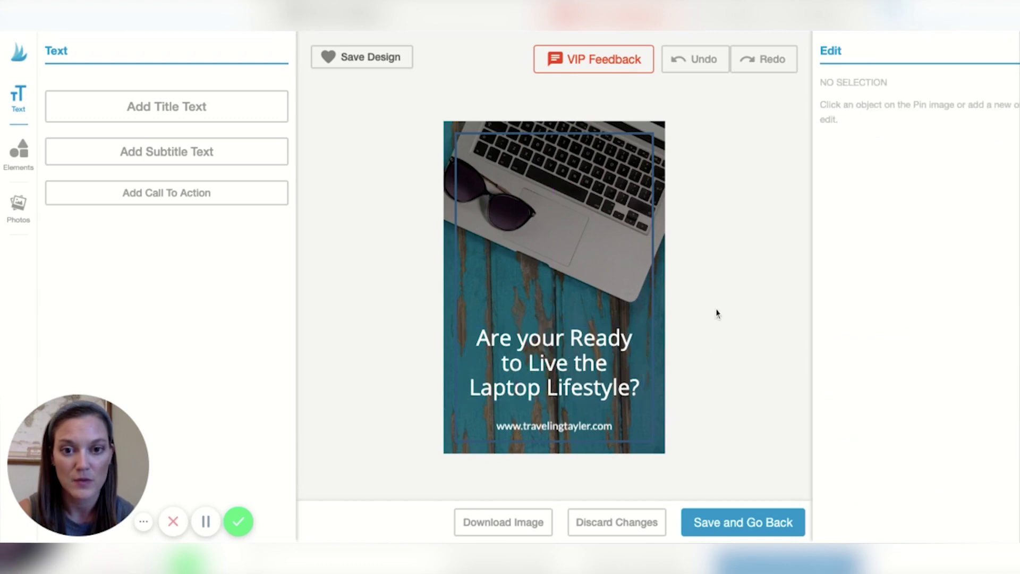
Step: Recolour the pin's thin frame outline orange
click(653, 271)
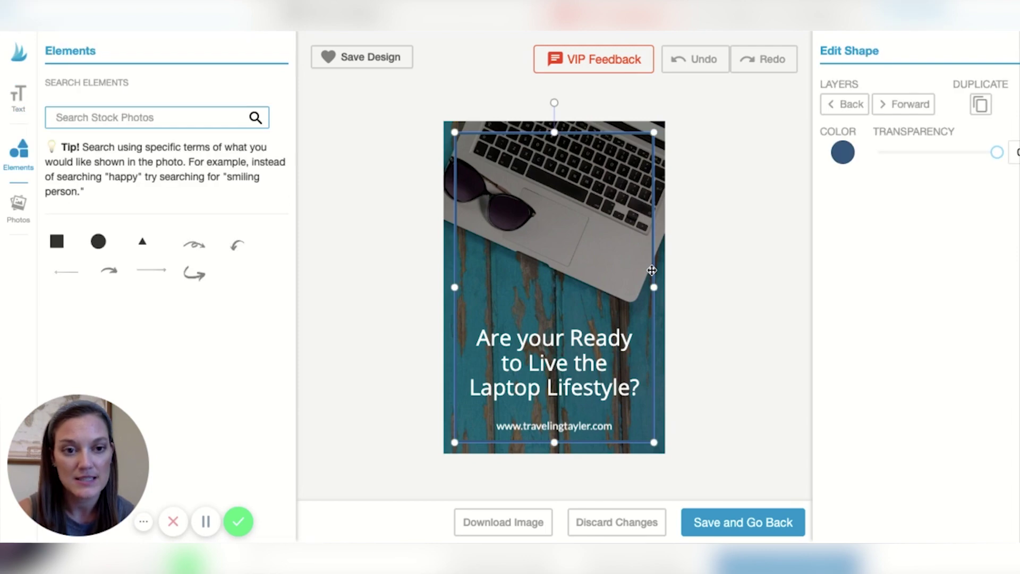
click(844, 154)
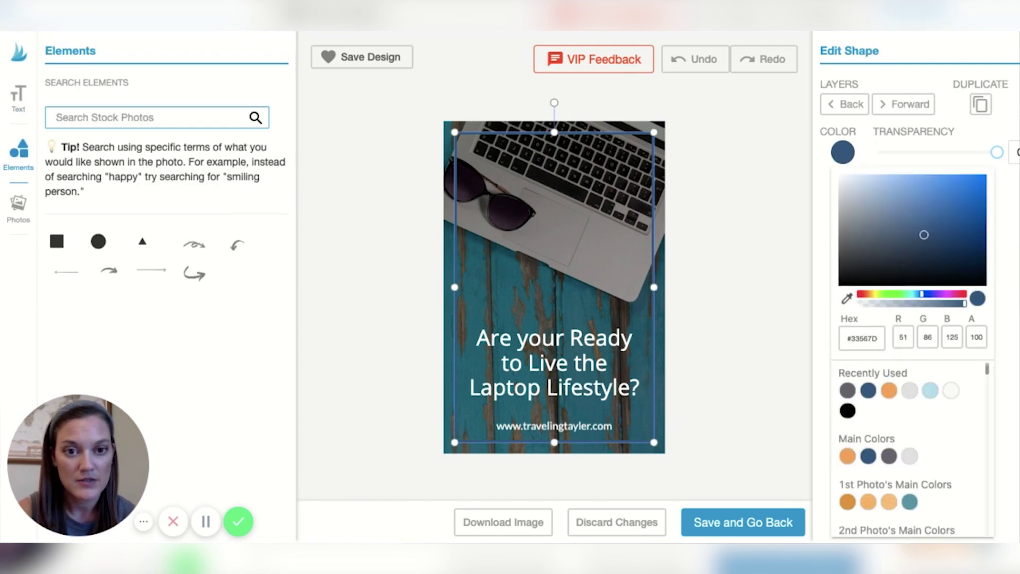
click(888, 391)
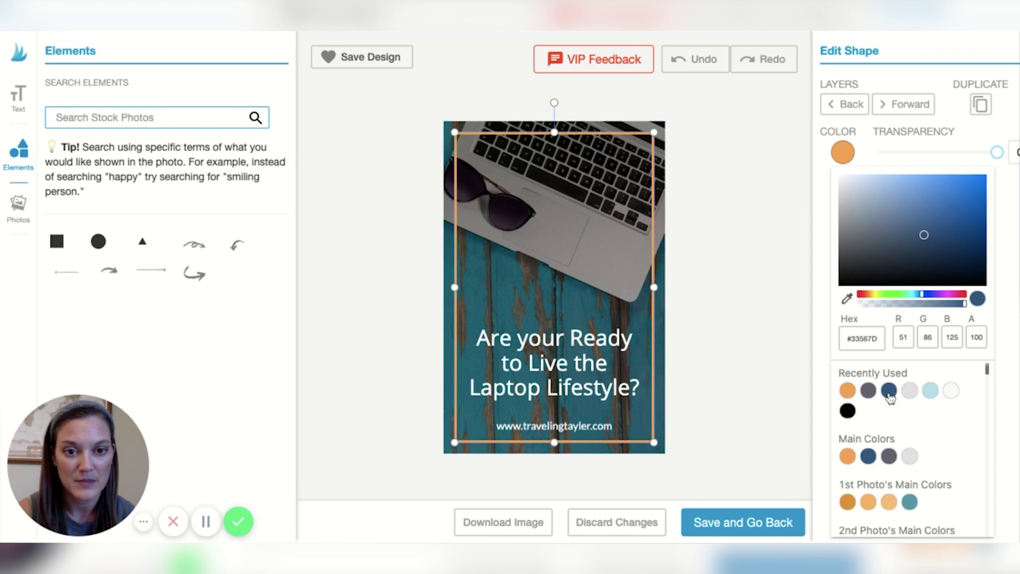
click(719, 258)
click(761, 233)
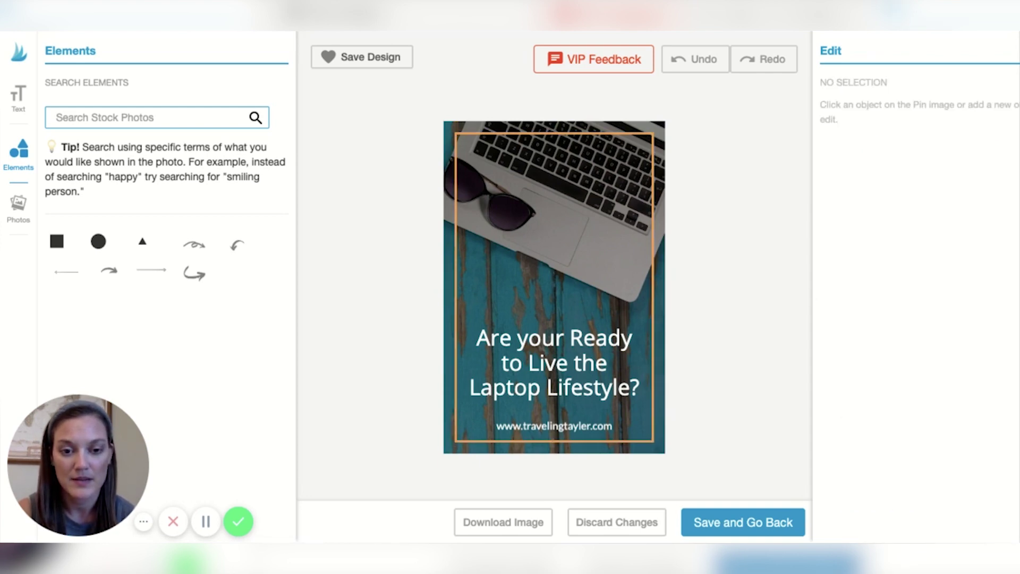
Step: Change the heading to 'Are your ready to live the Laptop Lifestyle?' with lowercase 'ready' and 'live'
click(578, 367)
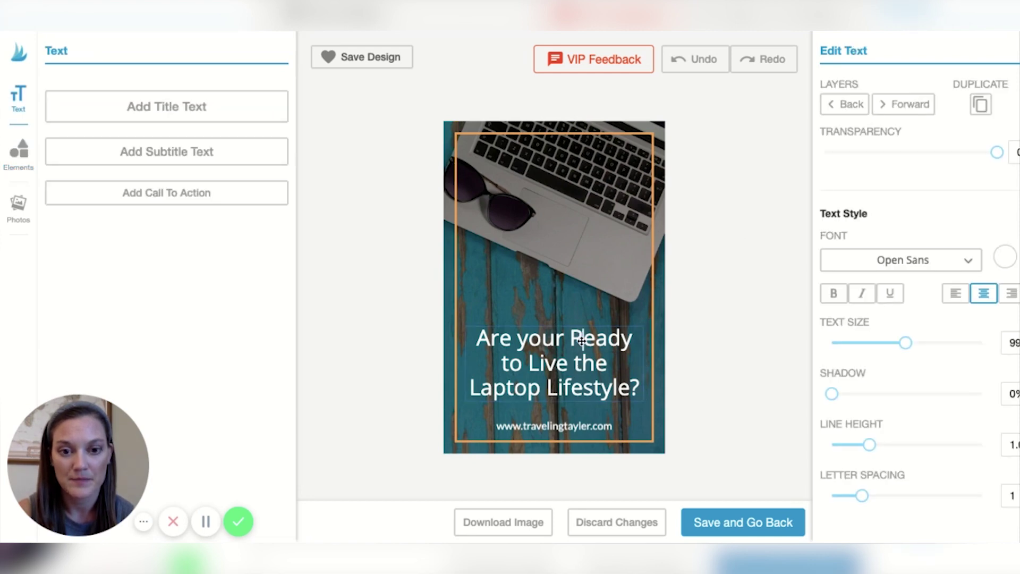
key(BackSpace)
text(r)
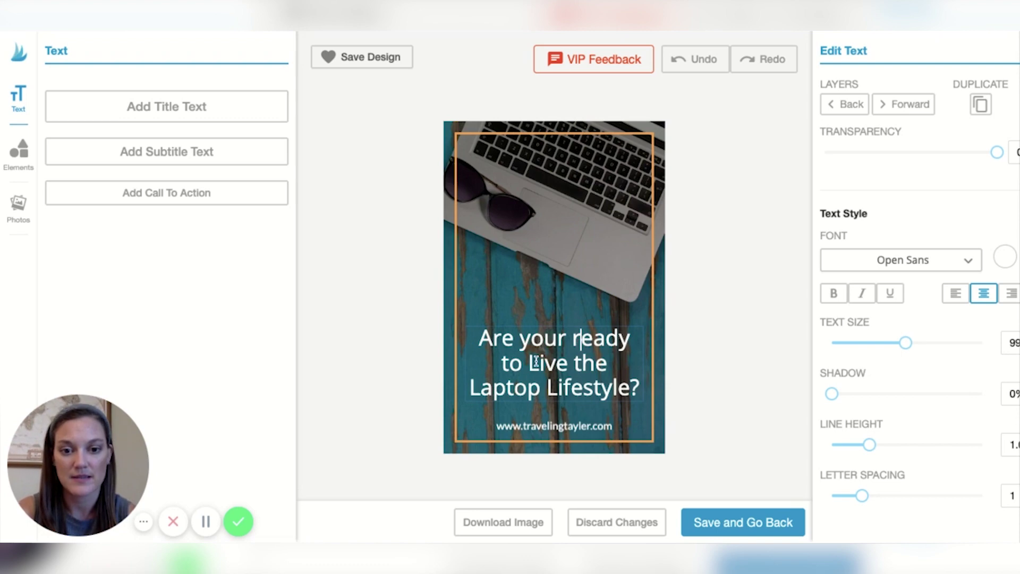
click(536, 362)
key(BackSpace)
text(l)
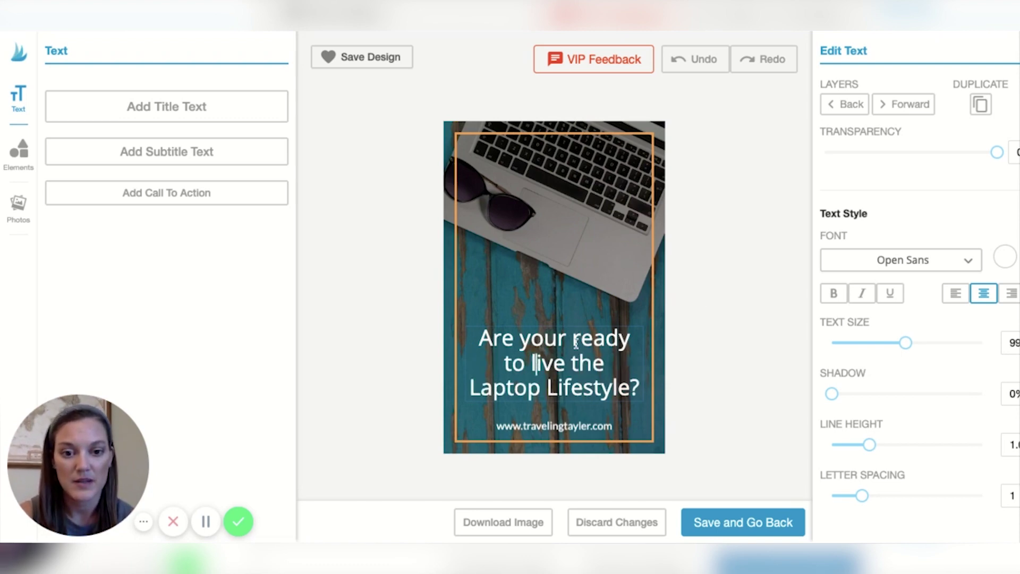
click(734, 302)
Step: Increase the heading's line spacing and make it bold
click(600, 356)
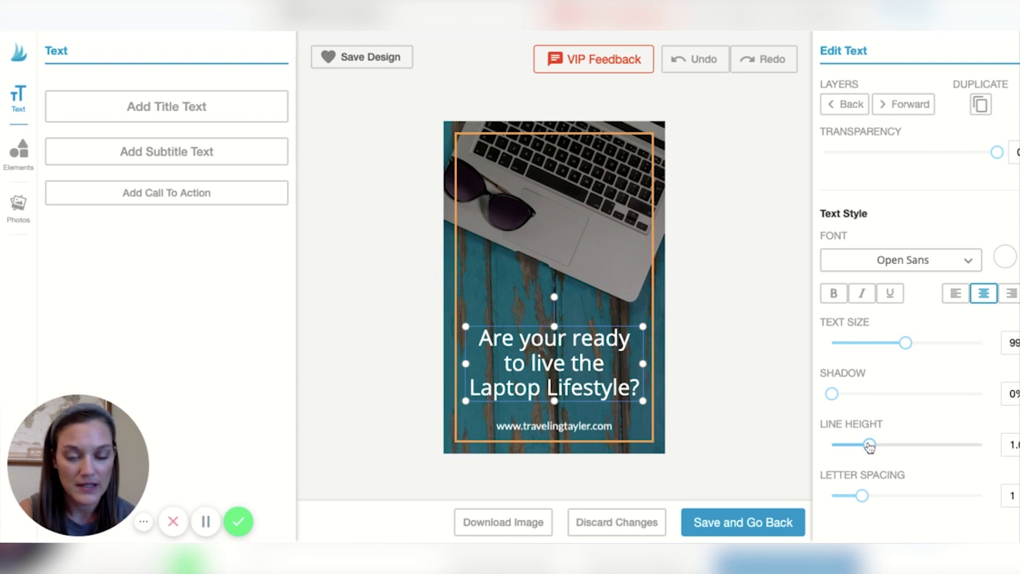
drag(869, 445, 886, 445)
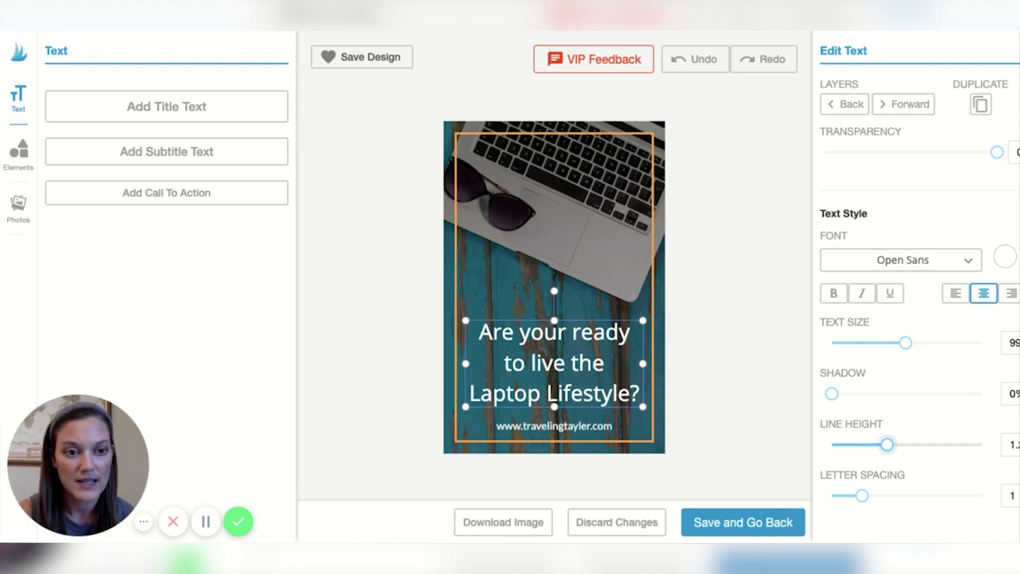
click(833, 293)
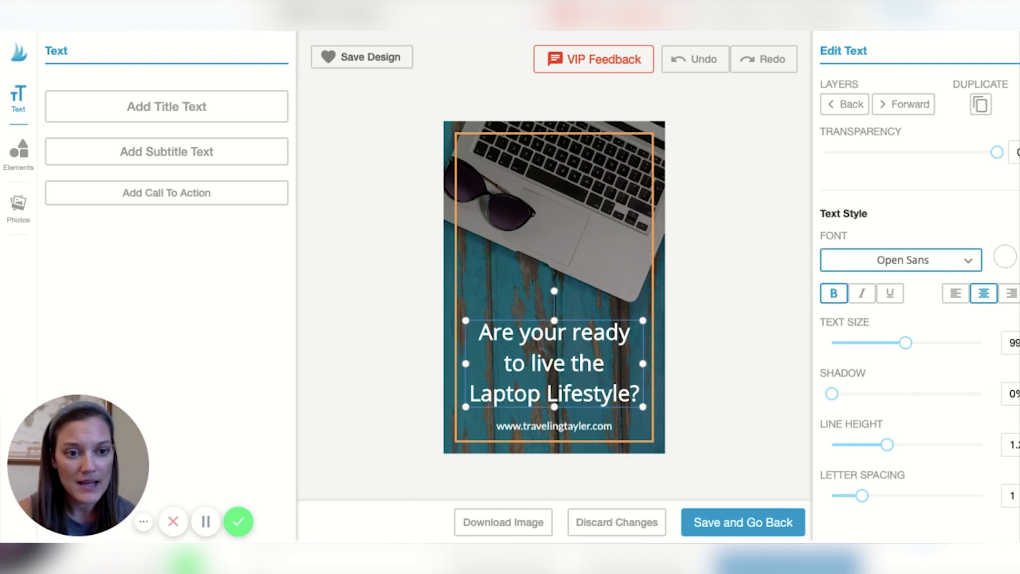
click(968, 260)
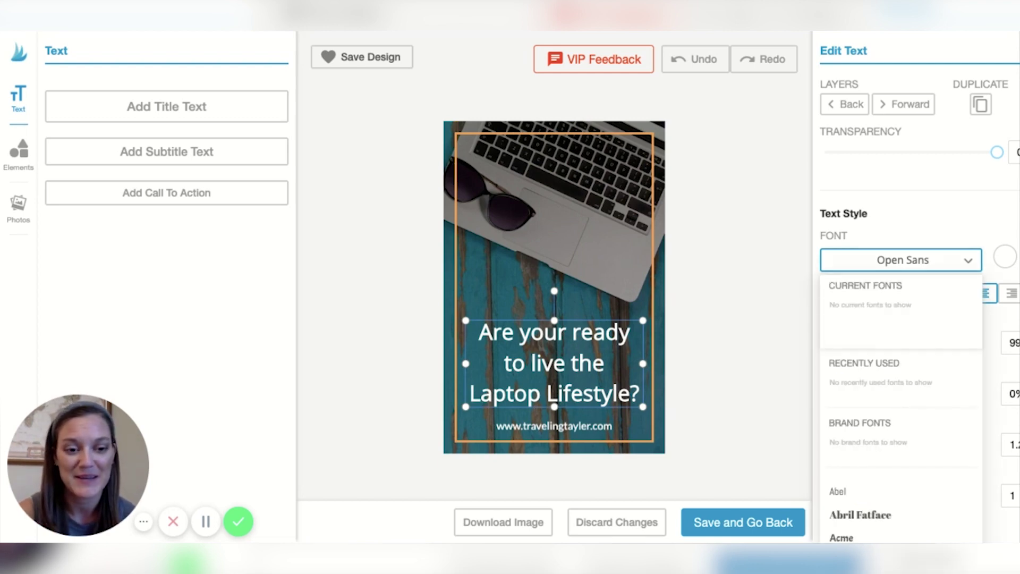
scroll(896, 394, down, 2)
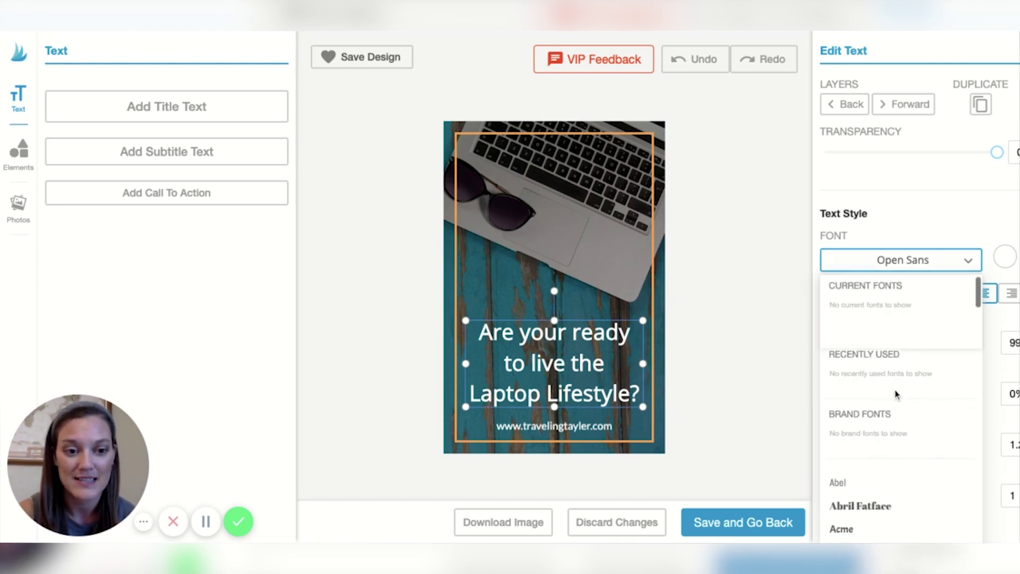
scroll(897, 394, down, 2)
scroll(896, 394, down, 2)
scroll(896, 394, down, 2)
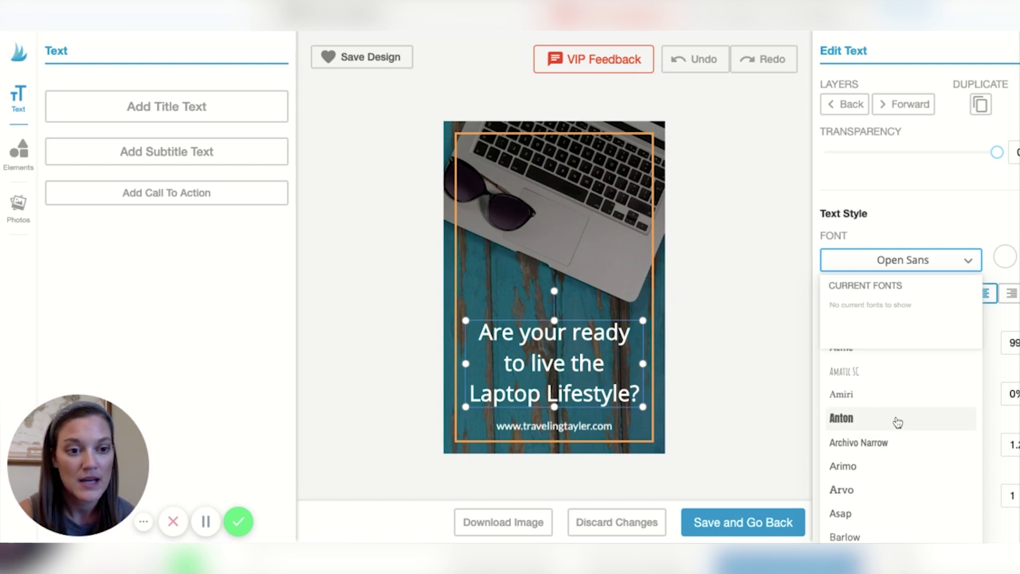
scroll(901, 418, down, 2)
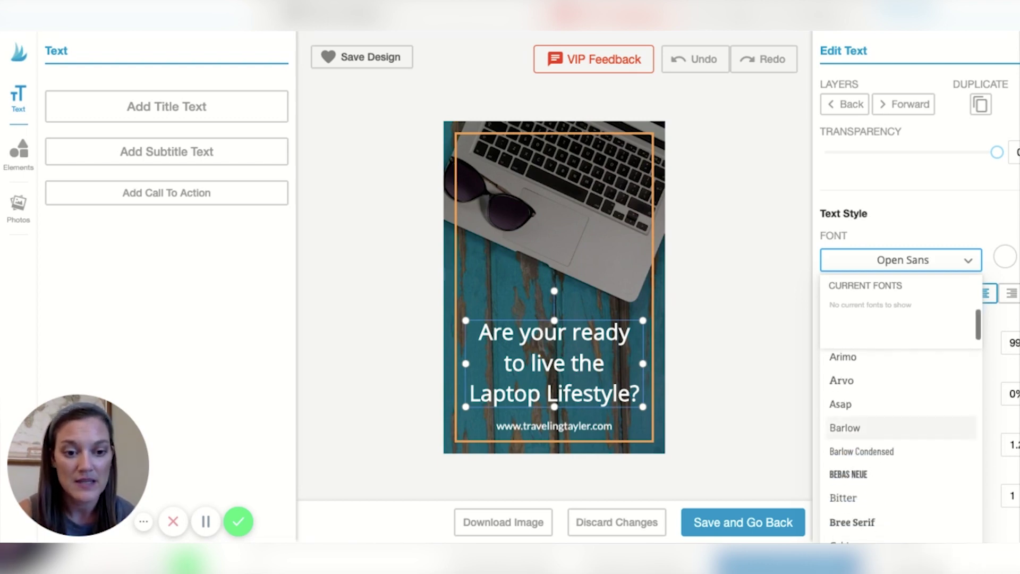
scroll(901, 417, down, 2)
scroll(900, 398, down, 1)
scroll(901, 415, down, 3)
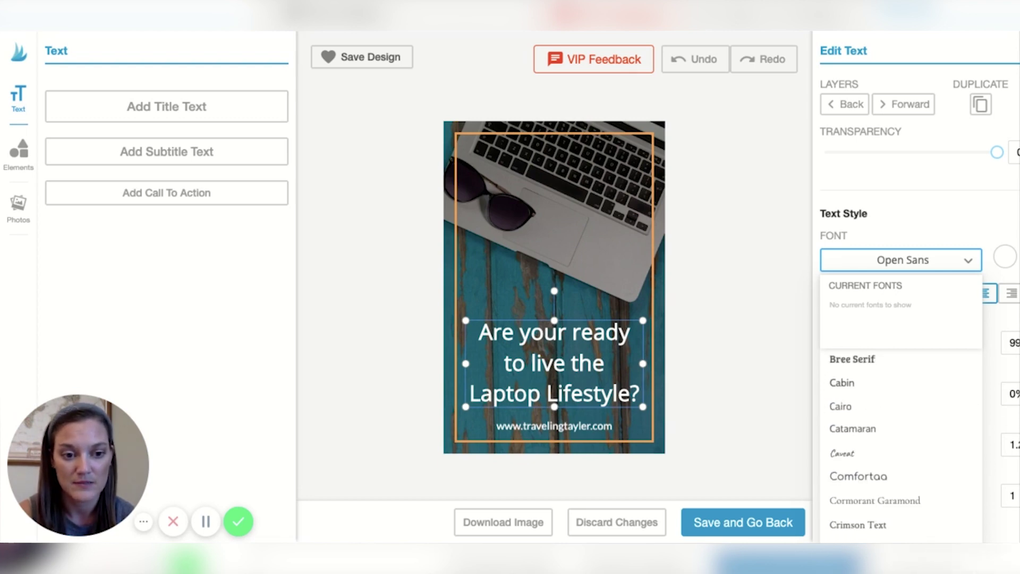
scroll(901, 414, down, 3)
scroll(901, 415, down, 2)
scroll(902, 415, down, 2)
scroll(901, 415, down, 2)
scroll(901, 415, down, 5)
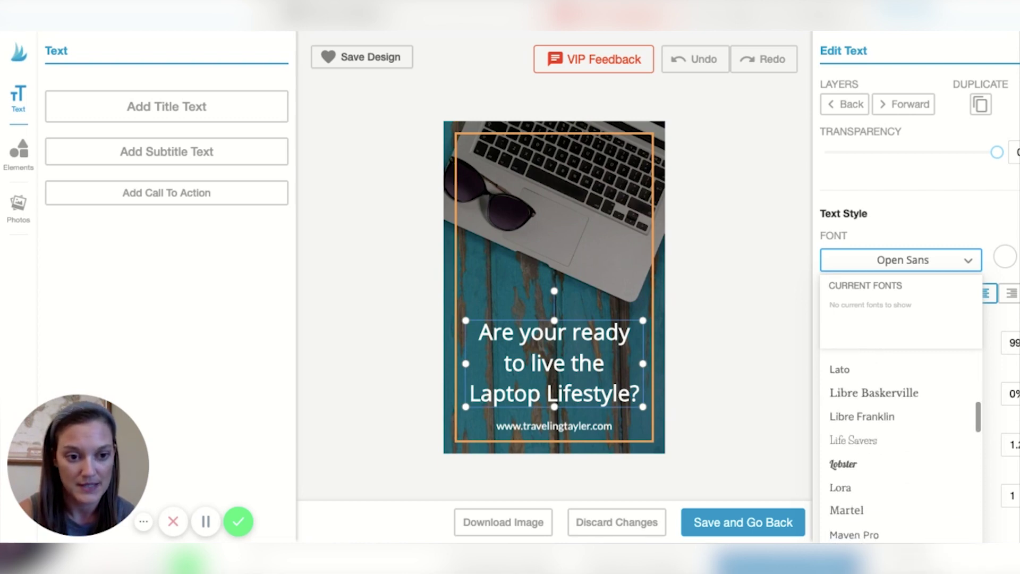
scroll(901, 414, up, 2)
scroll(900, 415, up, 3)
scroll(901, 415, up, 2)
scroll(900, 415, up, 2)
scroll(901, 415, up, 2)
scroll(900, 415, up, 3)
scroll(900, 415, up, 2)
scroll(901, 415, up, 2)
scroll(901, 415, up, 2)
scroll(901, 414, up, 2)
scroll(901, 414, up, 1)
scroll(901, 414, up, 1)
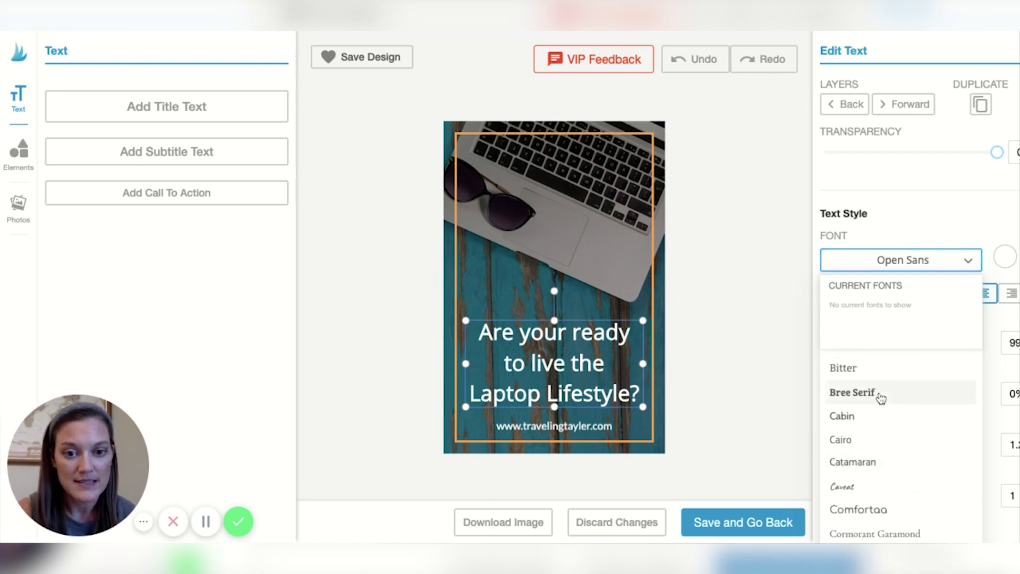
Step: Choose Bree Serif as the headline font
click(880, 395)
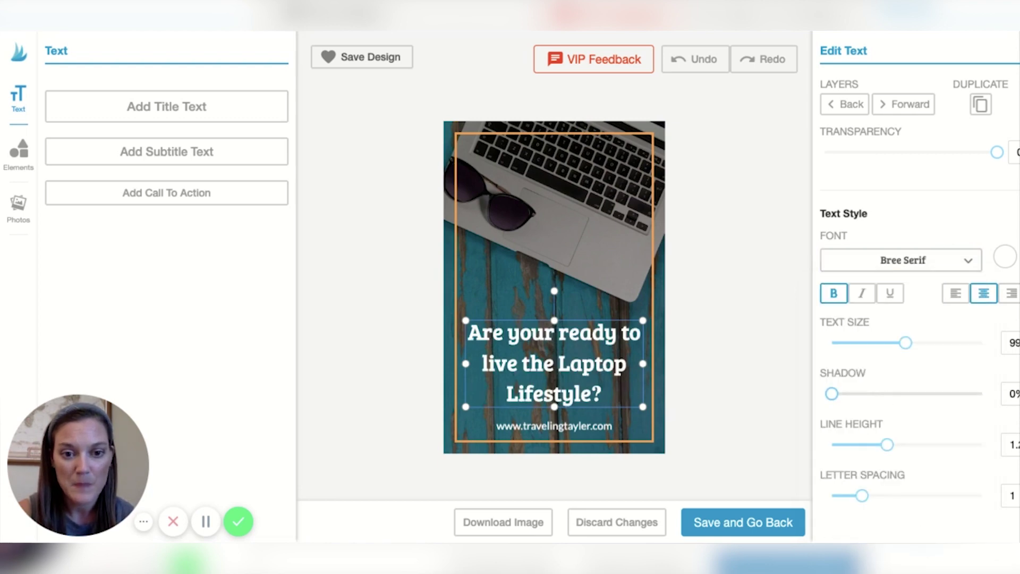
click(748, 303)
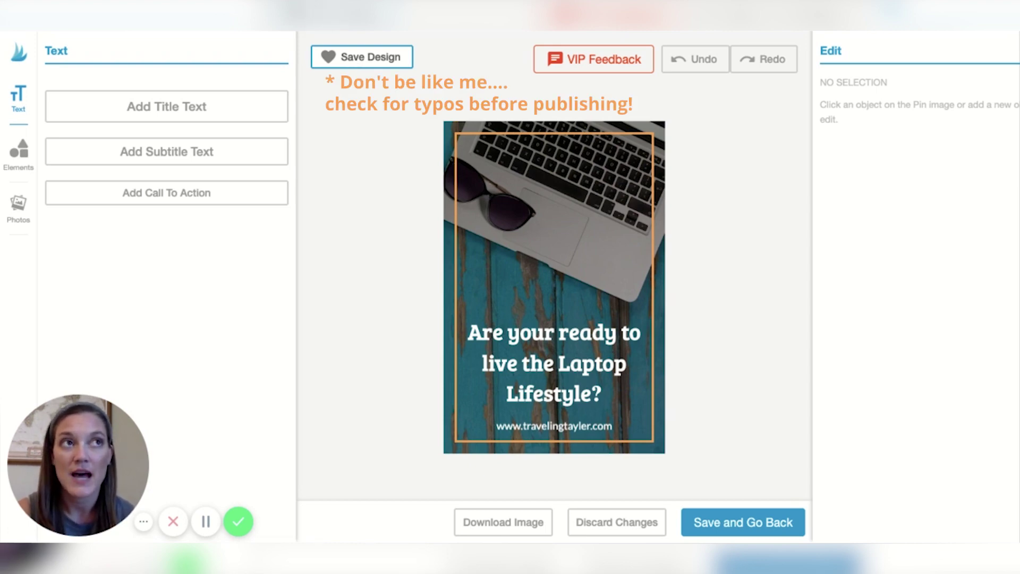
Step: Save the teal laptop-lifestyle pin design and return to the saved designs
key(ctrl+s)
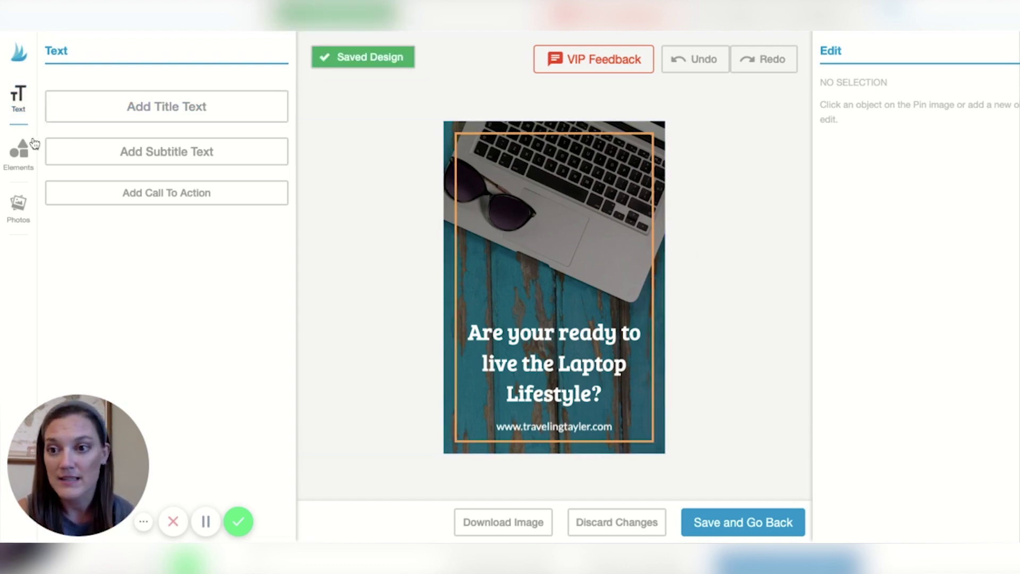
click(19, 154)
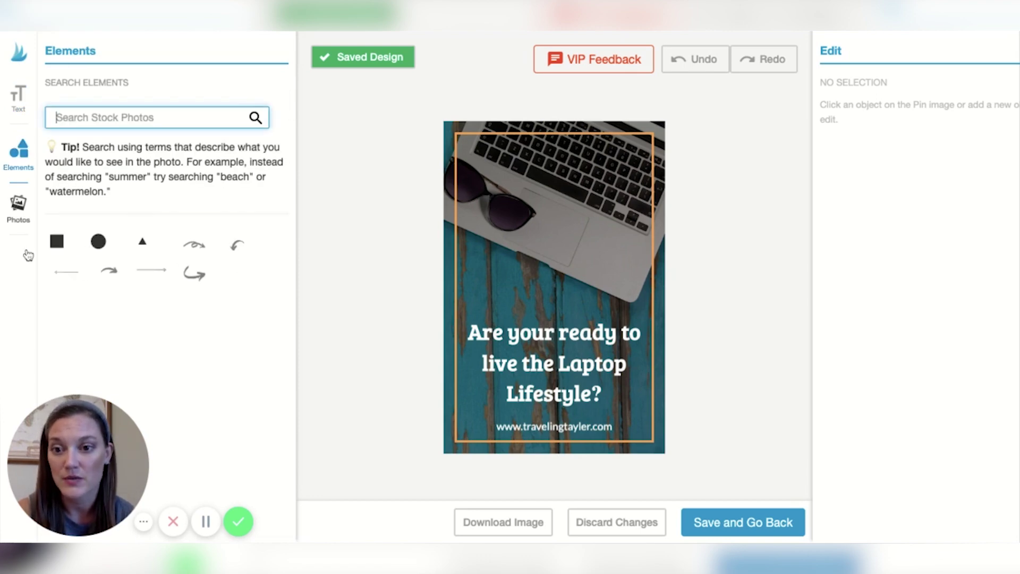
click(17, 207)
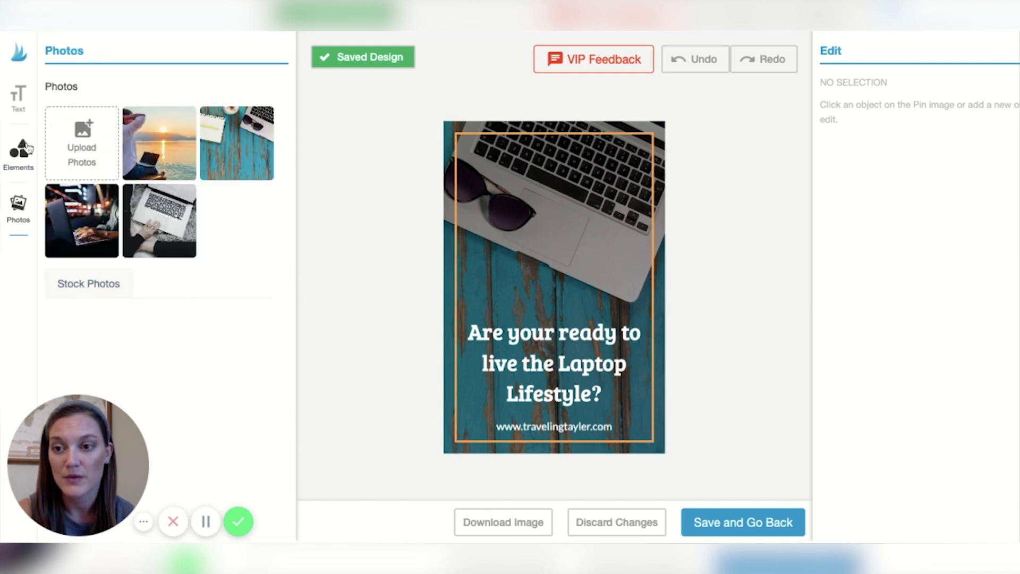
click(18, 99)
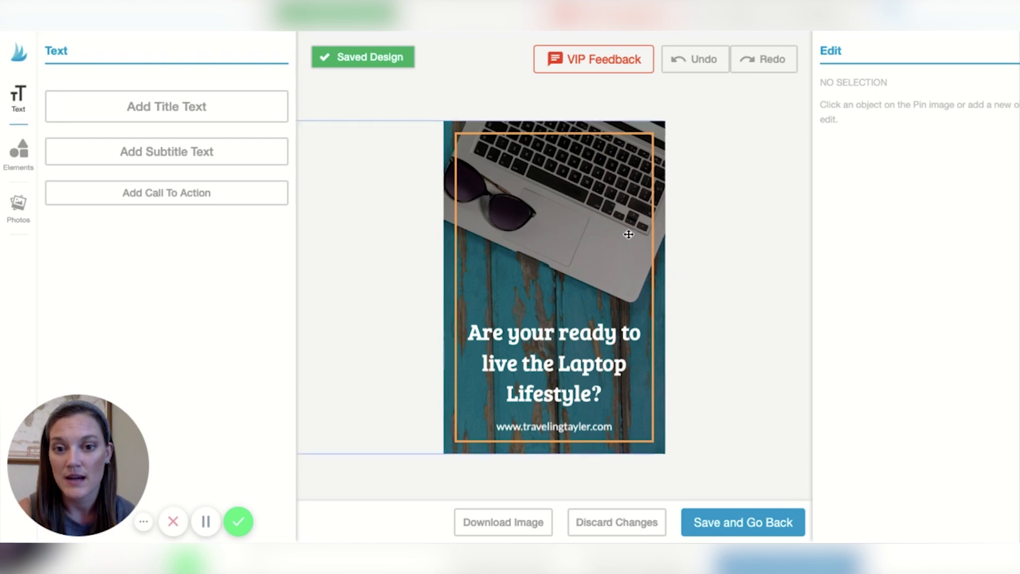
click(650, 227)
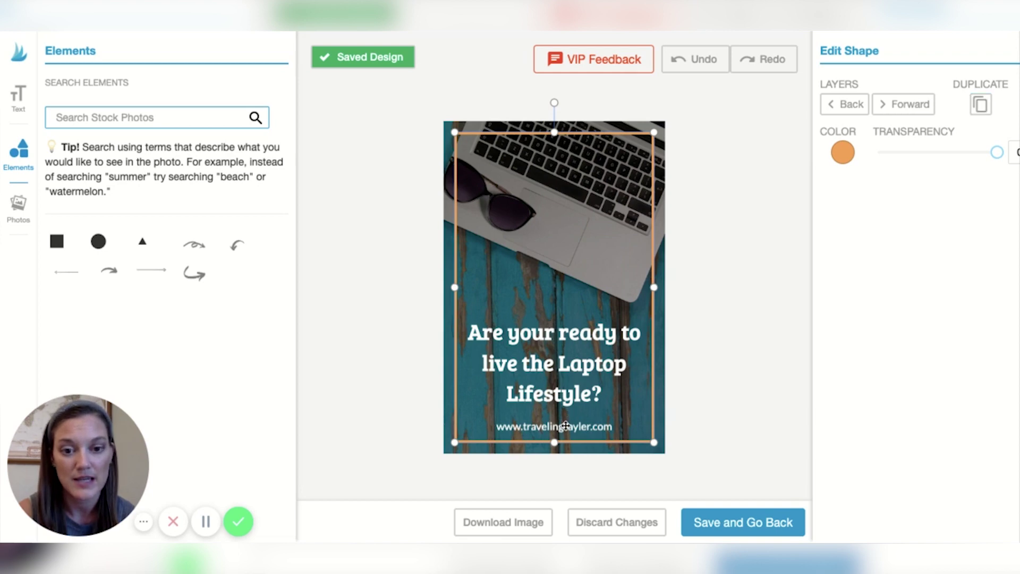
click(727, 256)
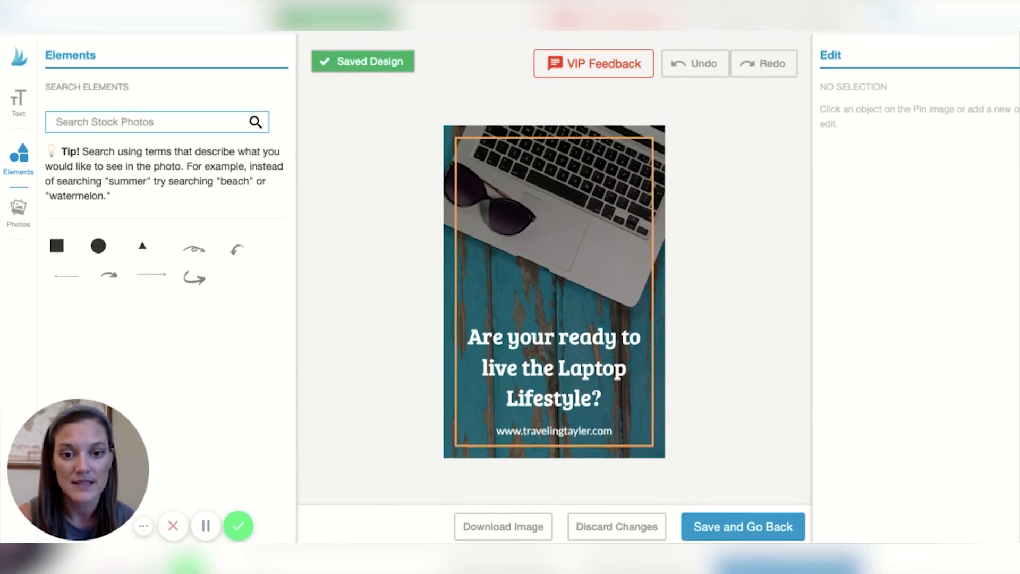
click(743, 527)
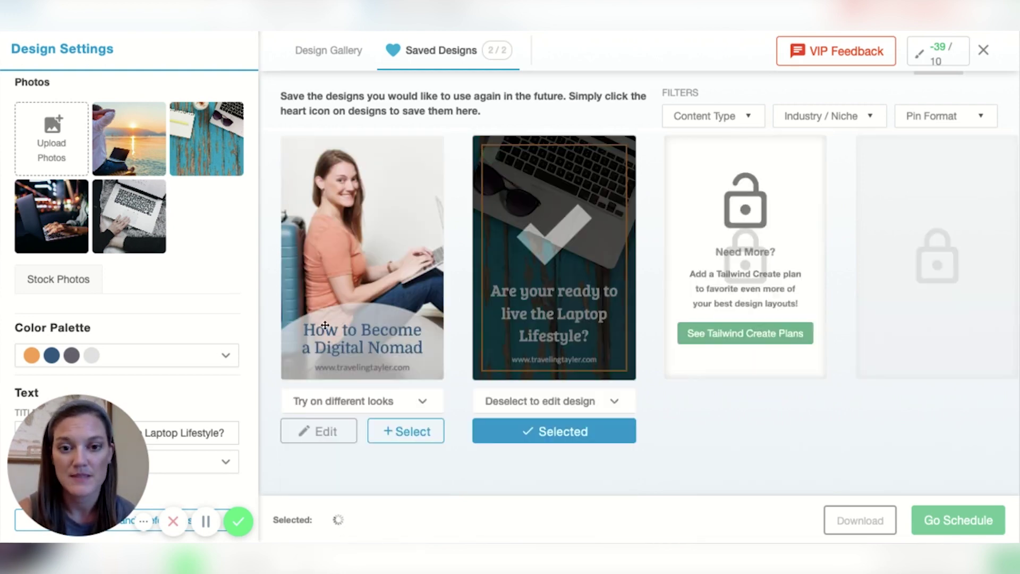
scroll(558, 279, up, 3)
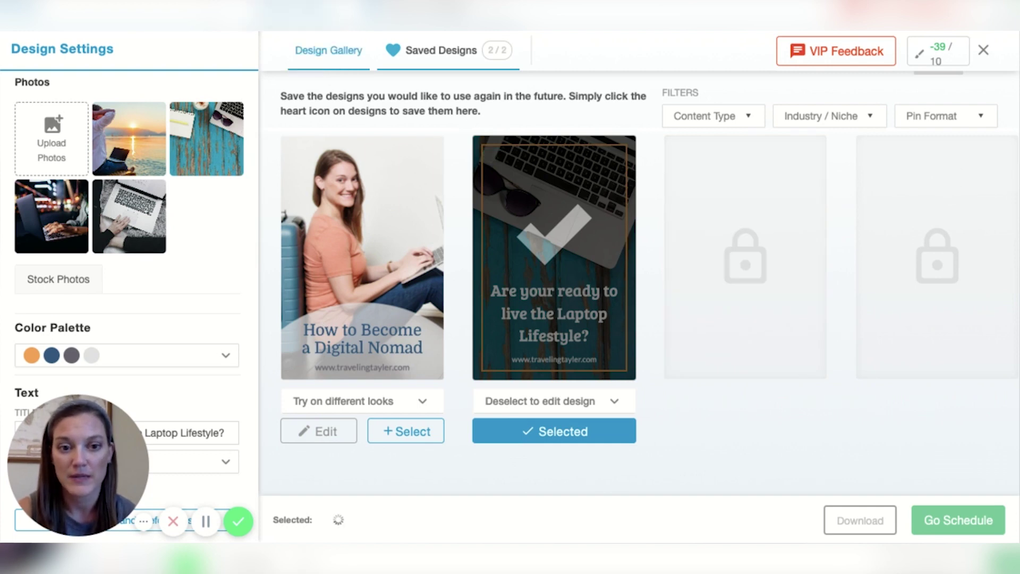
Step: In the Design Gallery, set the Title Text font to Bree Serif
click(321, 52)
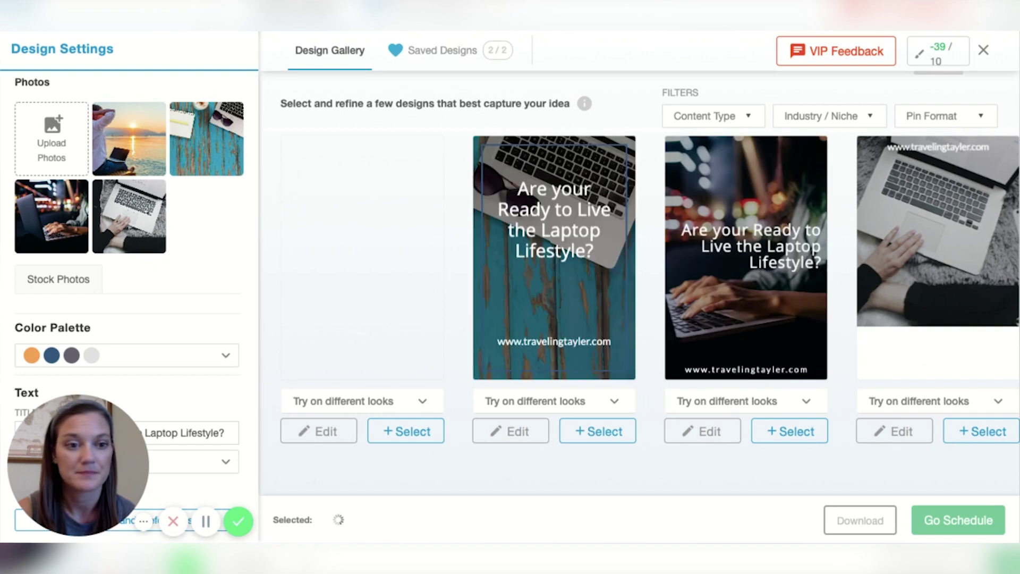
scroll(128, 240, down, 3)
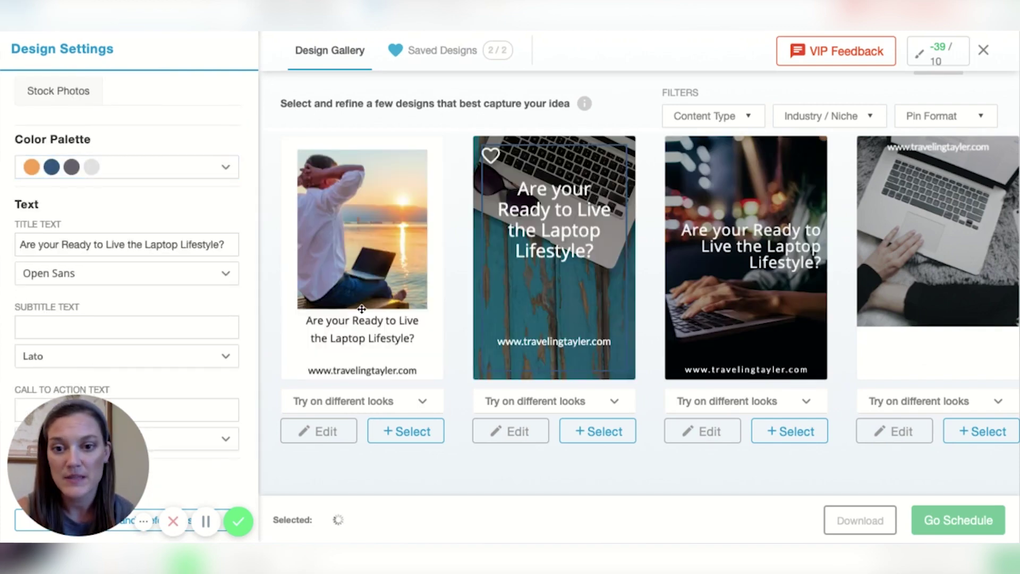
scroll(157, 319, down, 2)
scroll(157, 319, up, 2)
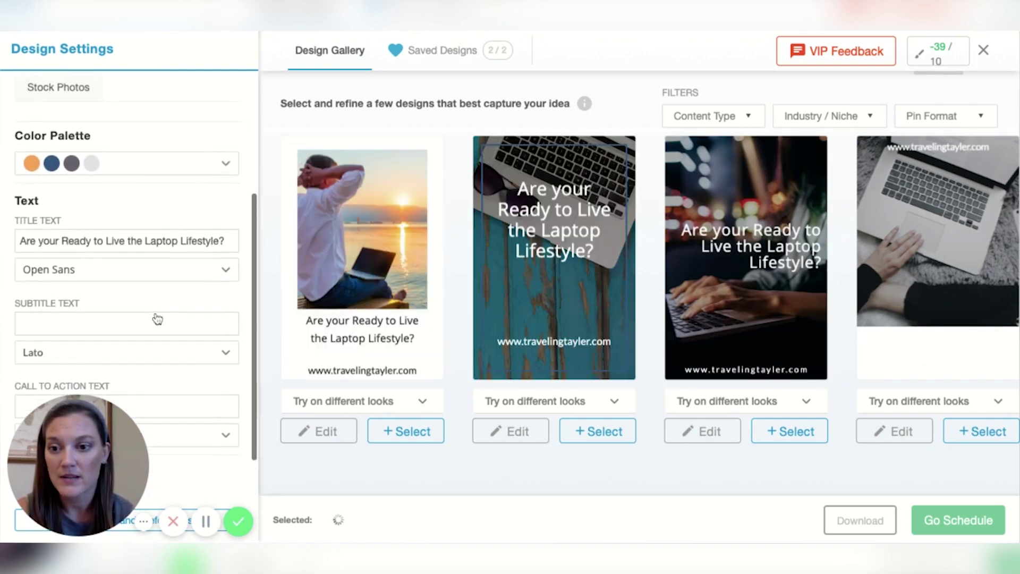
click(98, 271)
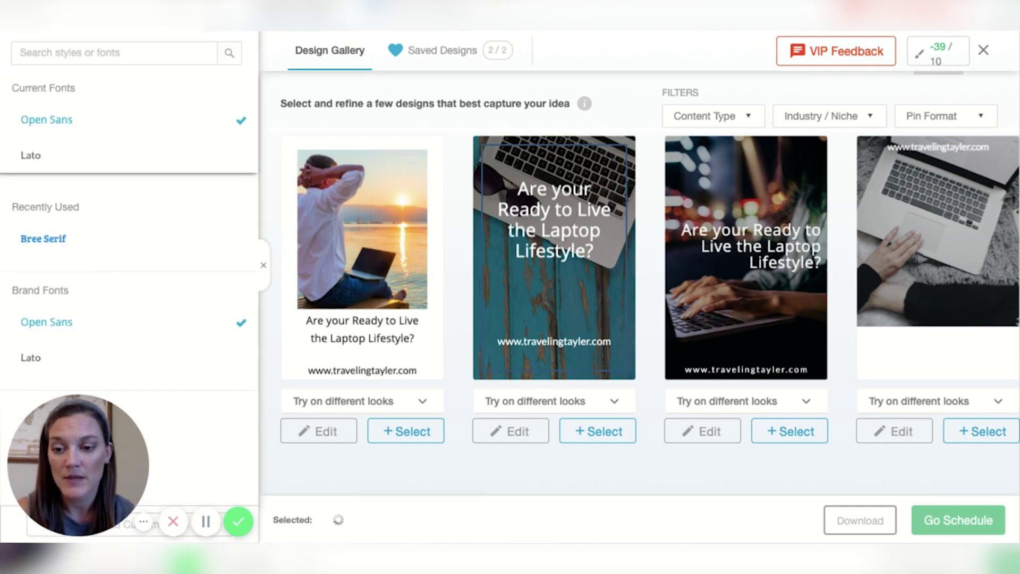
click(44, 239)
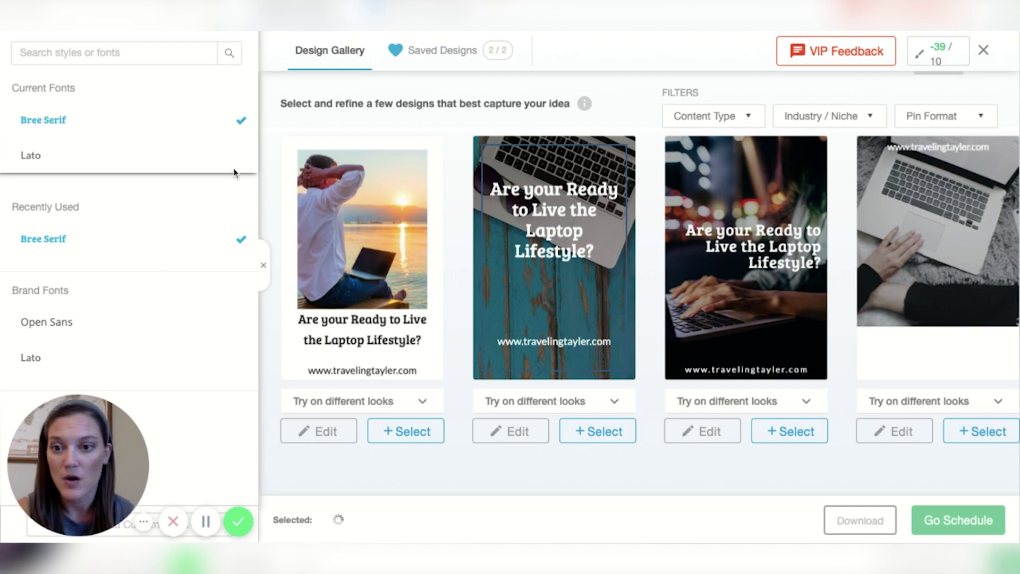
click(265, 269)
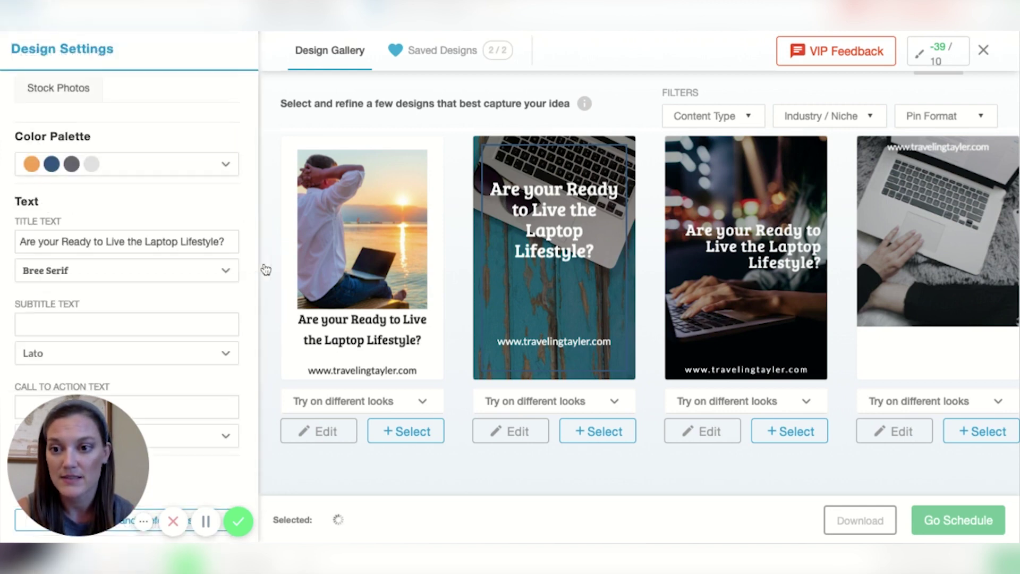
Step: Retitle the designs 'Are your ready to be a Digital Nomad?' and delete the 'Take the Quiz!' subtitle
click(104, 241)
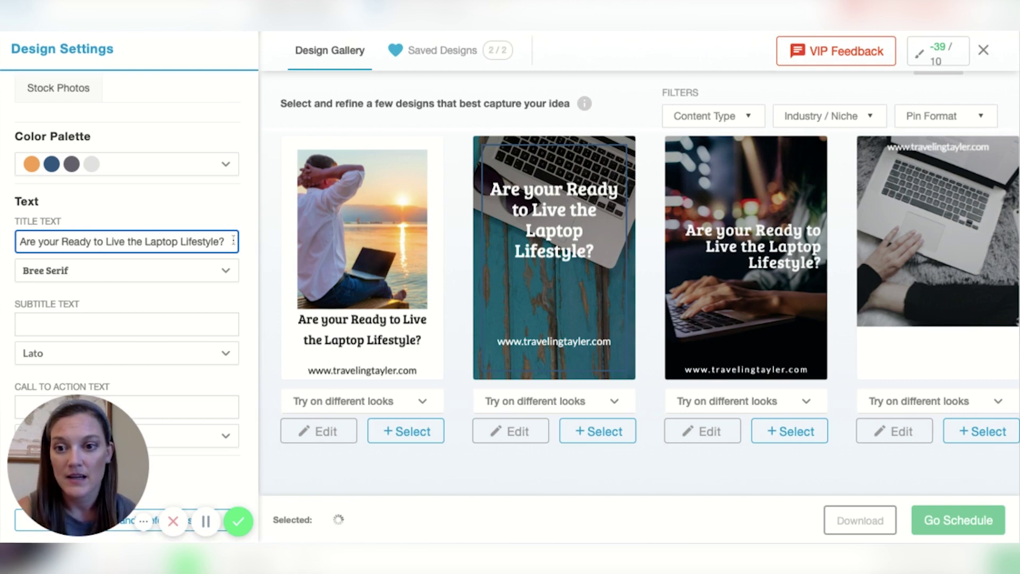
drag(225, 240, 106, 241)
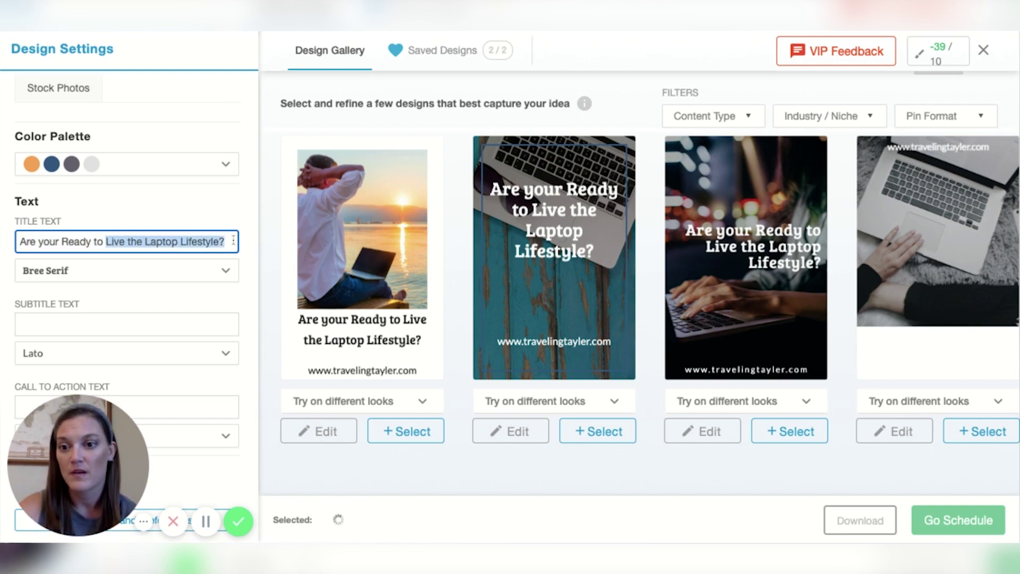
text(b)
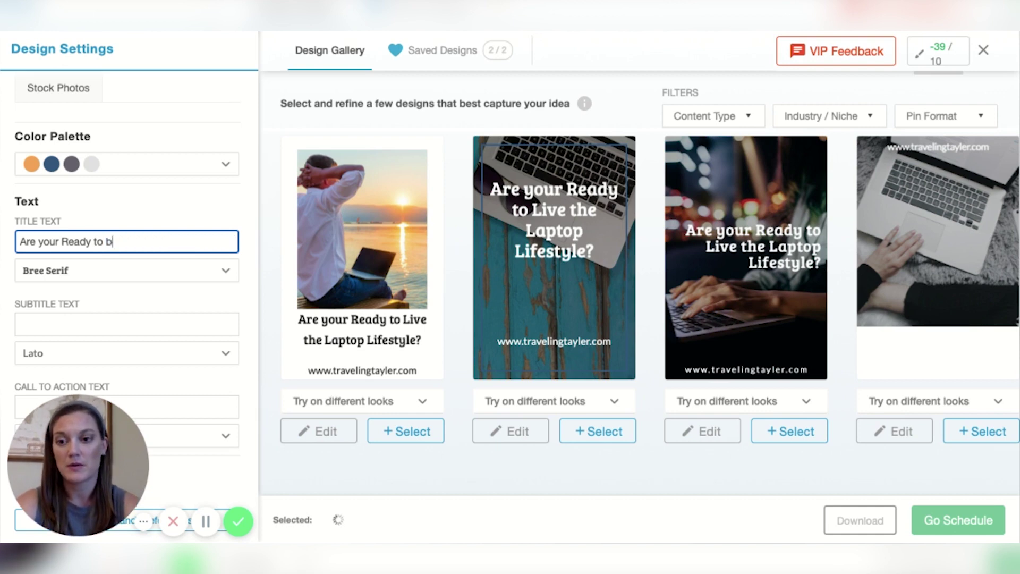
text(e a Digital Nomad?)
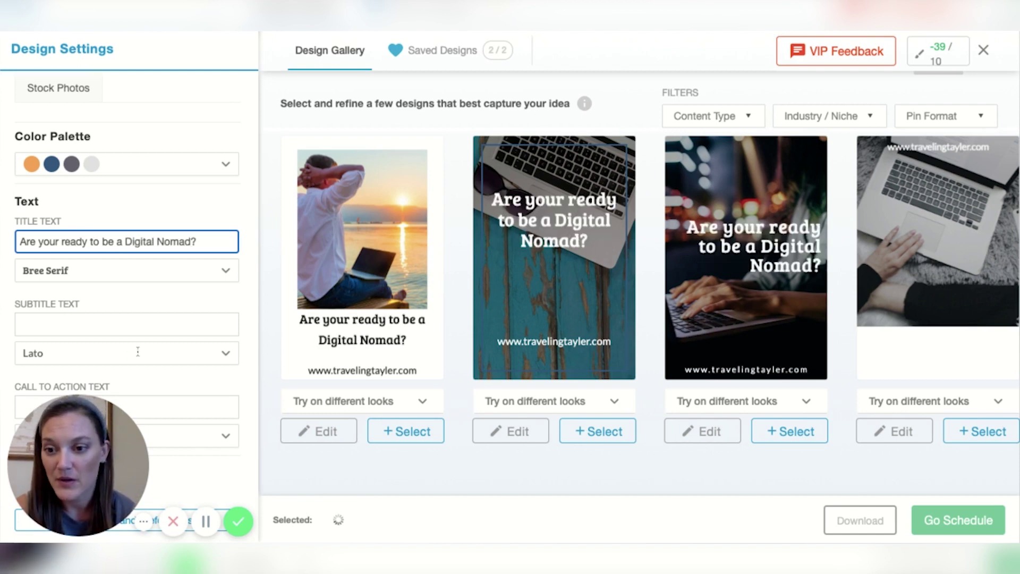
scroll(137, 352, down, 2)
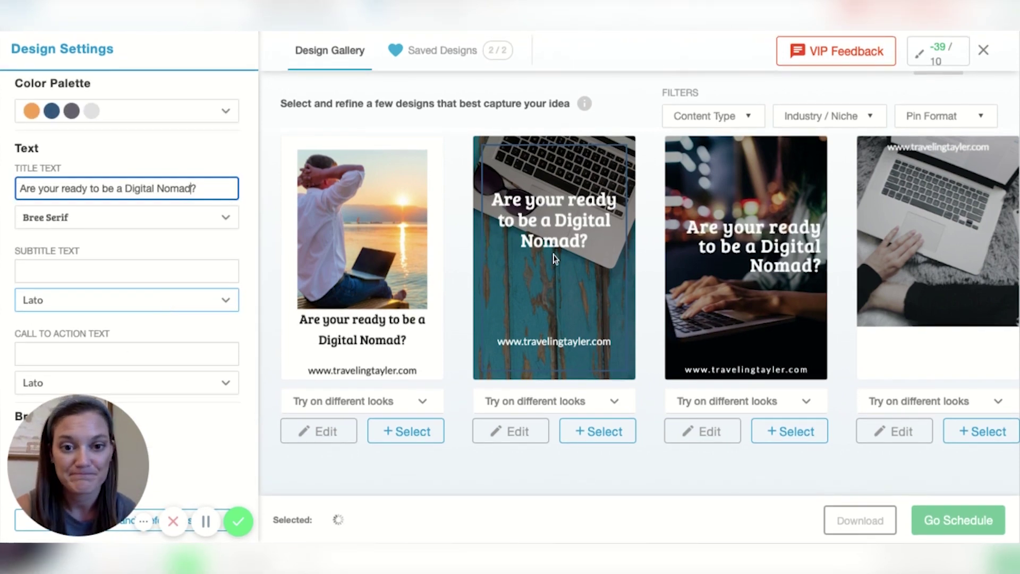
click(78, 270)
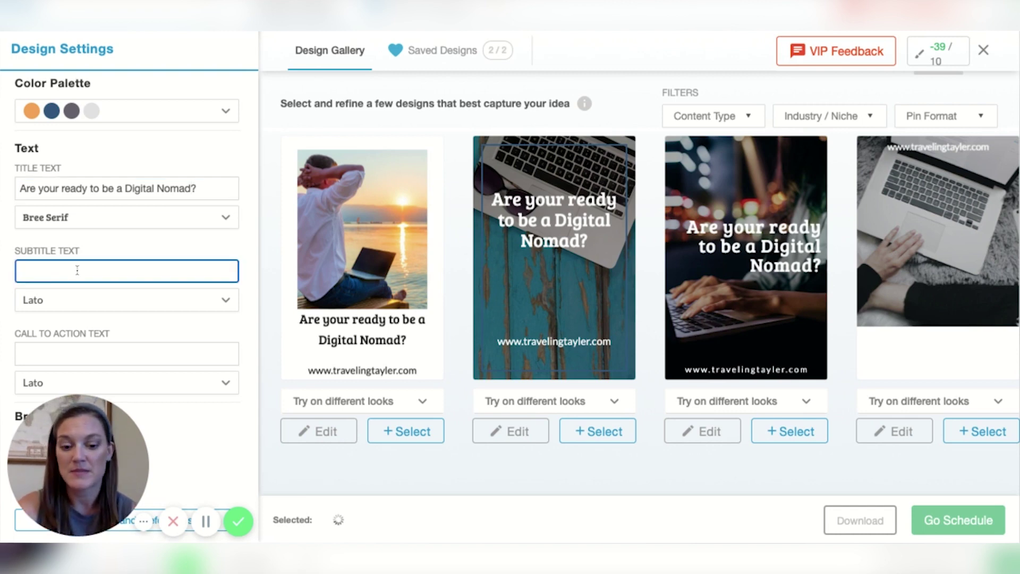
text(Take the Quiz)
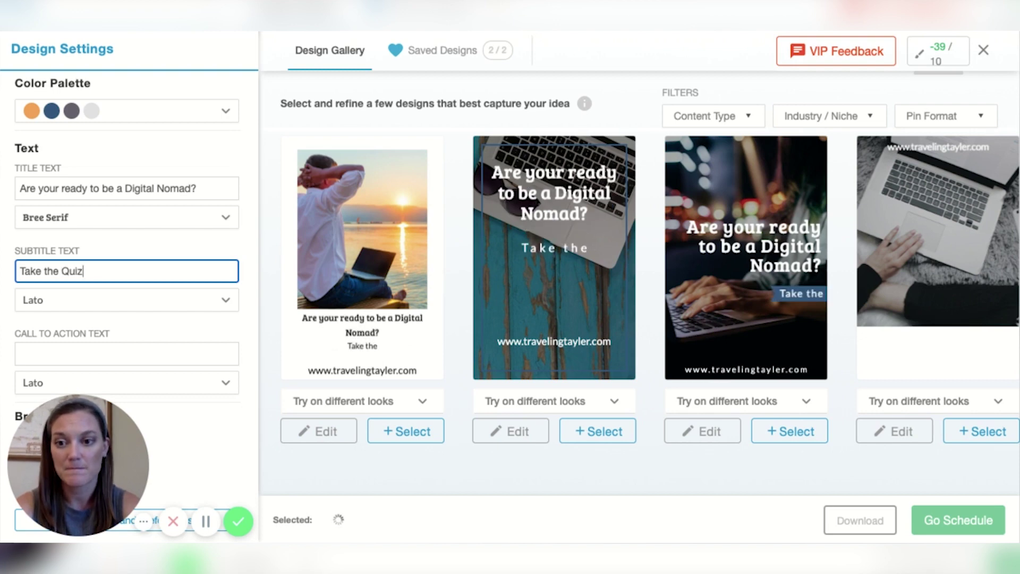
text(!)
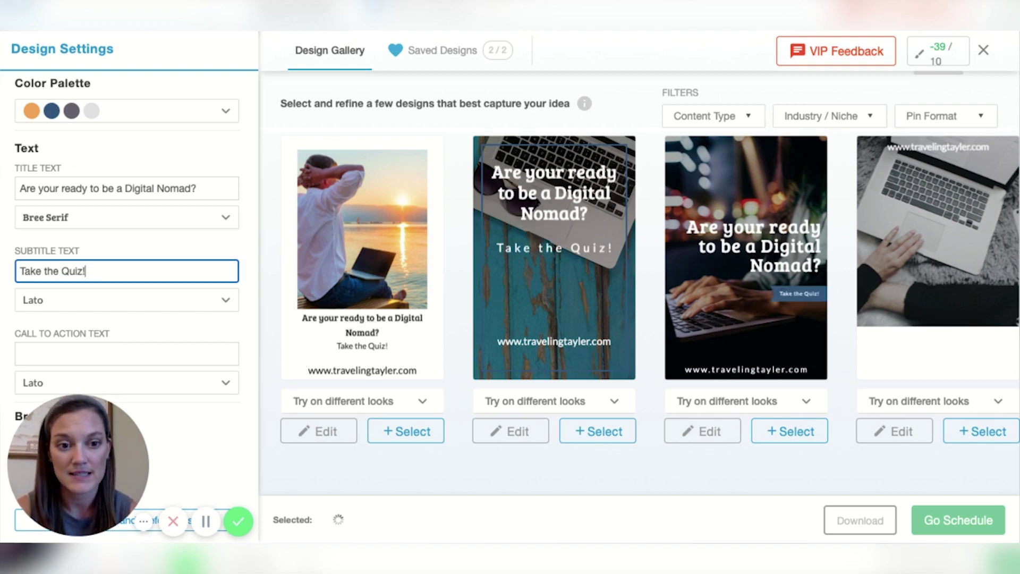
double_click(88, 271)
key(ctrl+c)
key(BackSpace)
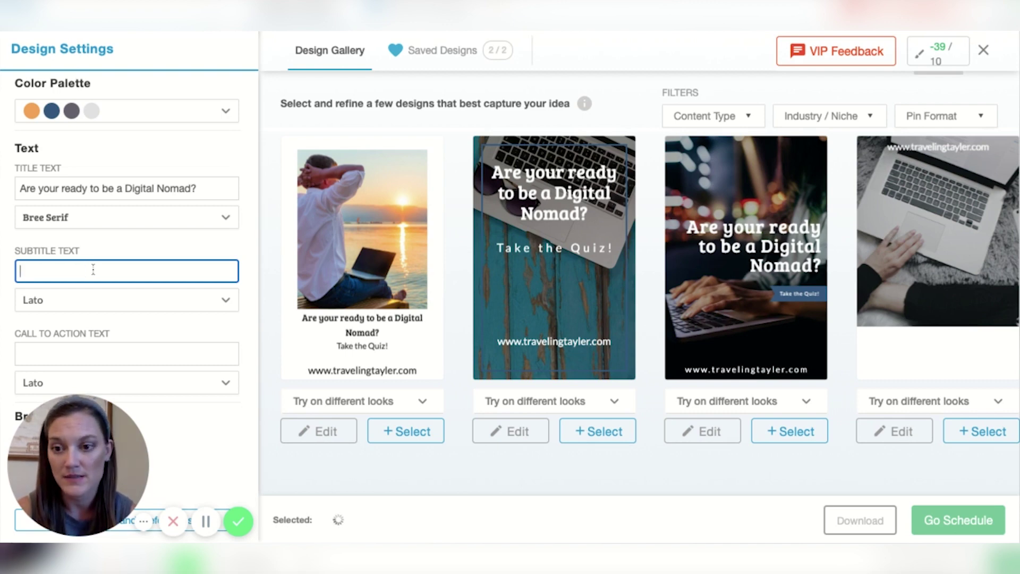
click(75, 353)
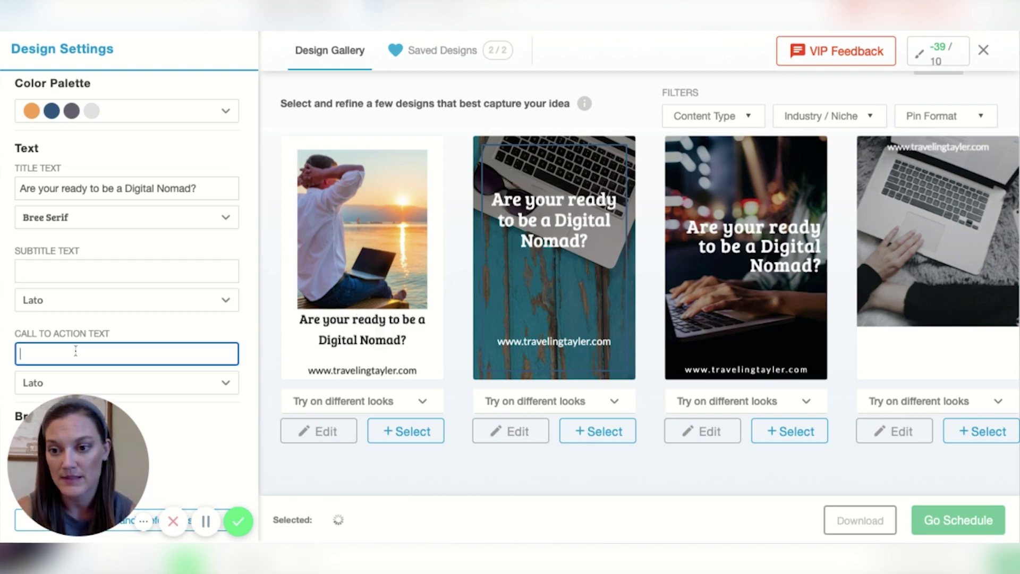
key(ctrl+v)
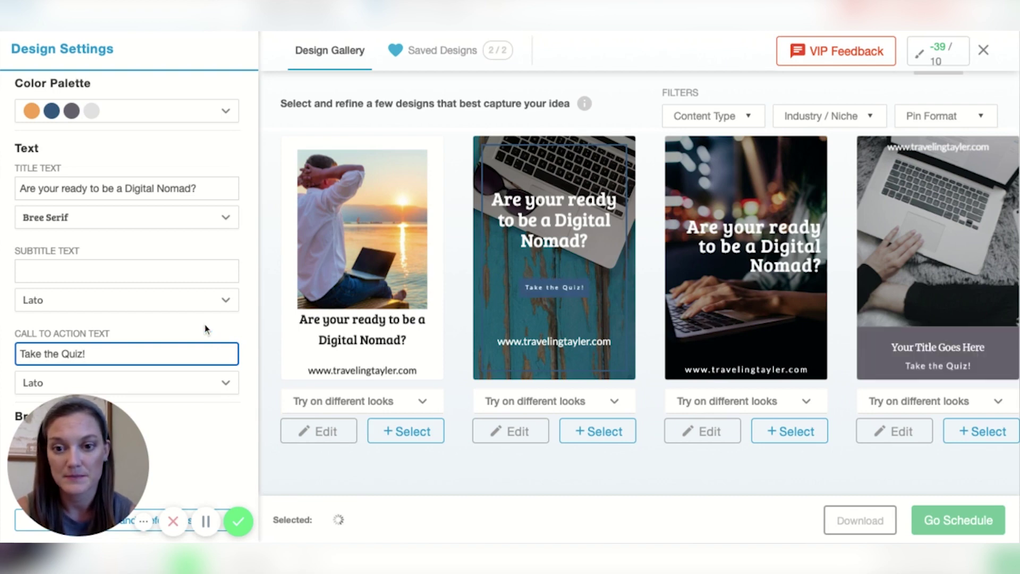
click(275, 300)
mouse_move(747, 258)
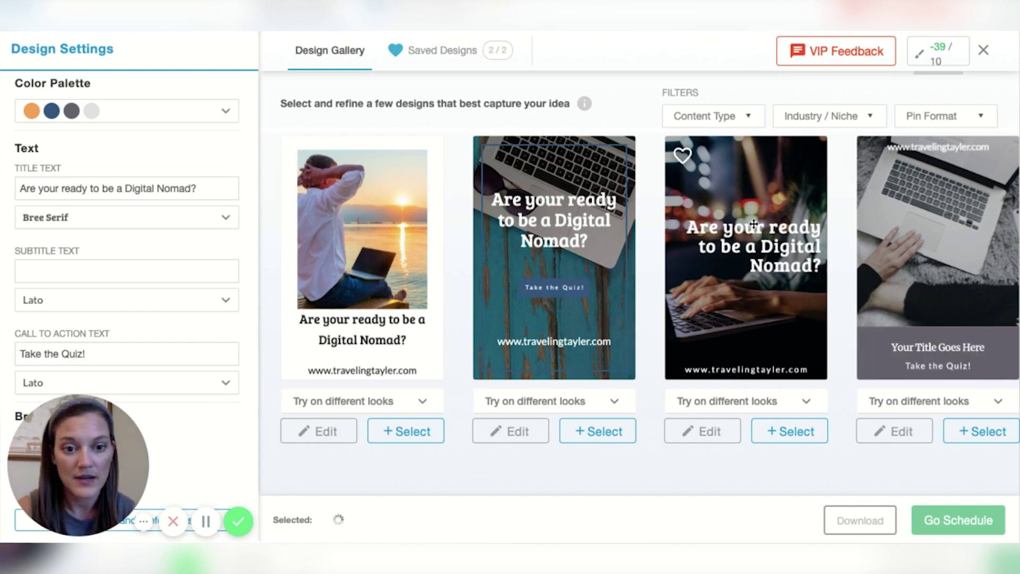
Step: Open the dark laptop design for editing and move its headline higher
click(709, 434)
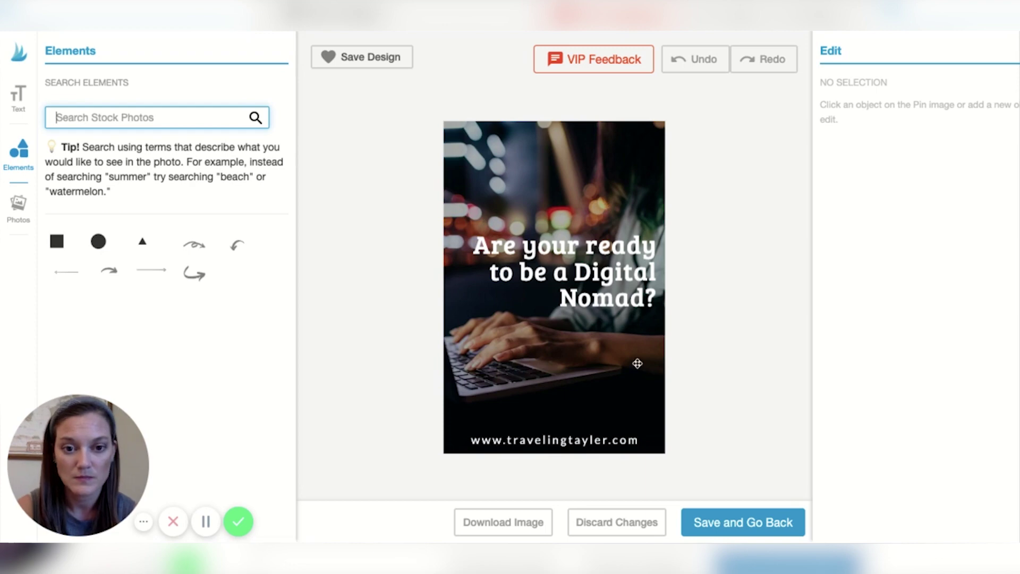
click(613, 286)
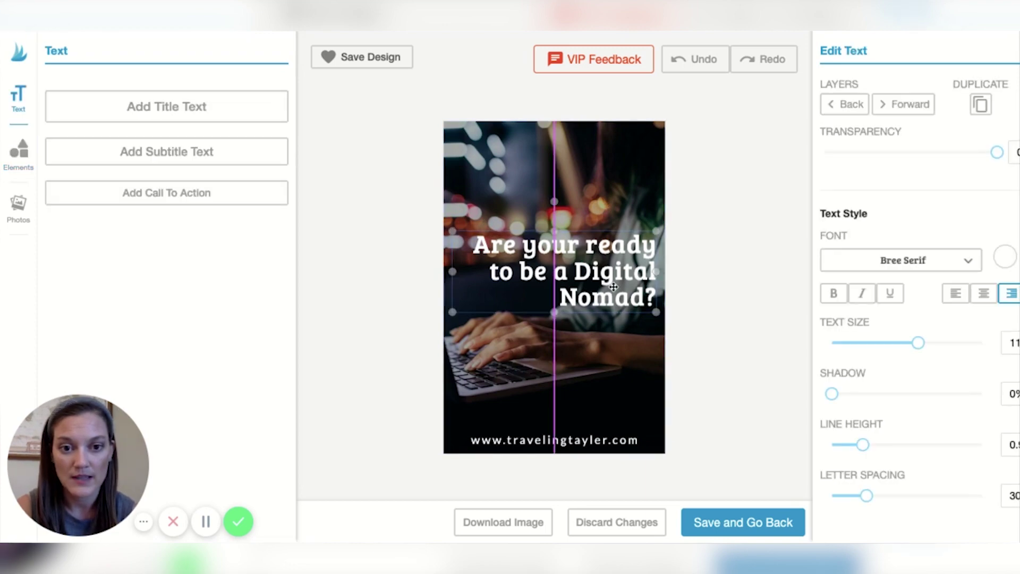
drag(613, 285, 558, 264)
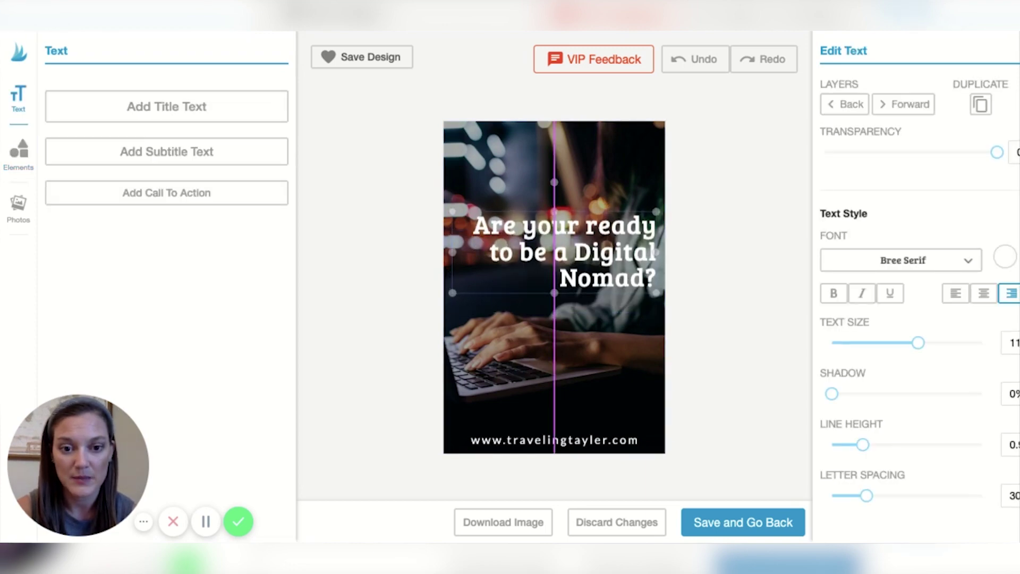
Step: Make the website address text orange and download the pin as an image
click(602, 440)
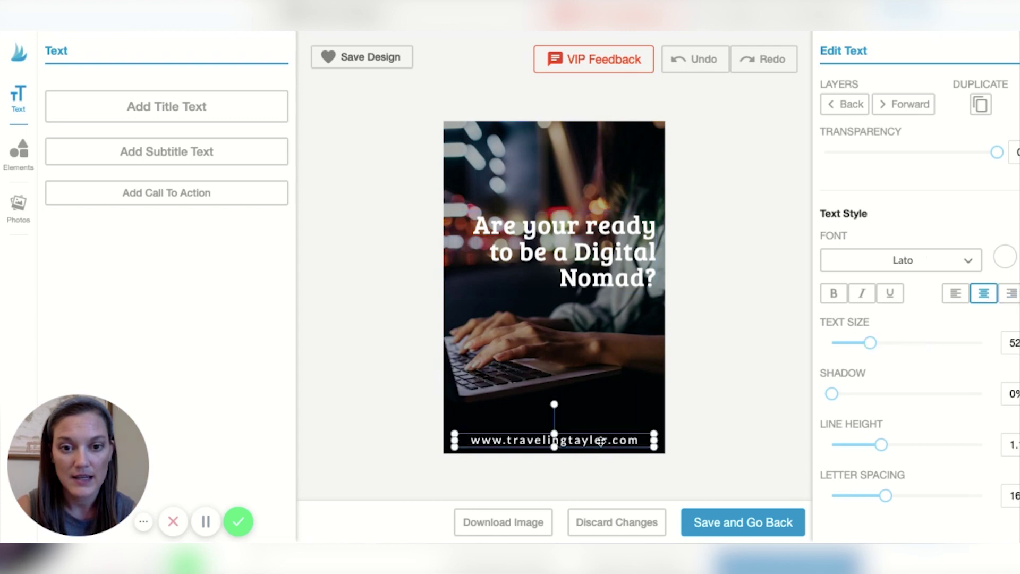
click(1007, 259)
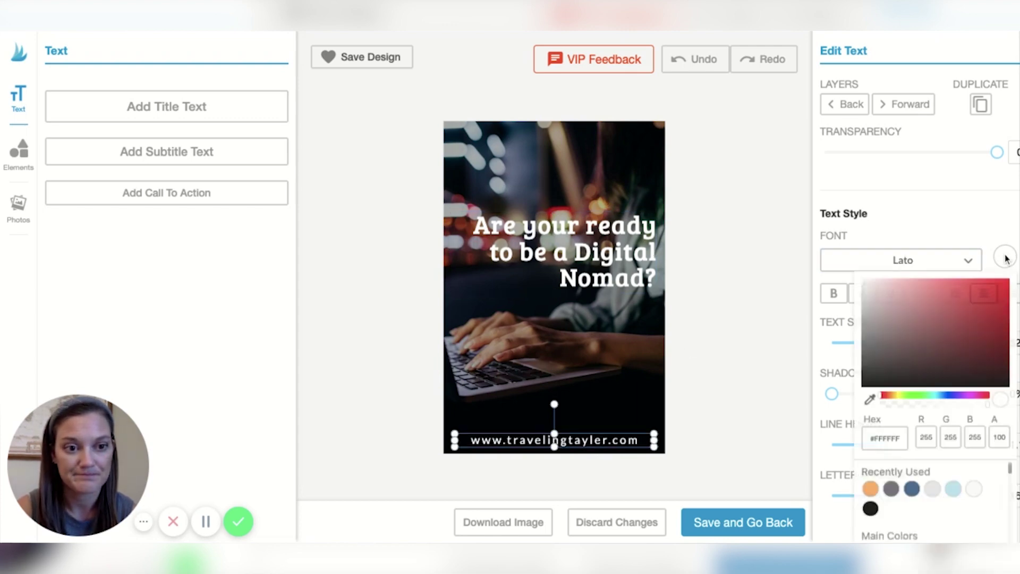
click(871, 495)
click(748, 357)
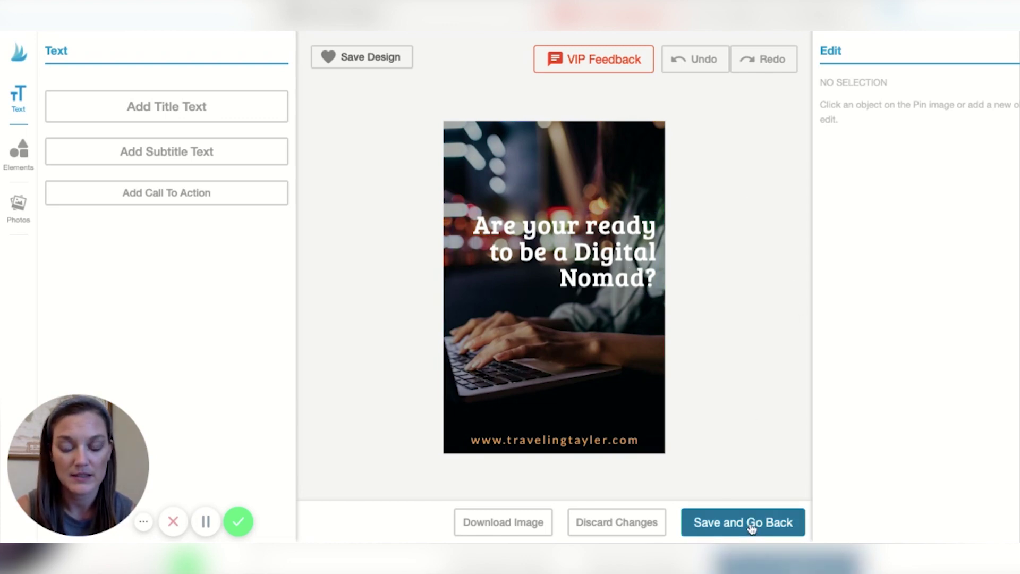
click(495, 527)
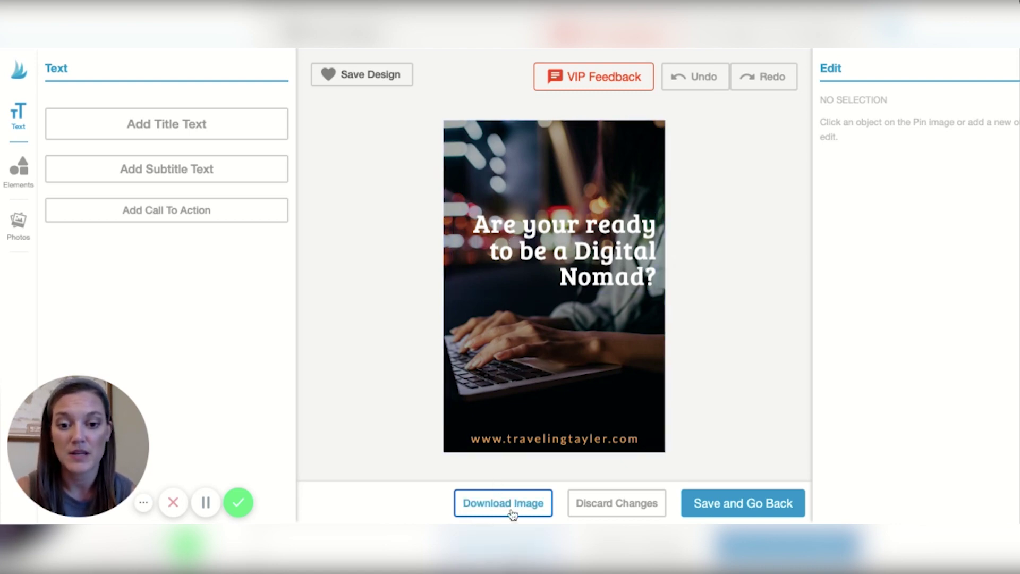
Step: Save the edited dark laptop pin and return to the Design Gallery
click(743, 503)
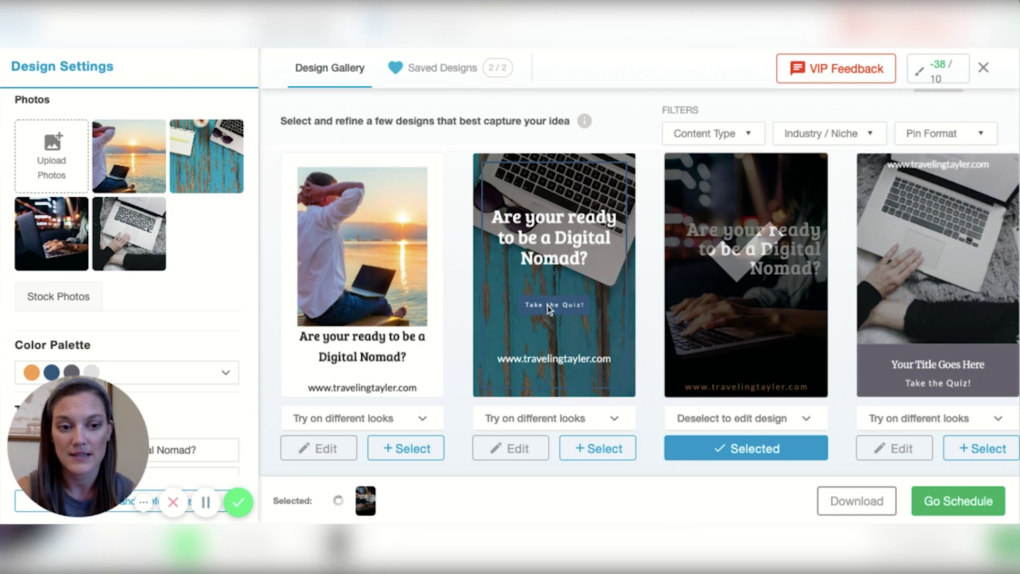
mouse_move(746, 276)
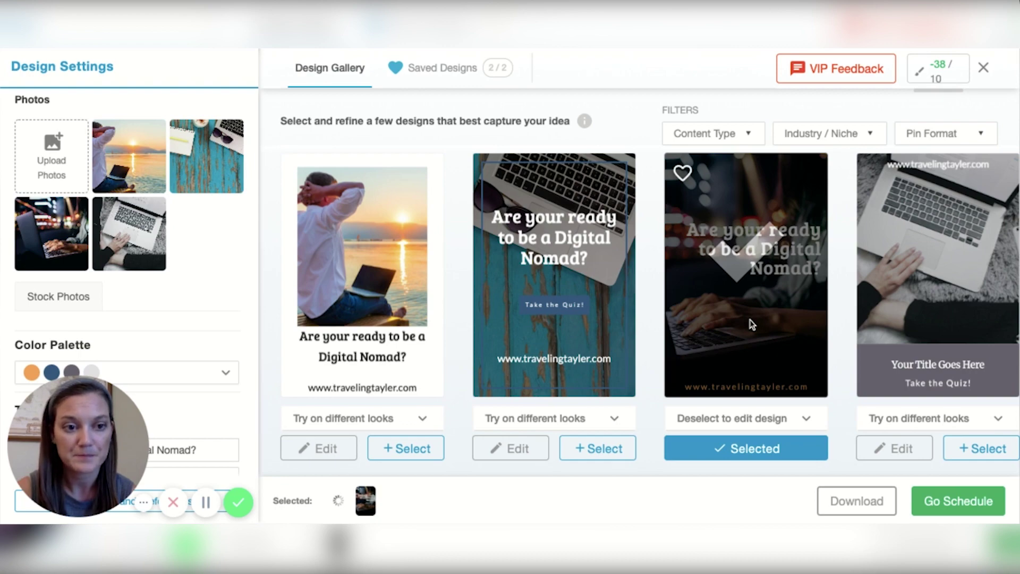
scroll(750, 320, down, 3)
scroll(750, 320, down, 2)
scroll(765, 303, down, 2)
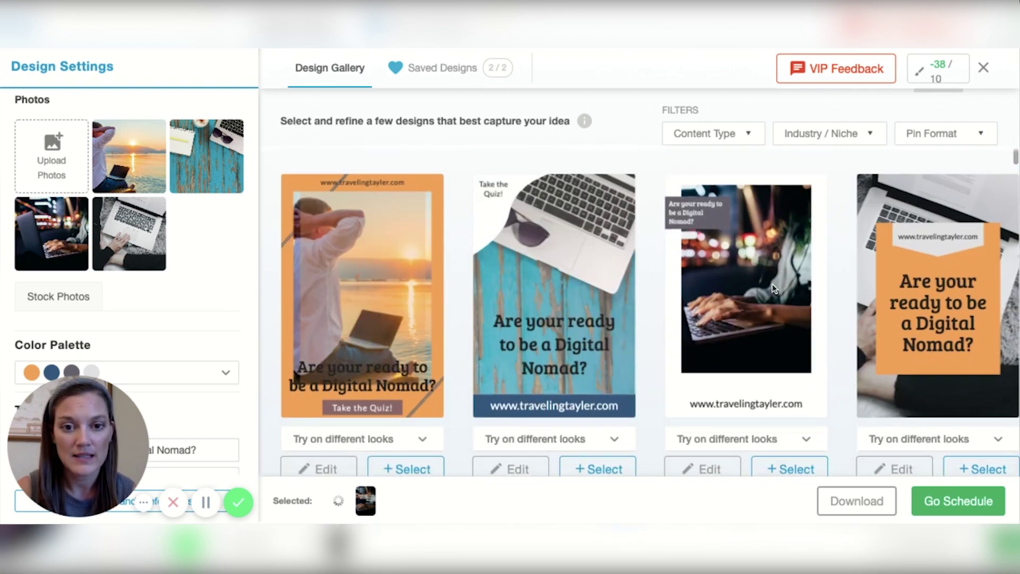
scroll(771, 289, down, 3)
scroll(772, 289, down, 3)
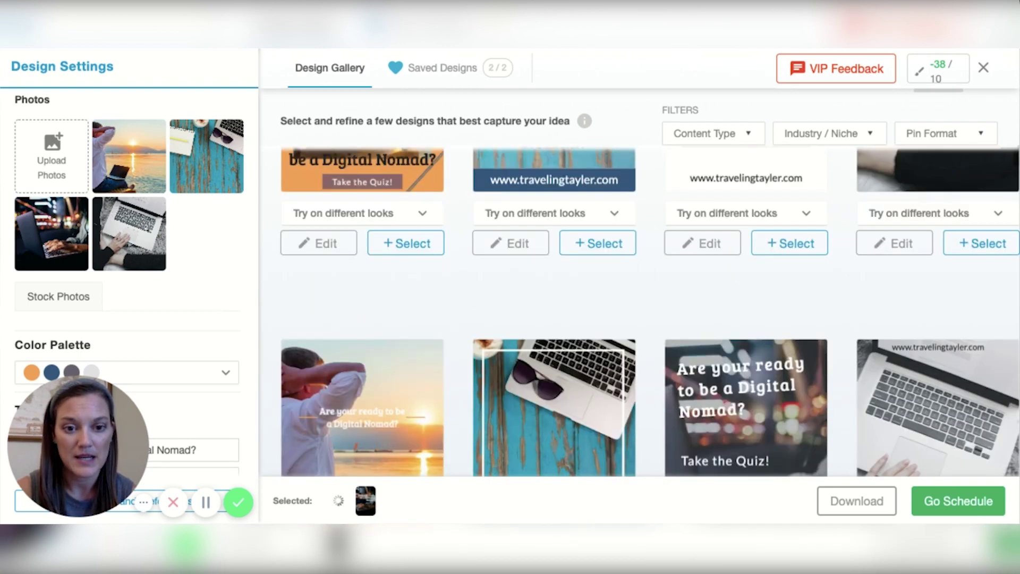
scroll(773, 289, down, 3)
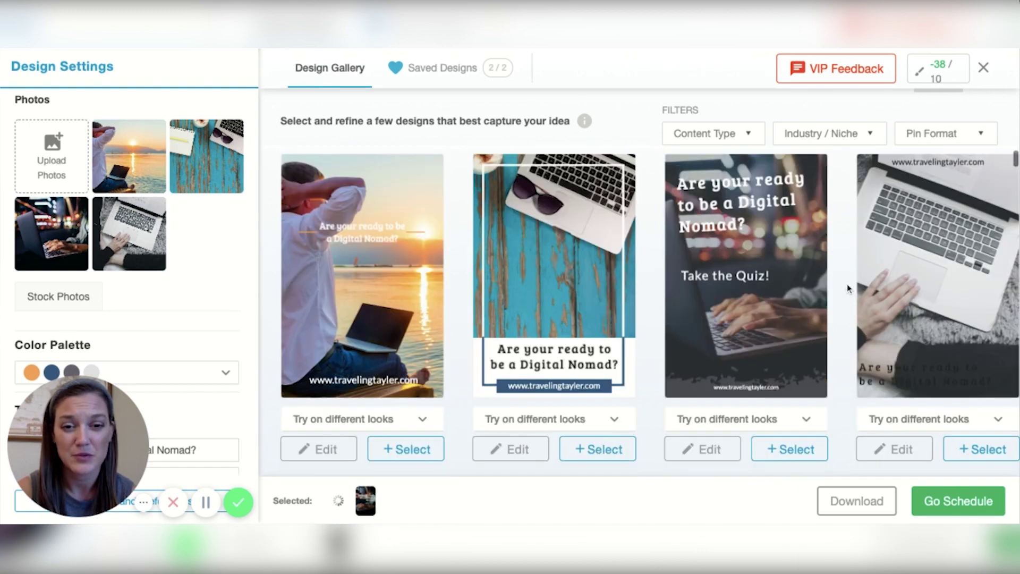
scroll(851, 291, down, 3)
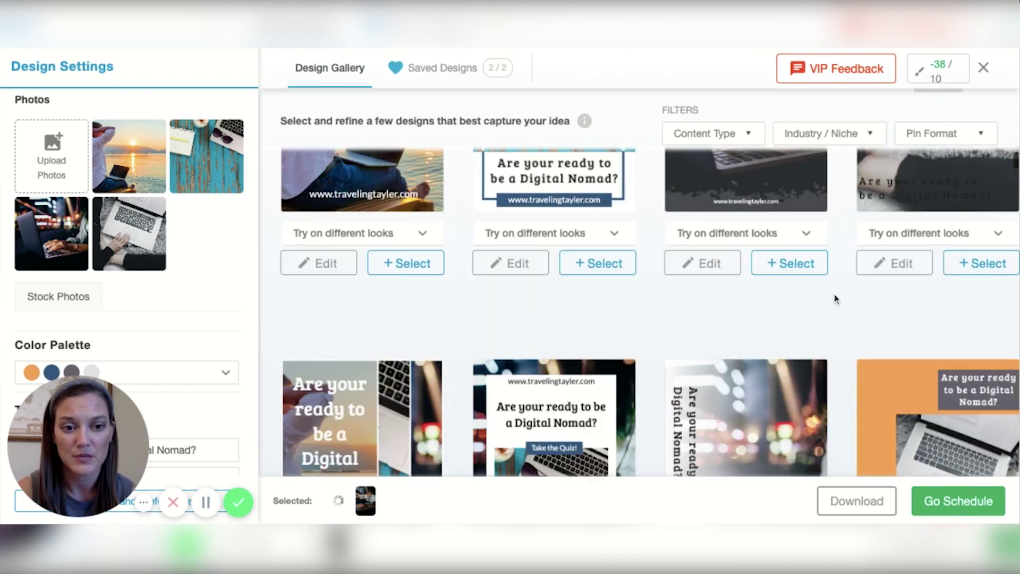
scroll(836, 299, down, 3)
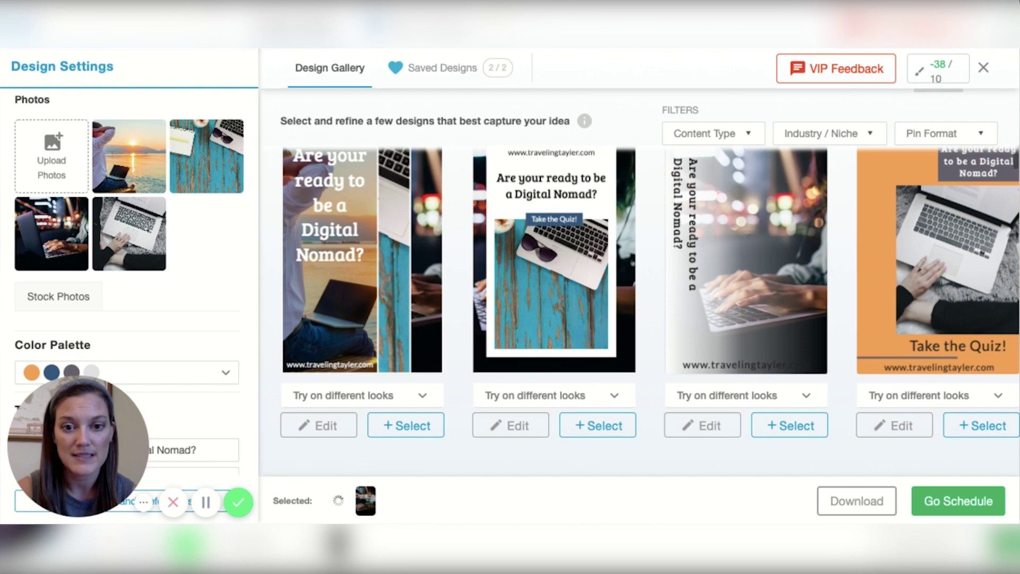
scroll(650, 311, down, 3)
scroll(650, 311, down, 3)
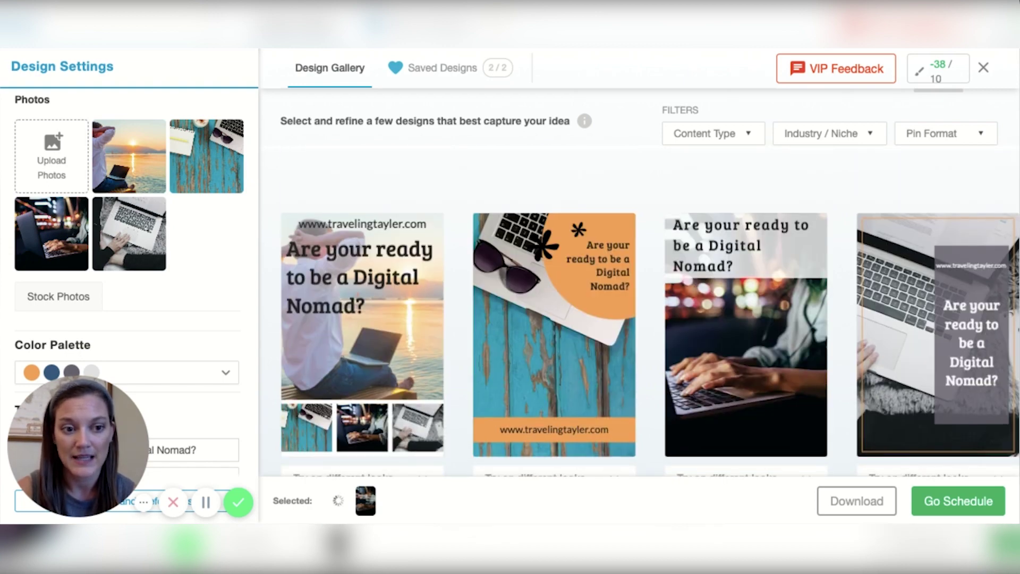
scroll(650, 311, down, 3)
scroll(650, 311, down, 3)
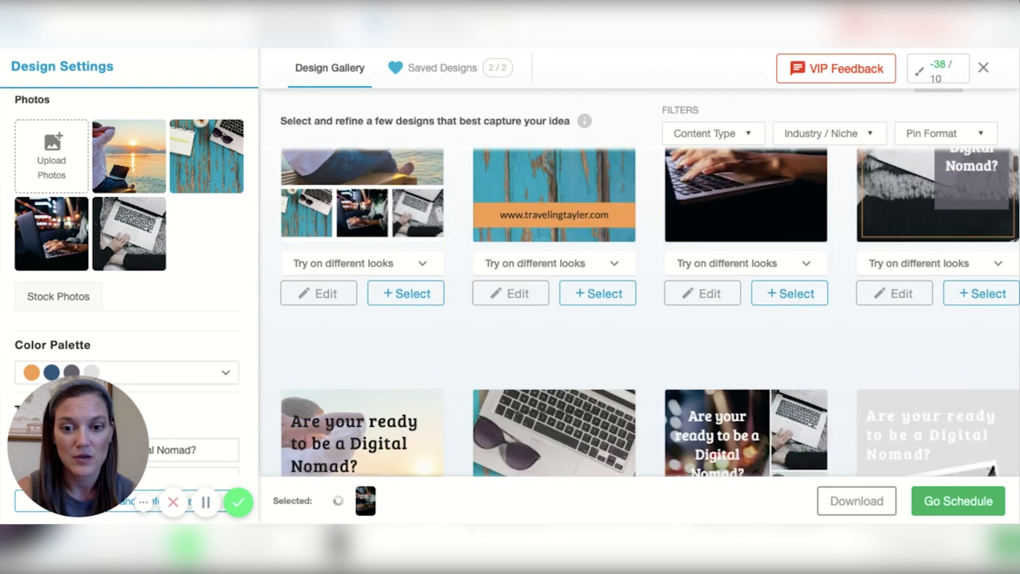
scroll(650, 311, down, 3)
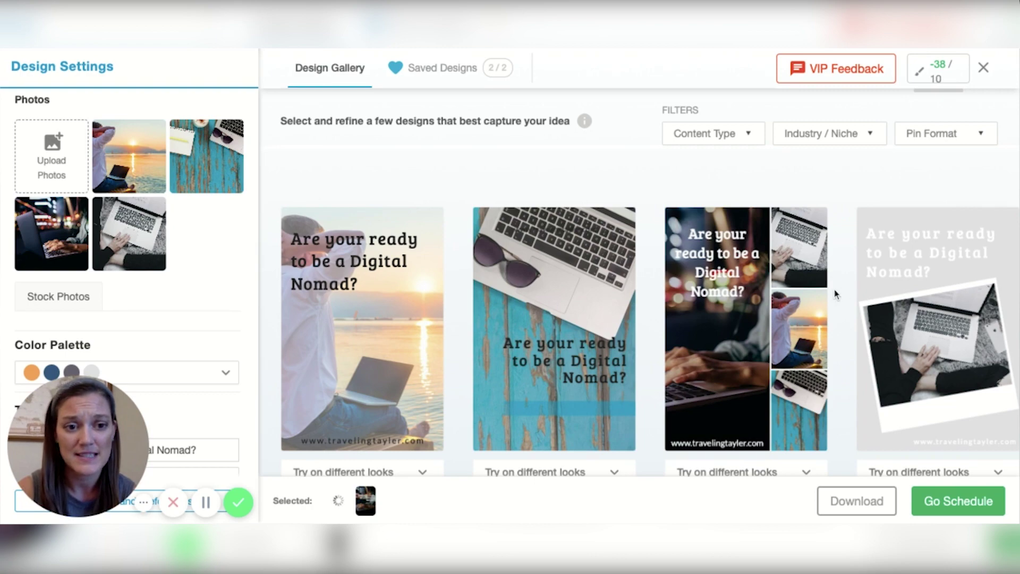
scroll(842, 294, down, 5)
scroll(841, 294, down, 3)
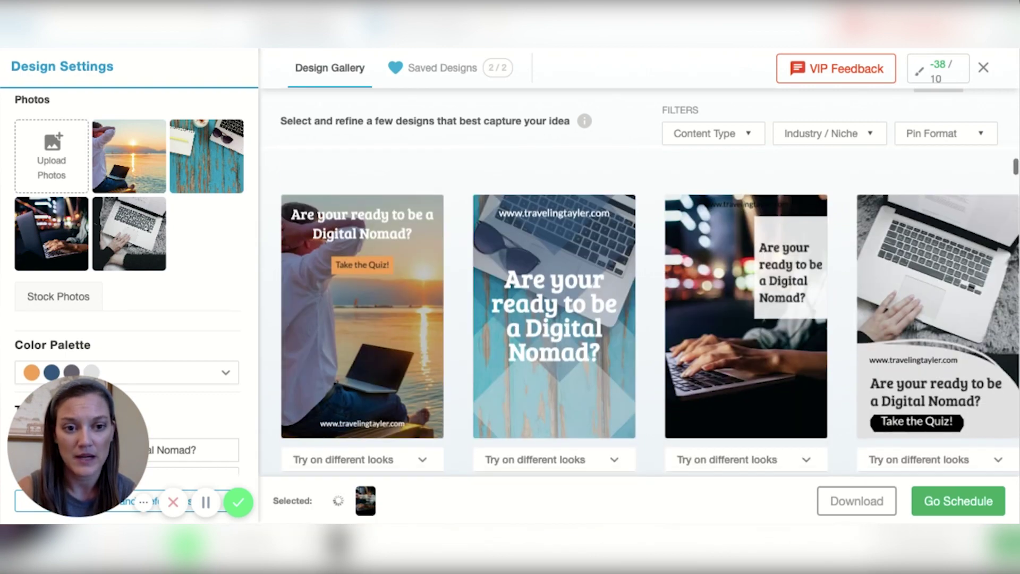
scroll(842, 295, down, 2)
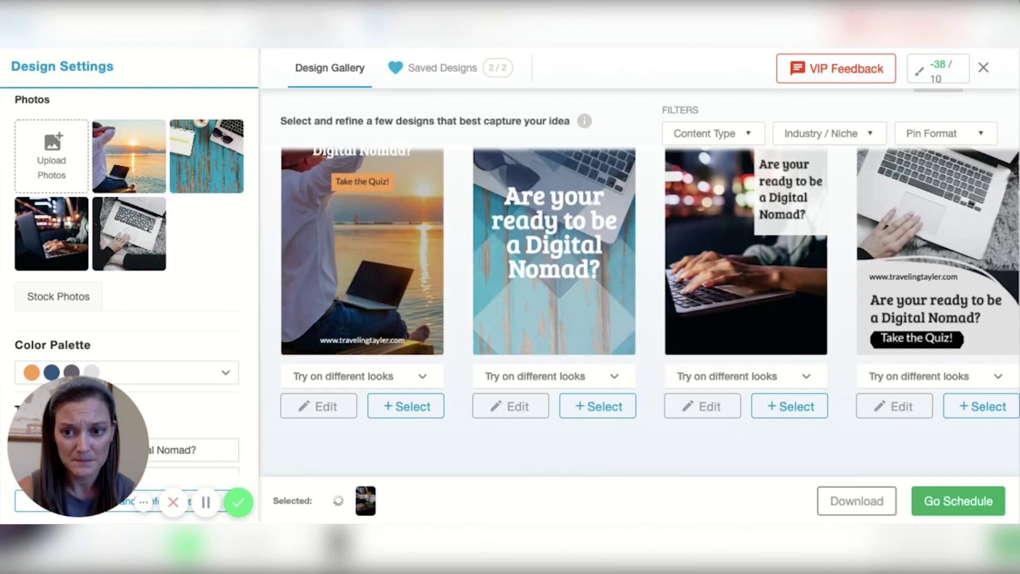
scroll(842, 294, down, 4)
scroll(842, 294, down, 3)
scroll(841, 294, down, 3)
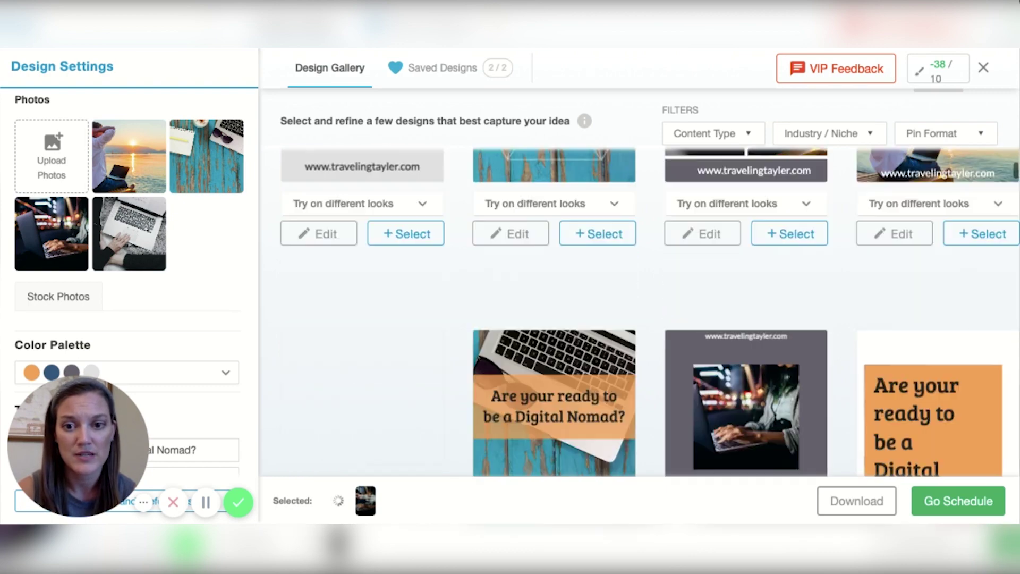
scroll(842, 294, down, 4)
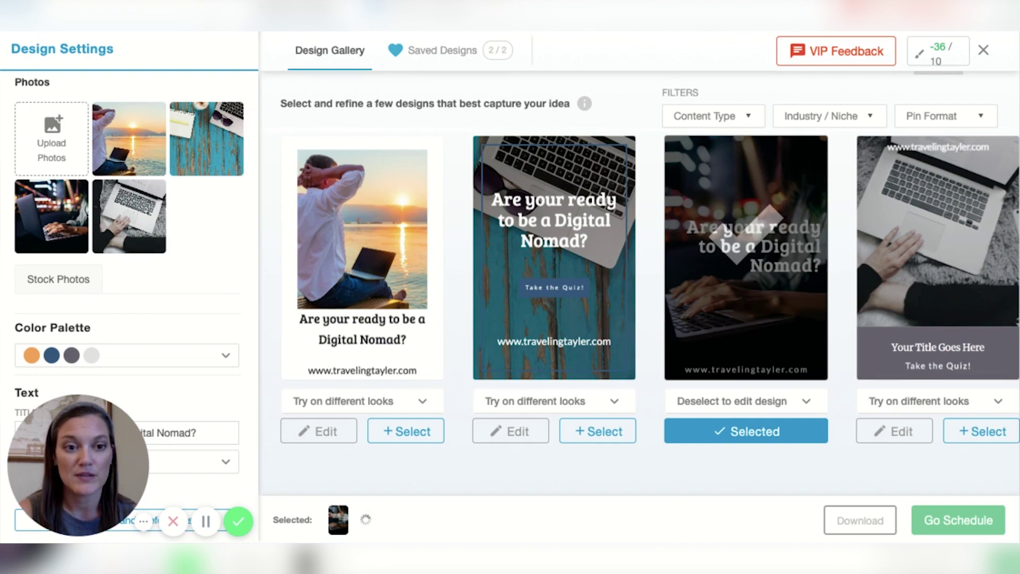
scroll(650, 319, down, 3)
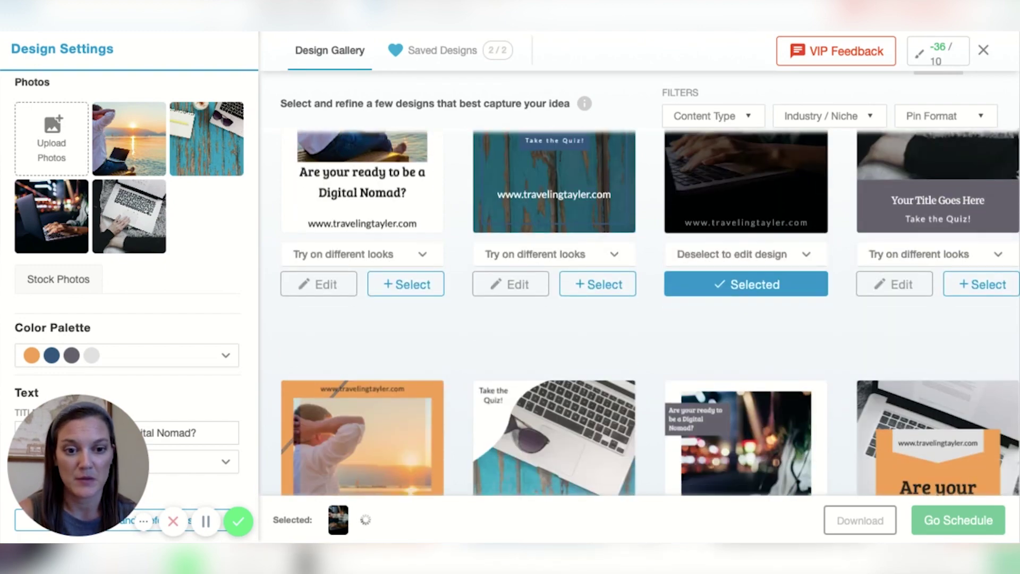
scroll(651, 319, down, 5)
scroll(651, 319, up, 2)
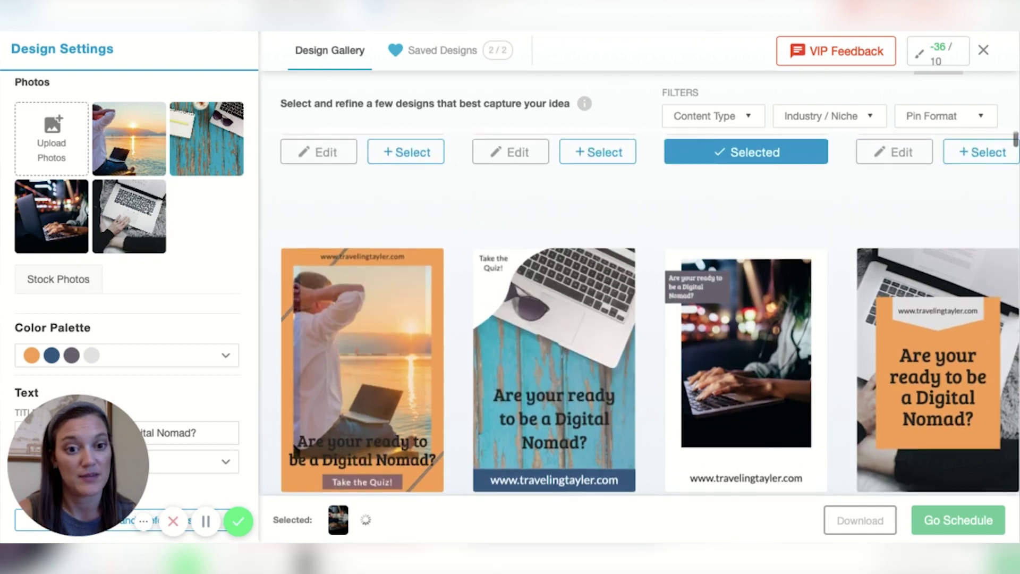
scroll(651, 319, up, 3)
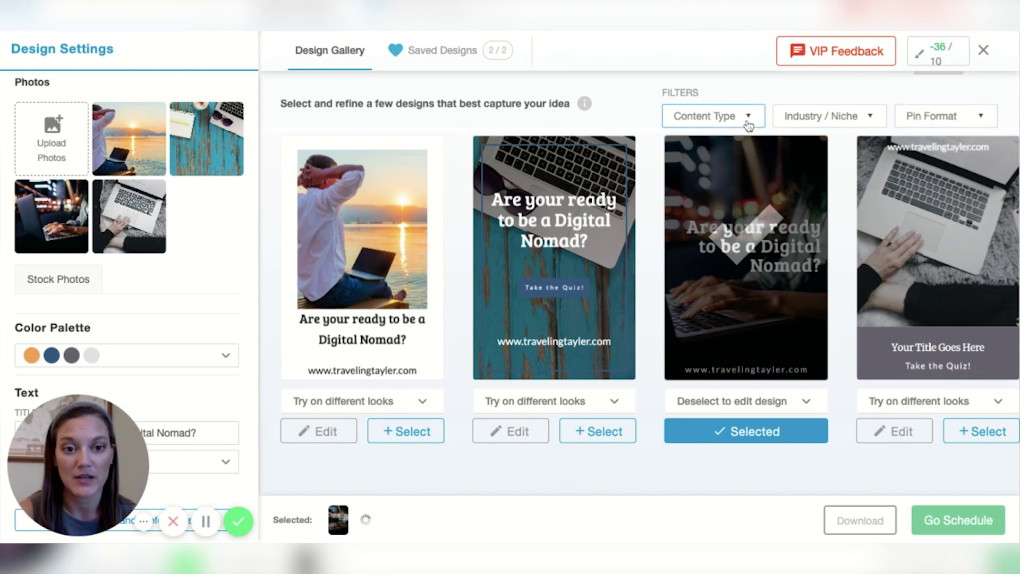
Step: Filter the Design Gallery to the Travel industry niche
click(748, 121)
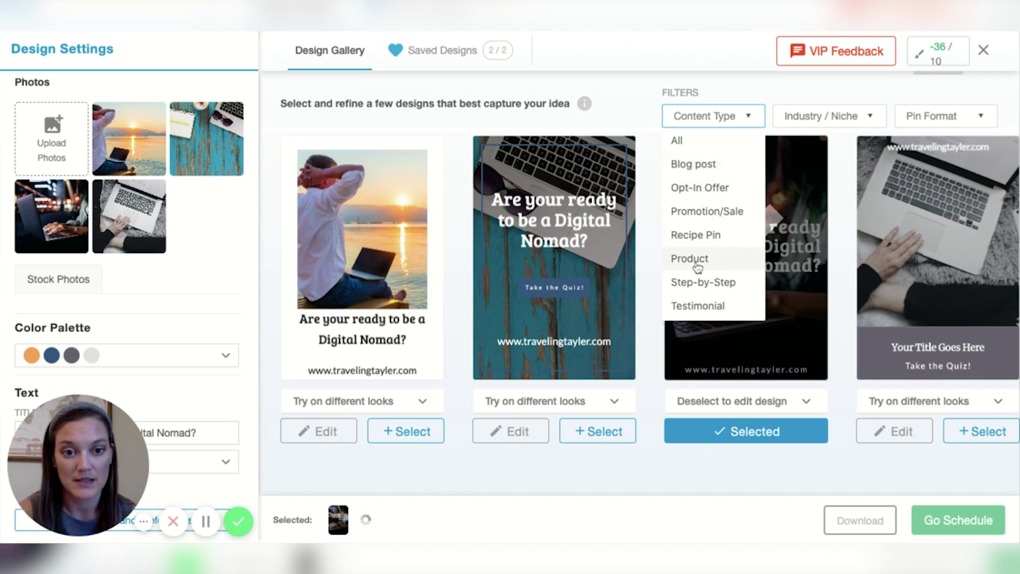
click(836, 121)
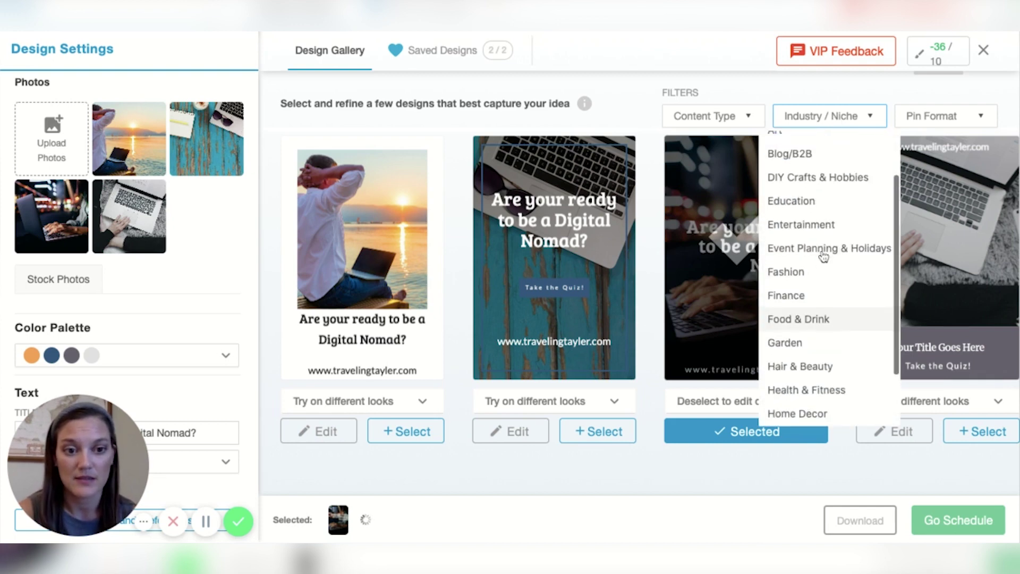
scroll(824, 255, up, 2)
scroll(823, 271, up, 2)
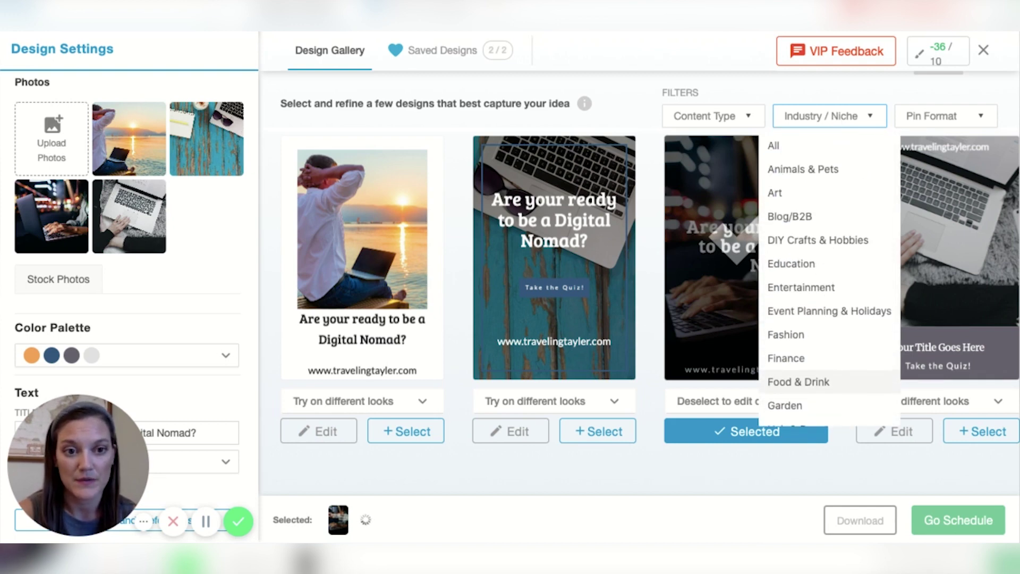
scroll(824, 279, down, 3)
scroll(824, 279, down, 2)
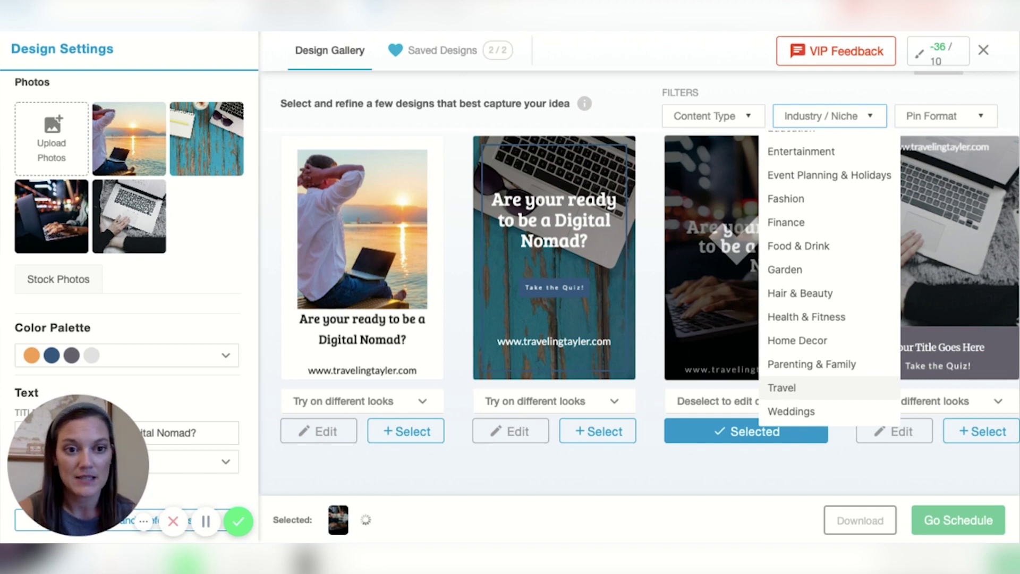
click(782, 388)
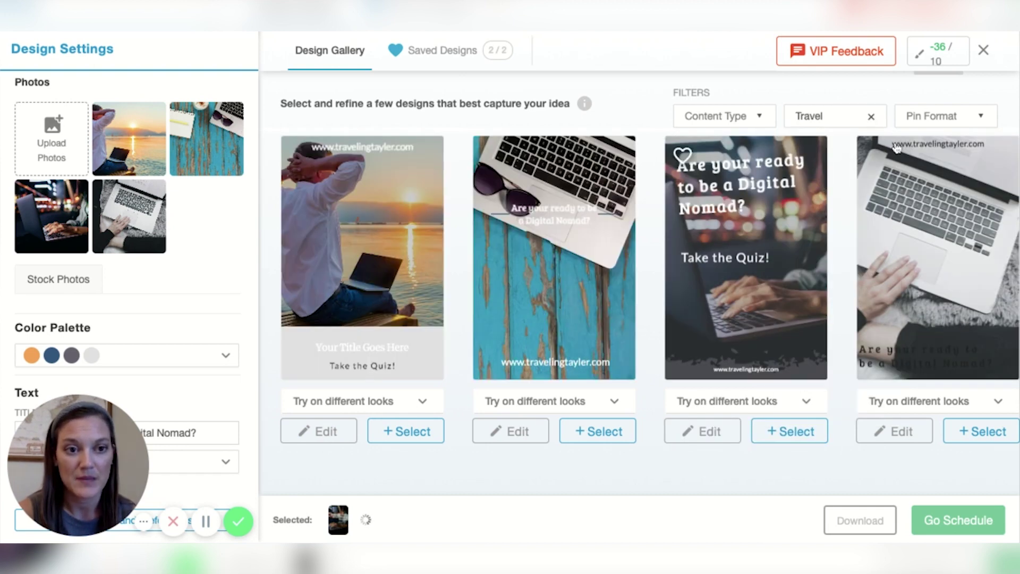
Step: Filter pin formats to 'Include a CTA' and send the dark laptop design to scheduling
click(941, 117)
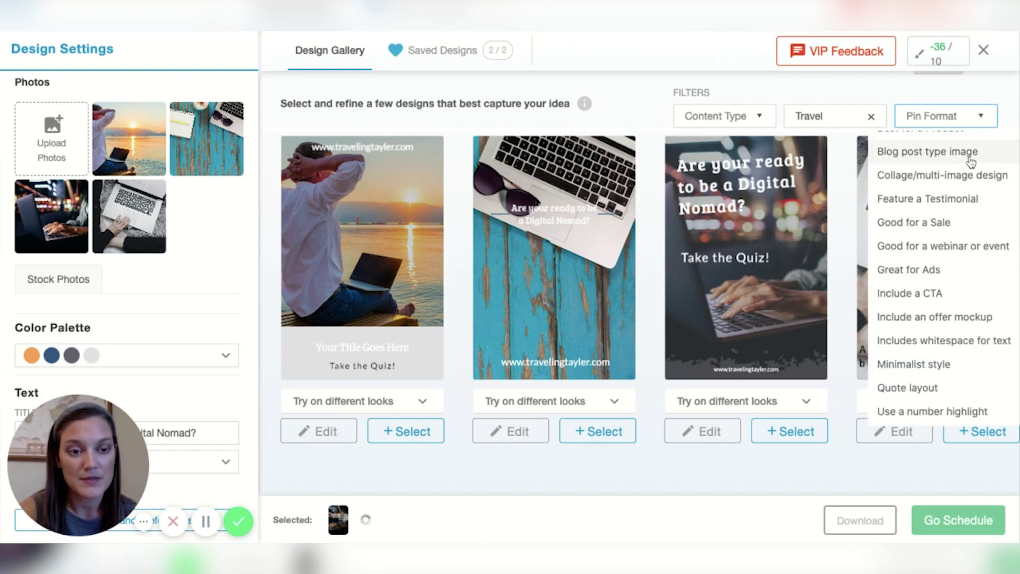
scroll(953, 218, up, 2)
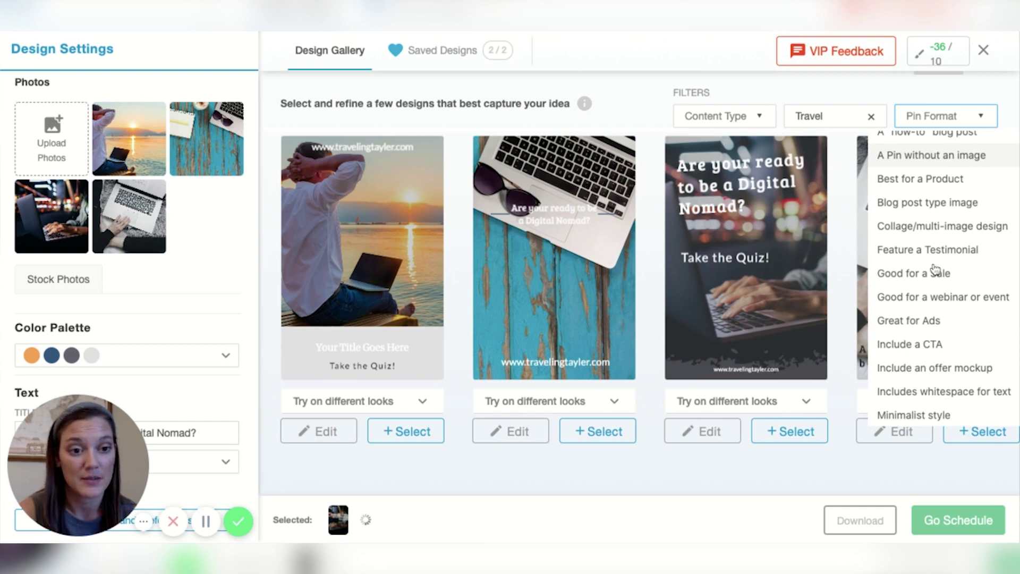
scroll(934, 268, down, 2)
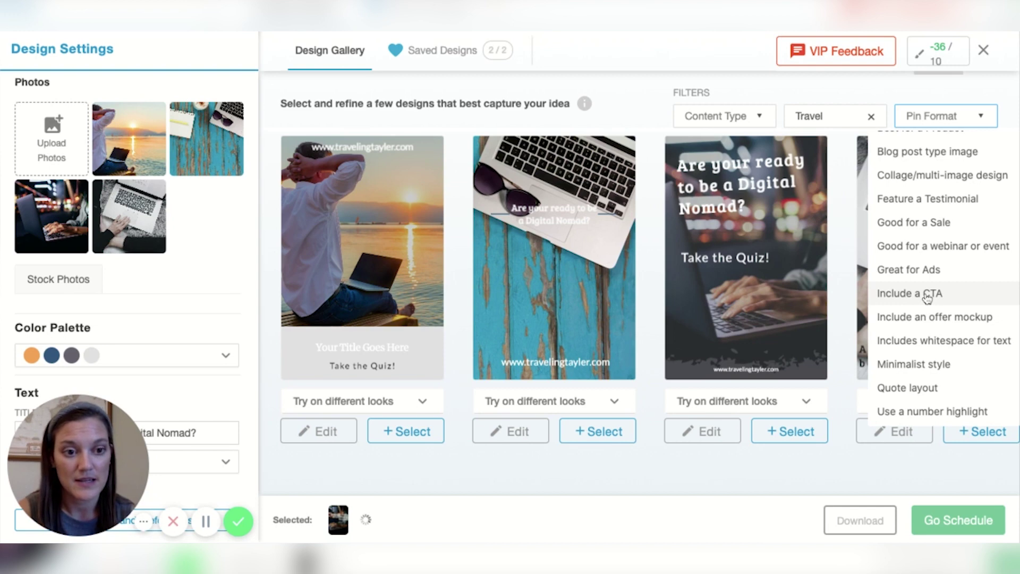
click(910, 293)
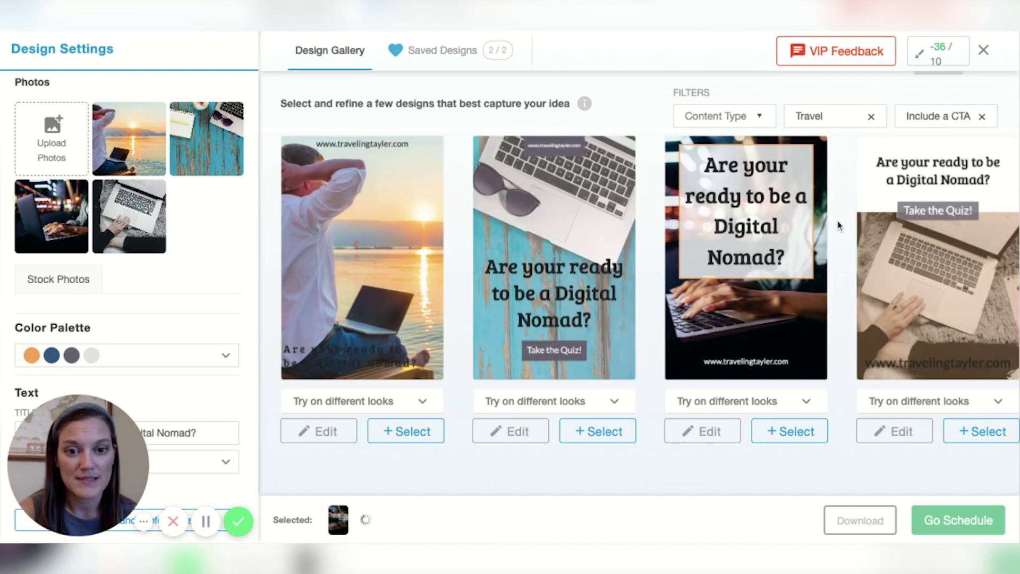
scroll(838, 225, down, 4)
scroll(839, 225, down, 3)
scroll(839, 225, down, 3)
scroll(839, 225, down, 3)
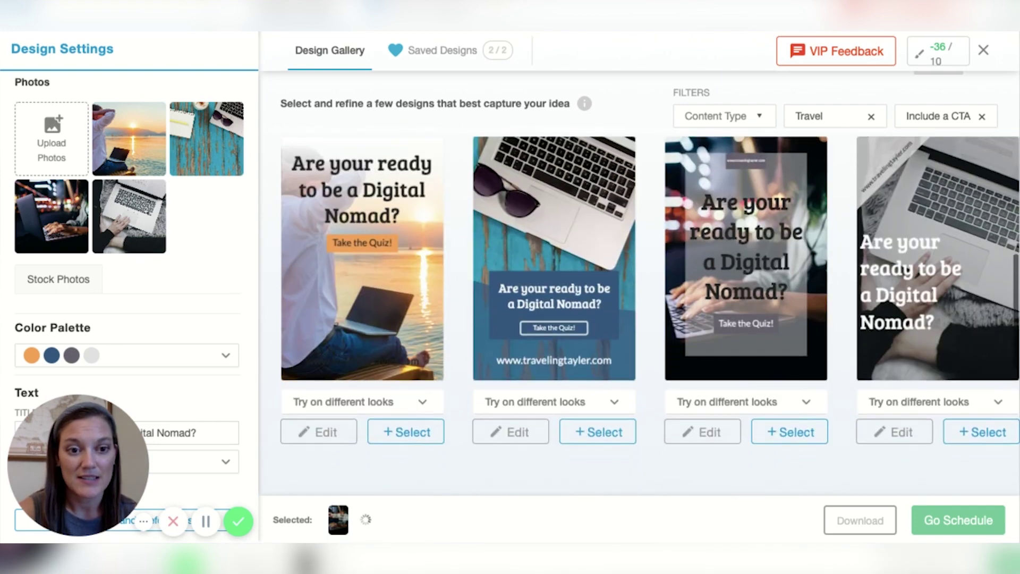
scroll(838, 225, down, 3)
scroll(839, 224, down, 3)
scroll(839, 225, down, 3)
scroll(839, 225, down, 3)
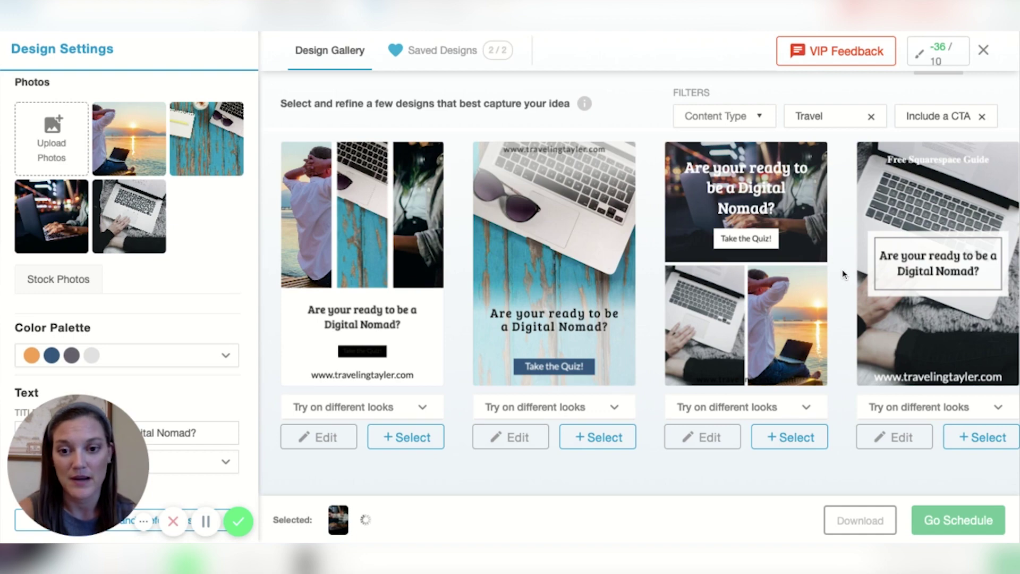
scroll(843, 273, up, 3)
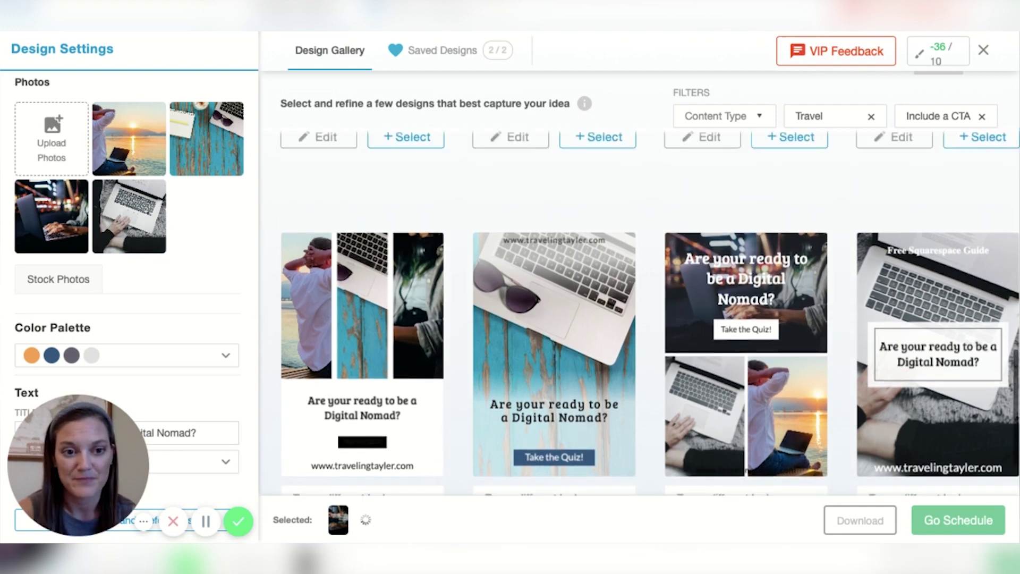
scroll(650, 319, up, 2)
scroll(651, 319, up, 3)
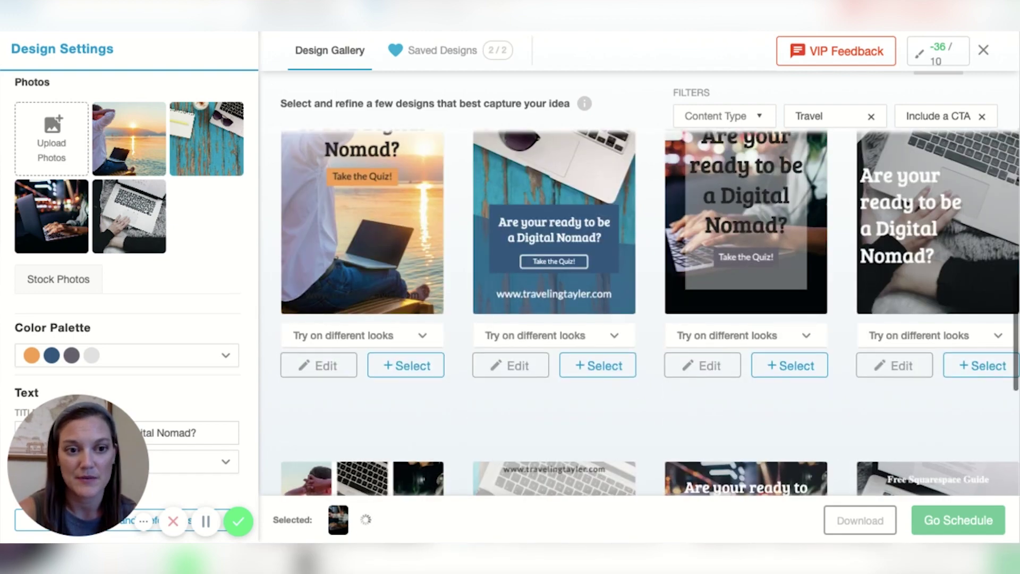
scroll(651, 319, up, 2)
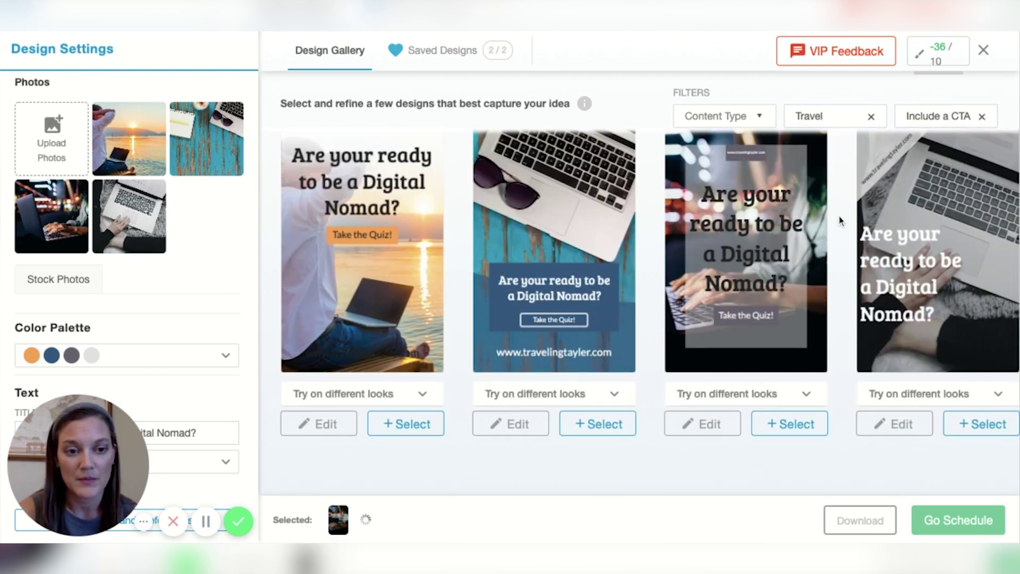
scroll(841, 220, up, 1)
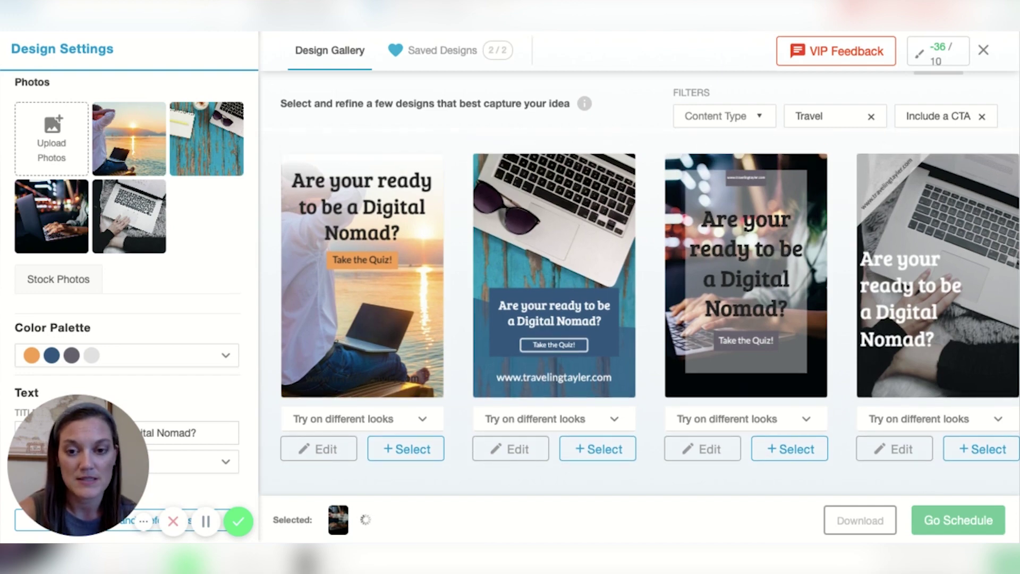
scroll(840, 221, up, 1)
scroll(840, 220, up, 1)
scroll(841, 220, down, 3)
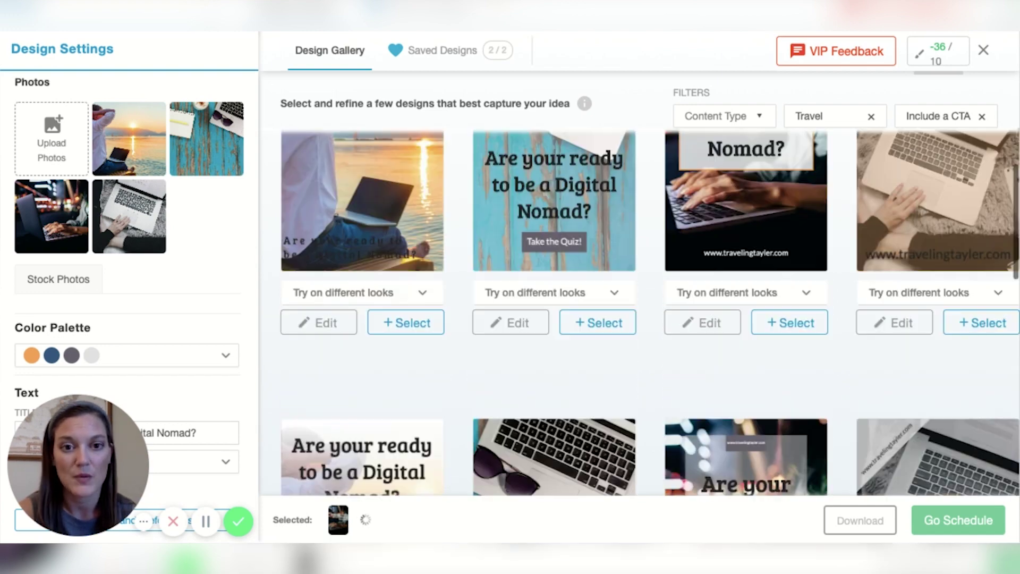
scroll(841, 221, down, 2)
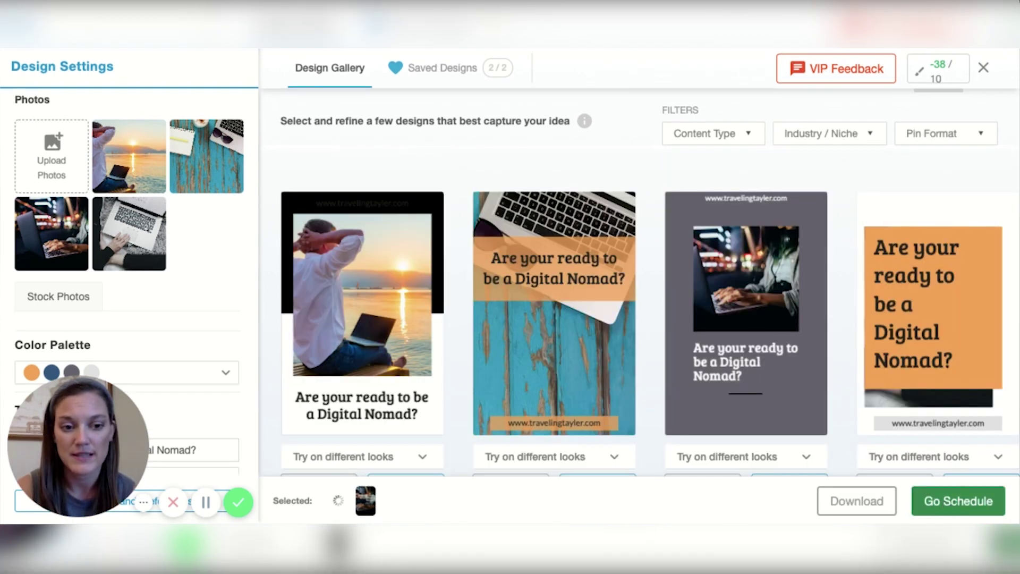
click(958, 501)
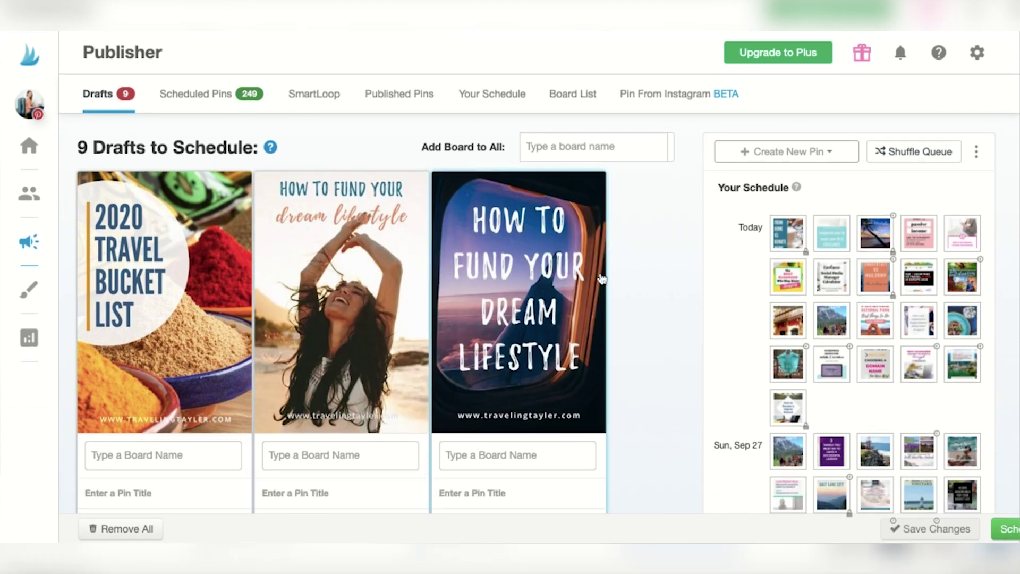
scroll(658, 294, down, 5)
scroll(656, 293, down, 5)
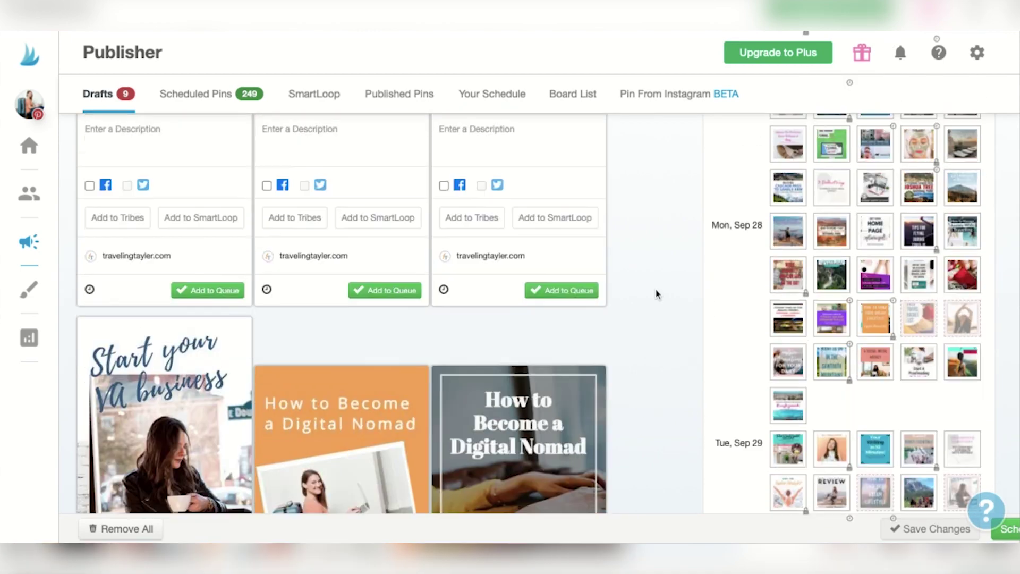
scroll(657, 293, down, 5)
scroll(657, 294, down, 2)
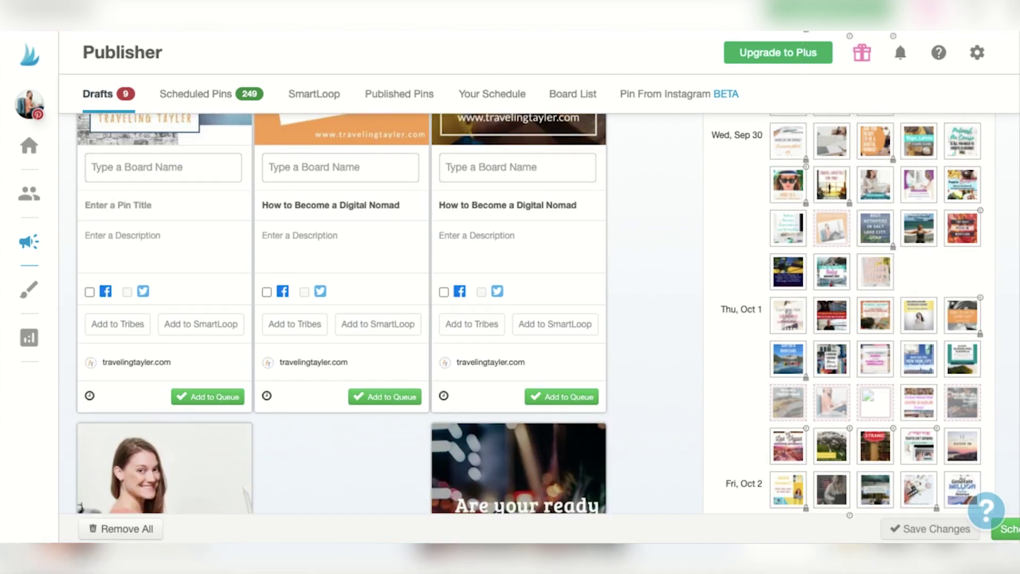
scroll(658, 294, up, 10)
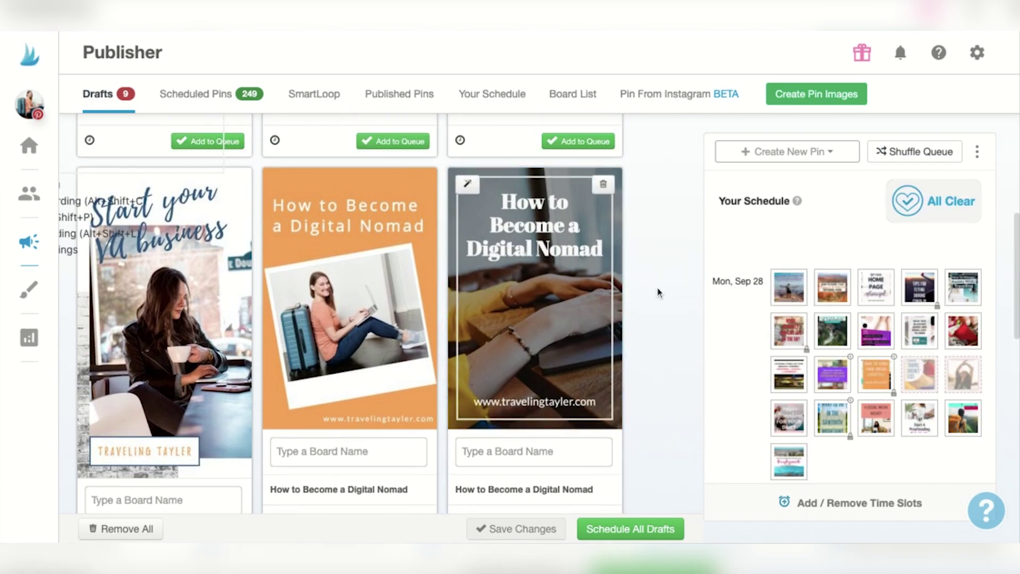
scroll(659, 293, down, 3)
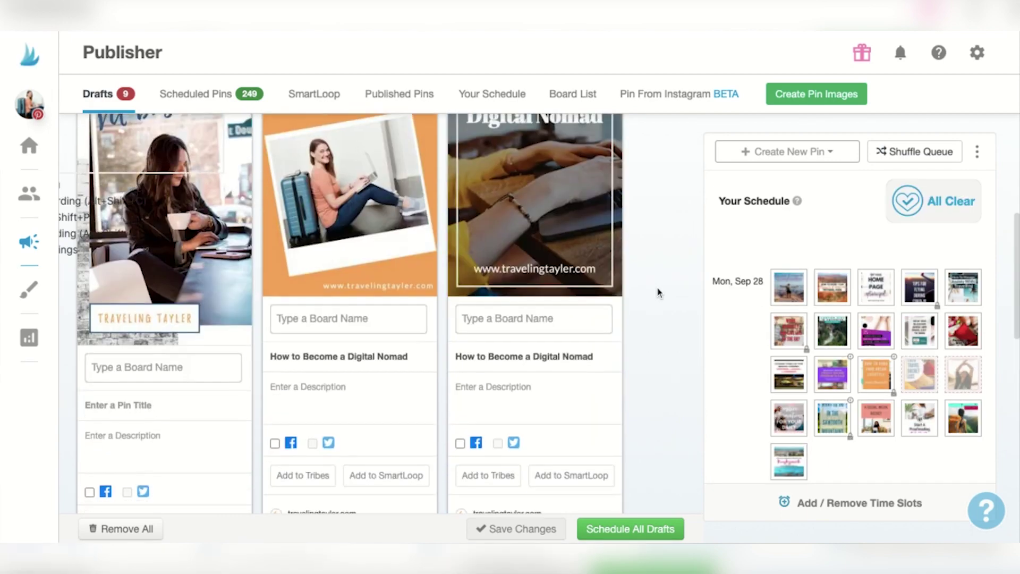
scroll(658, 293, down, 3)
scroll(659, 293, down, 3)
scroll(659, 293, down, 3)
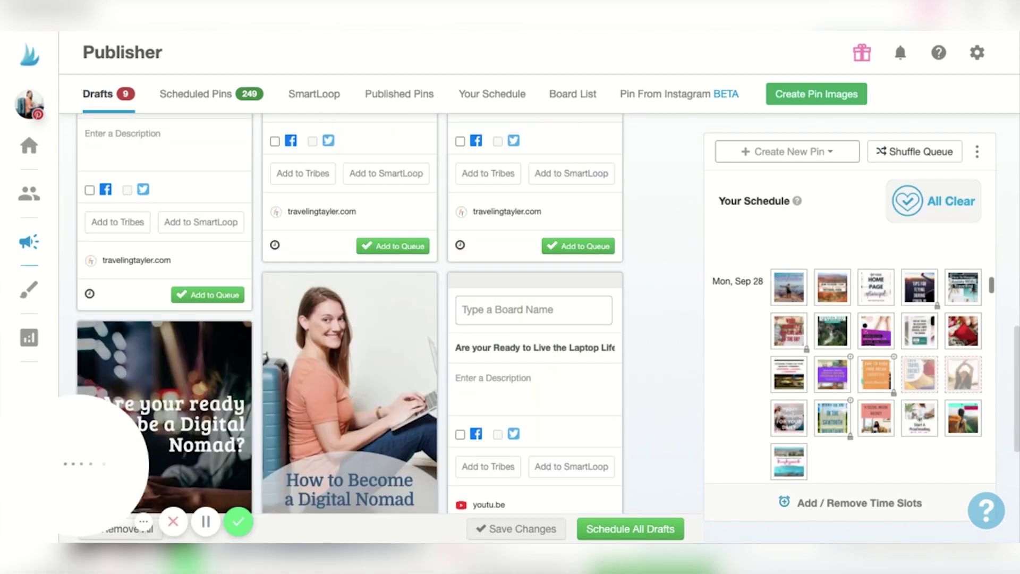
scroll(350, 319, down, 5)
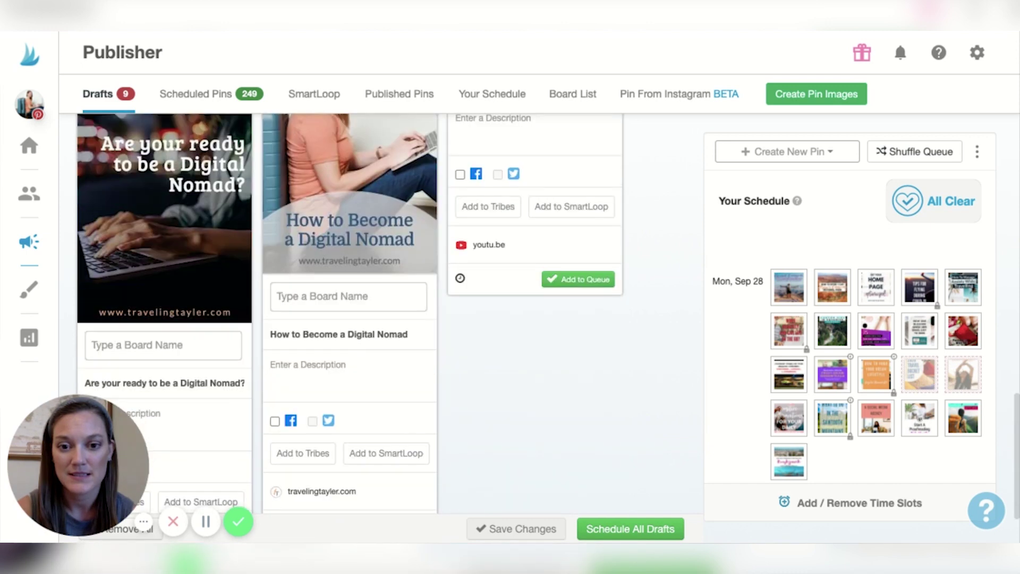
scroll(351, 319, up, 2)
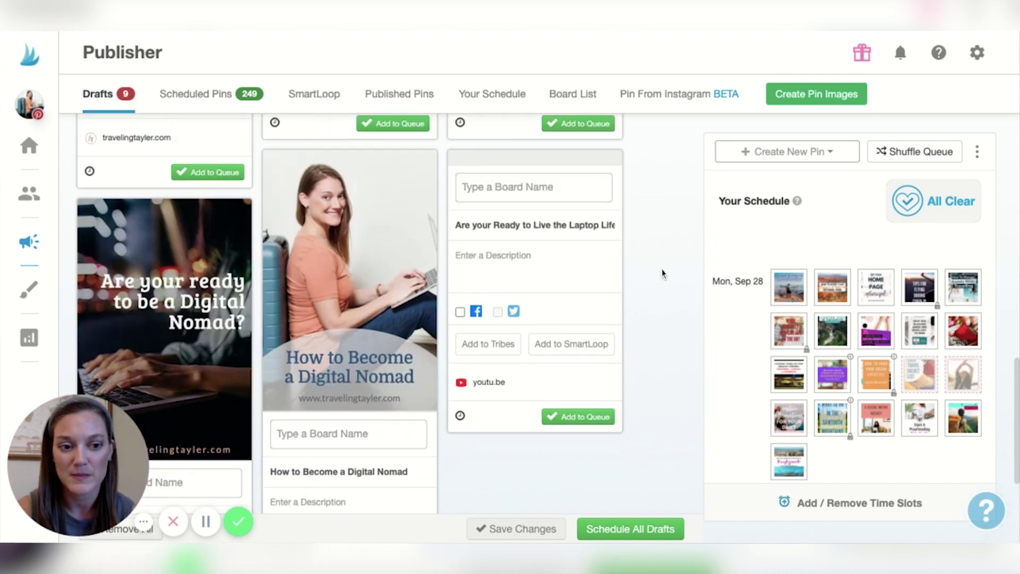
scroll(661, 273, up, 1)
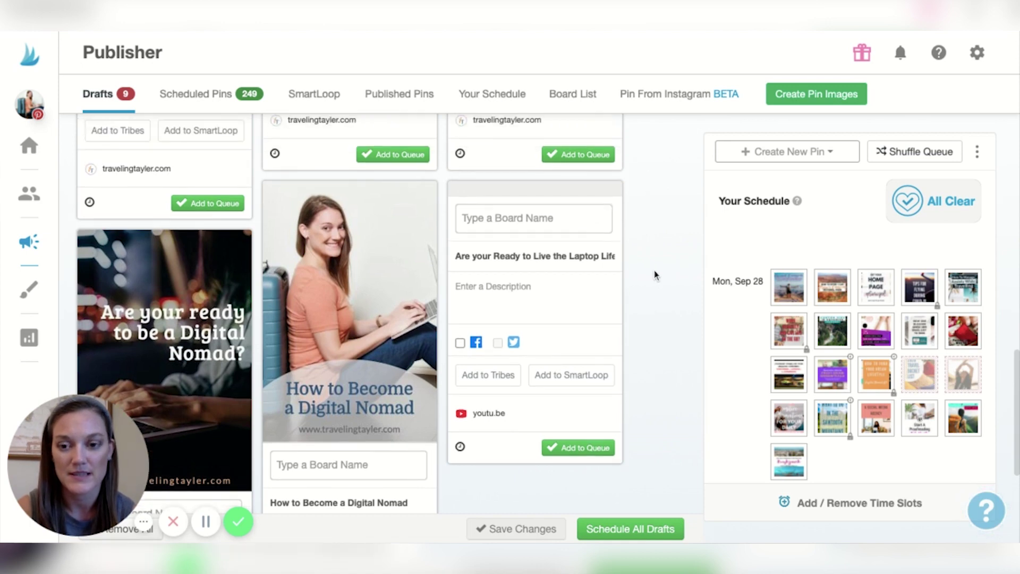
scroll(351, 319, down, 2)
scroll(351, 319, down, 1)
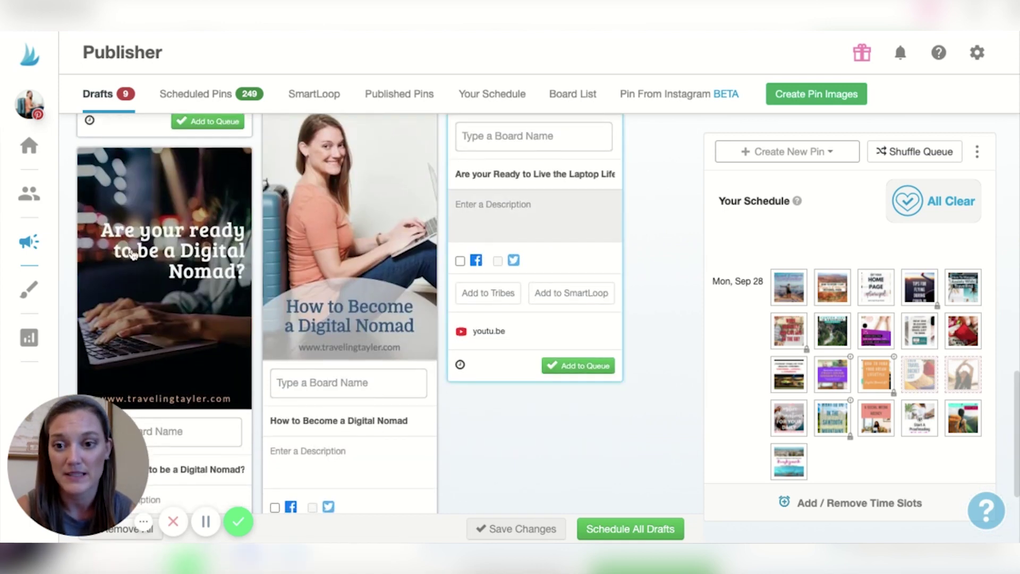
scroll(186, 260, down, 2)
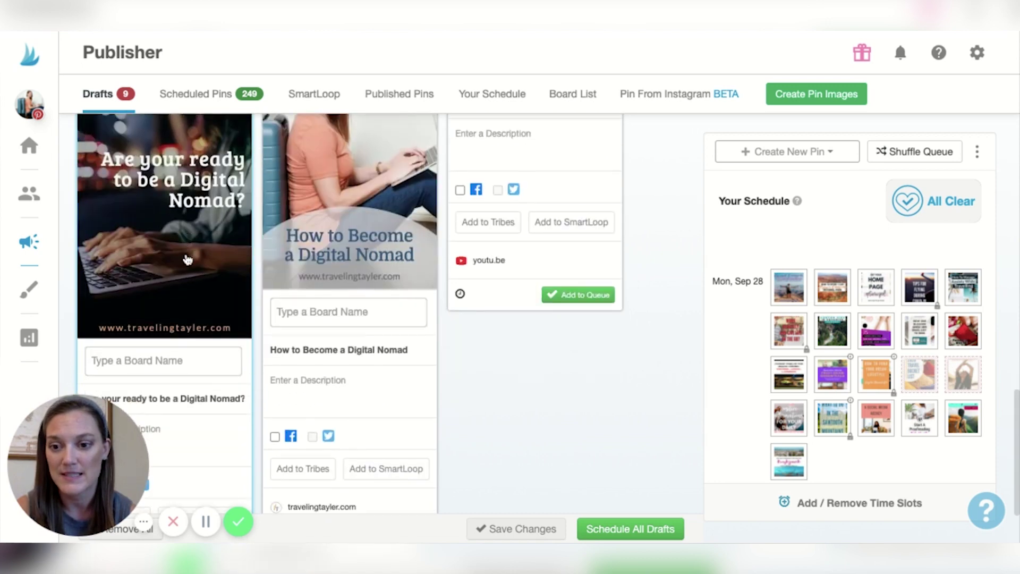
scroll(186, 259, down, 1)
scroll(186, 260, down, 2)
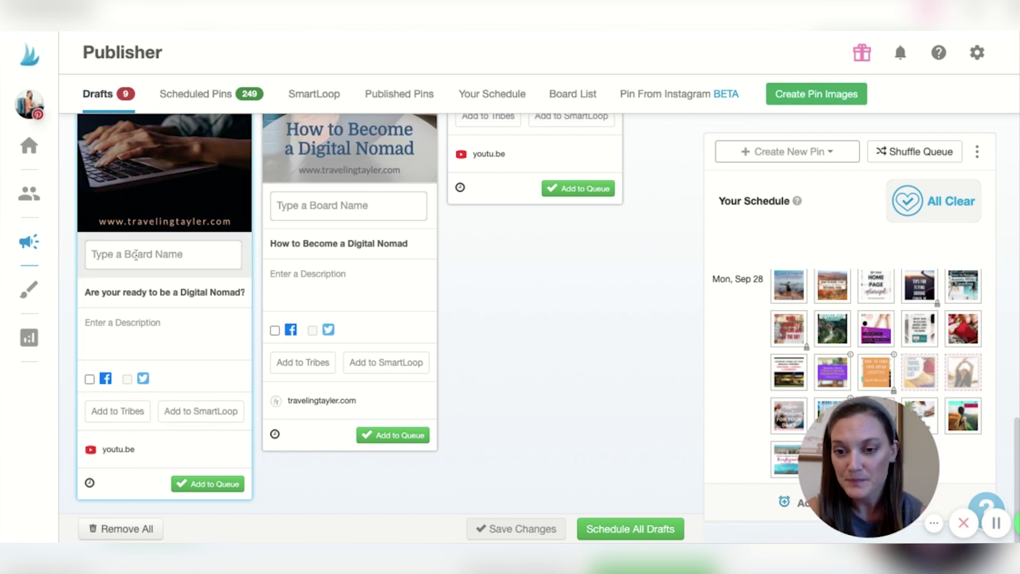
scroll(138, 253, up, 3)
scroll(137, 253, up, 2)
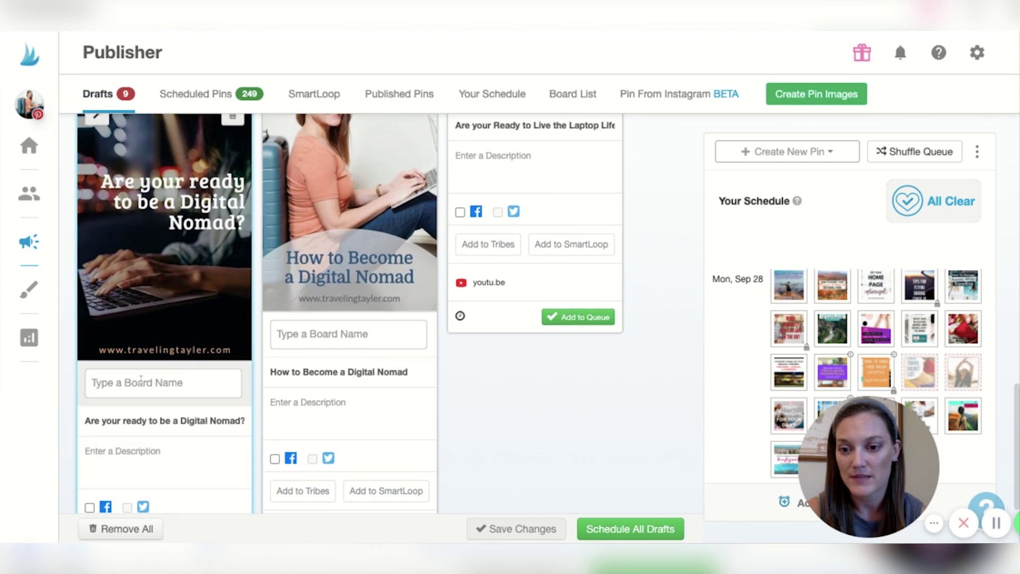
click(140, 382)
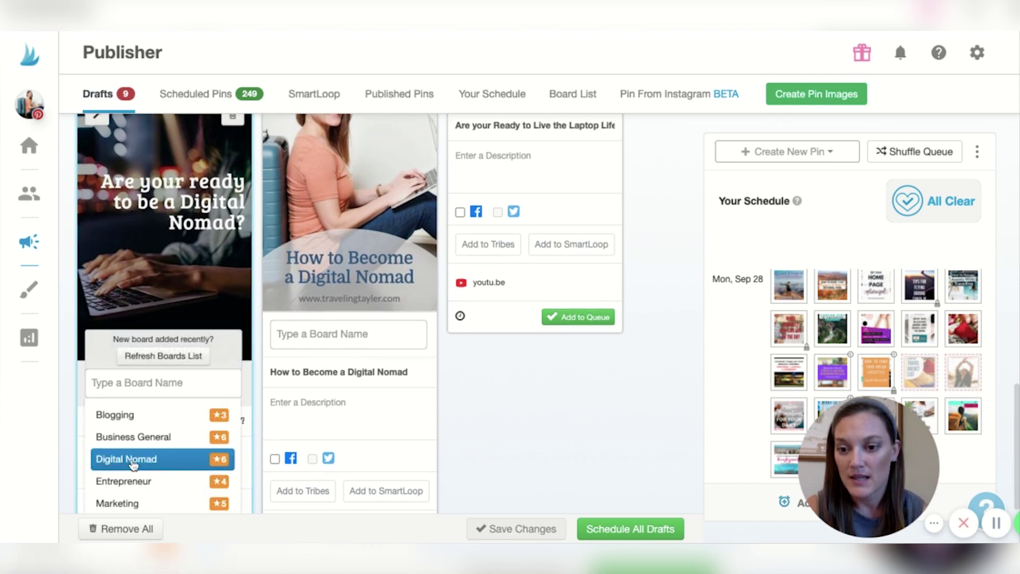
click(132, 461)
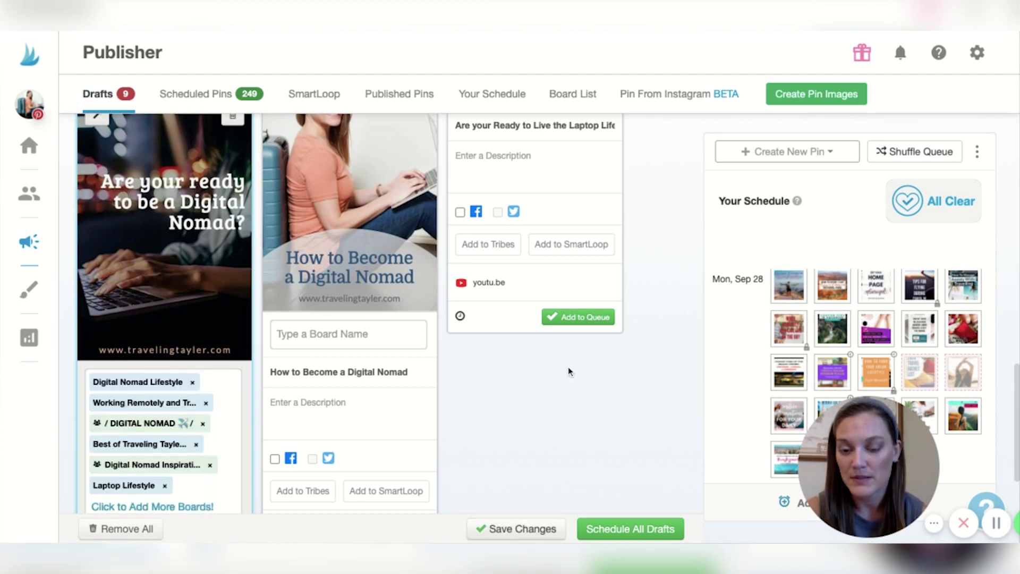
scroll(535, 396, down, 3)
scroll(319, 320, down, 1)
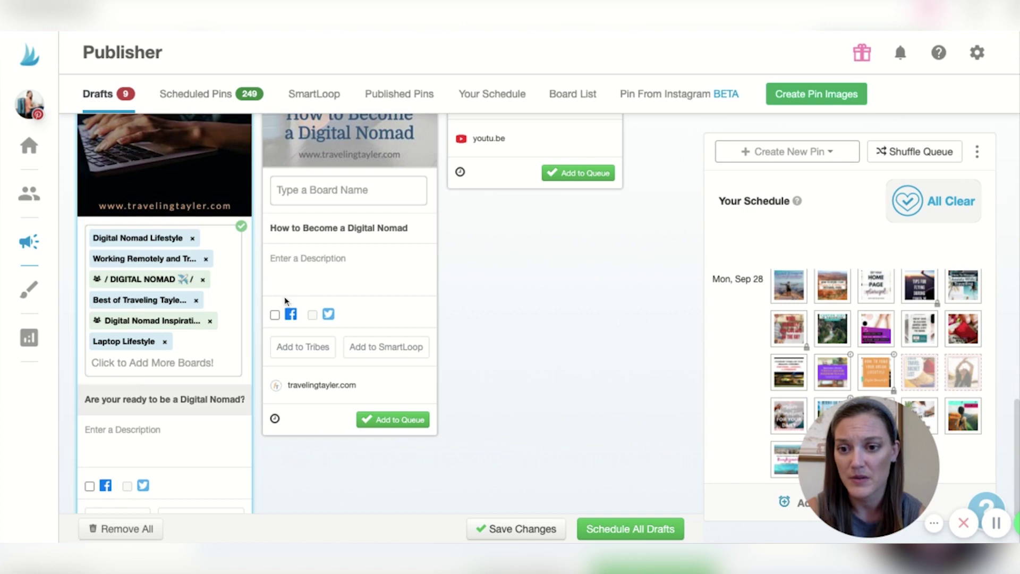
scroll(574, 319, down, 3)
Step: Start the Digital Nomad pin's description inviting readers to take the laptop-lifestyle quiz
click(157, 333)
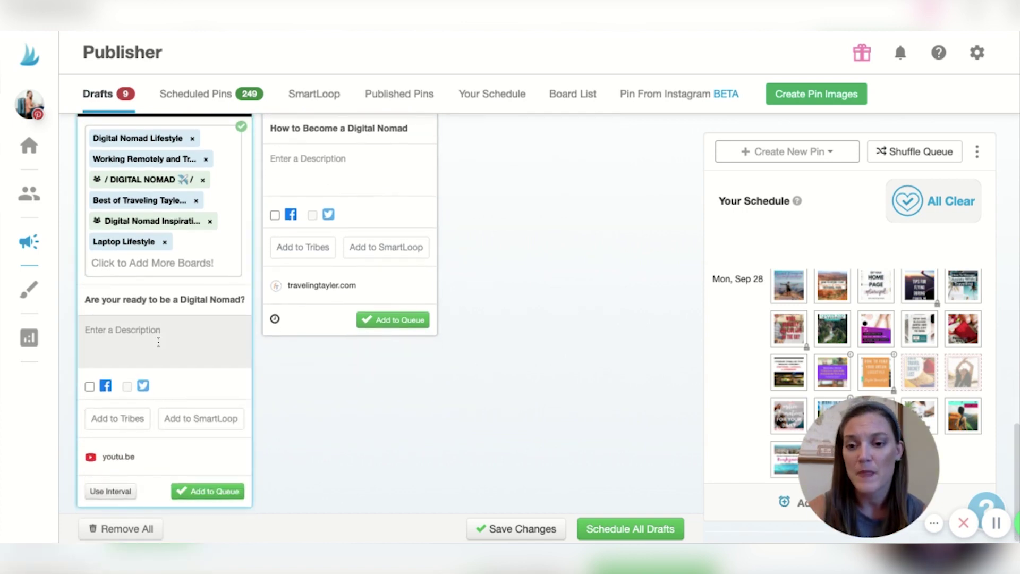
text(Are you ready to be a Digital Noma)
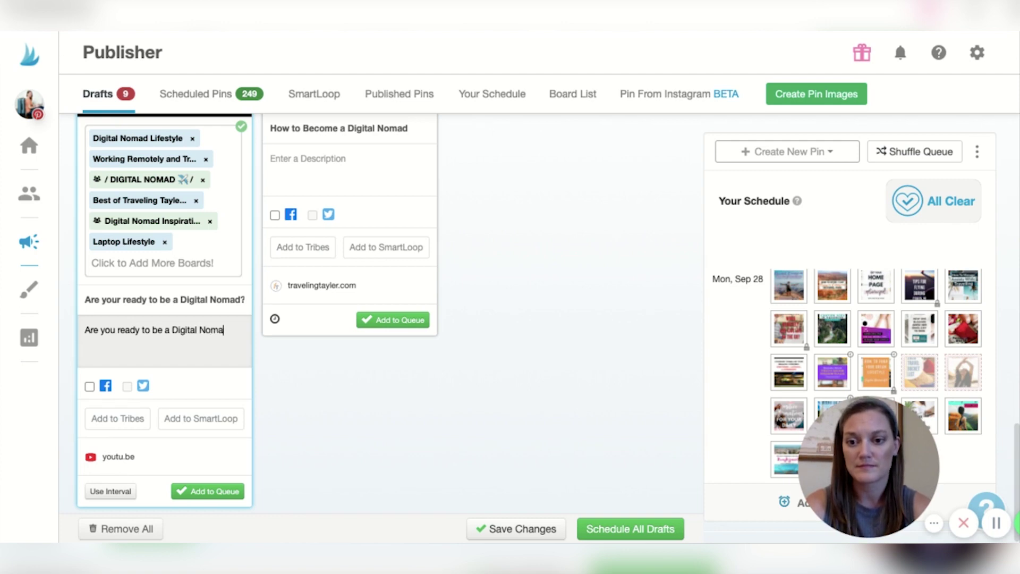
text(d? Take the quiz to find out if living)
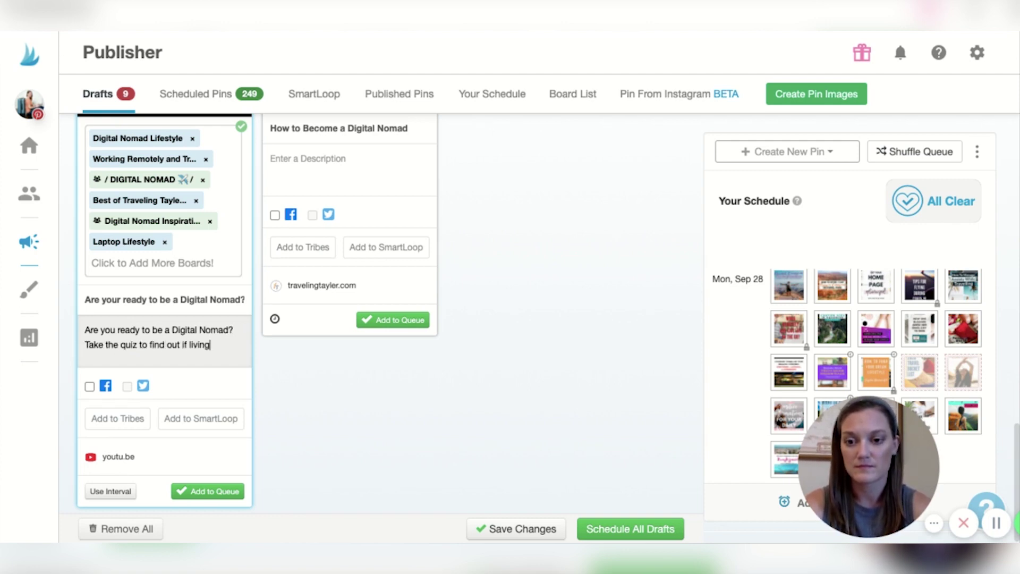
text( the laptop lifestye)
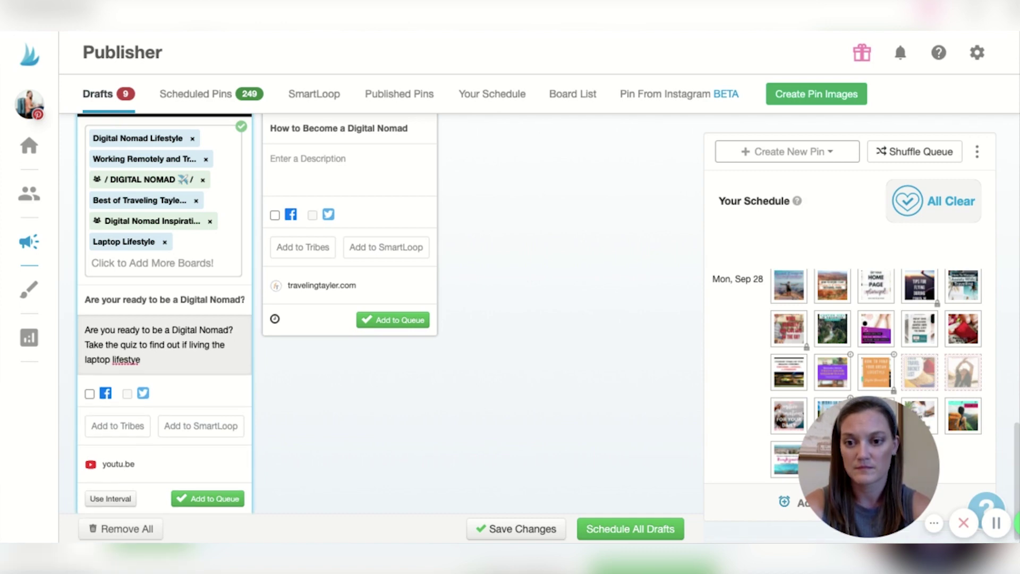
text(.)
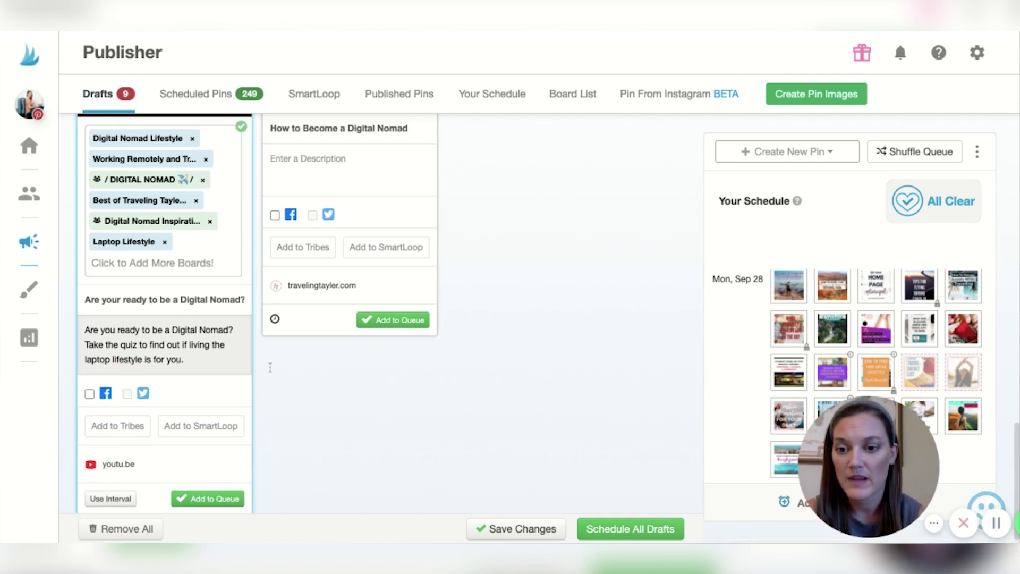
scroll(355, 401, down, 1)
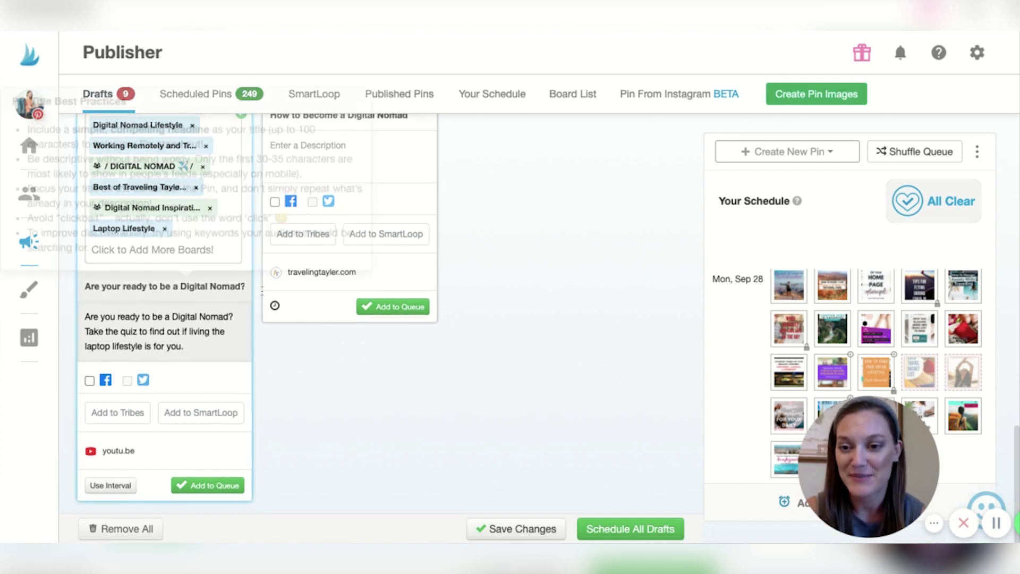
scroll(549, 317, up, 3)
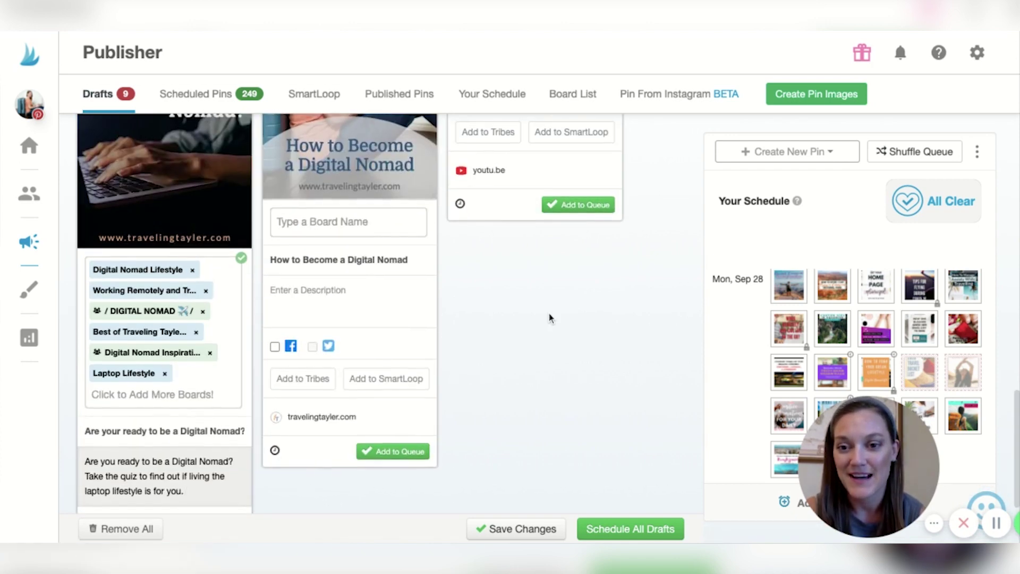
scroll(550, 318, down, 3)
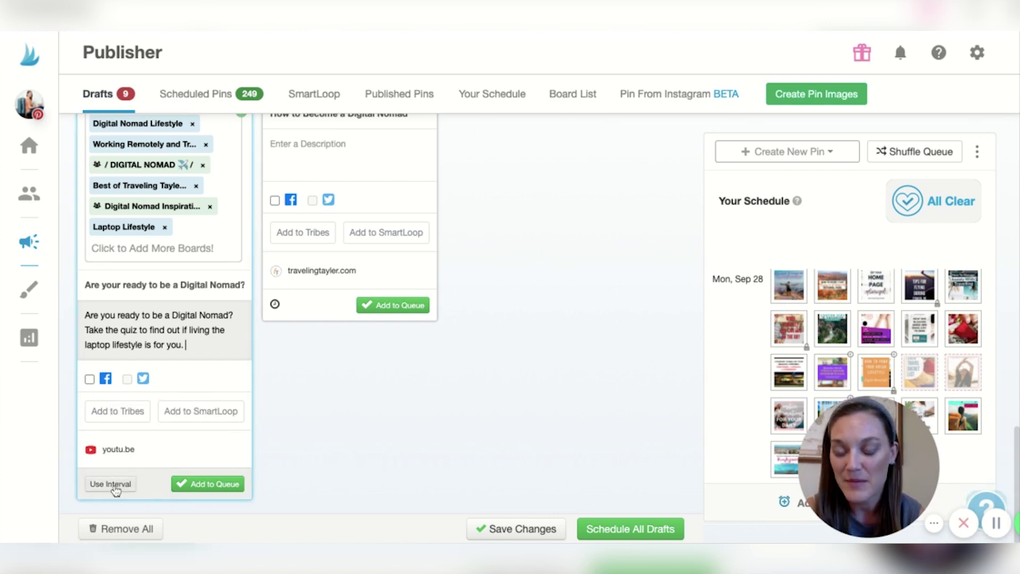
Step: Switch the pin to interval scheduling with September 29 as the first pin date
click(112, 484)
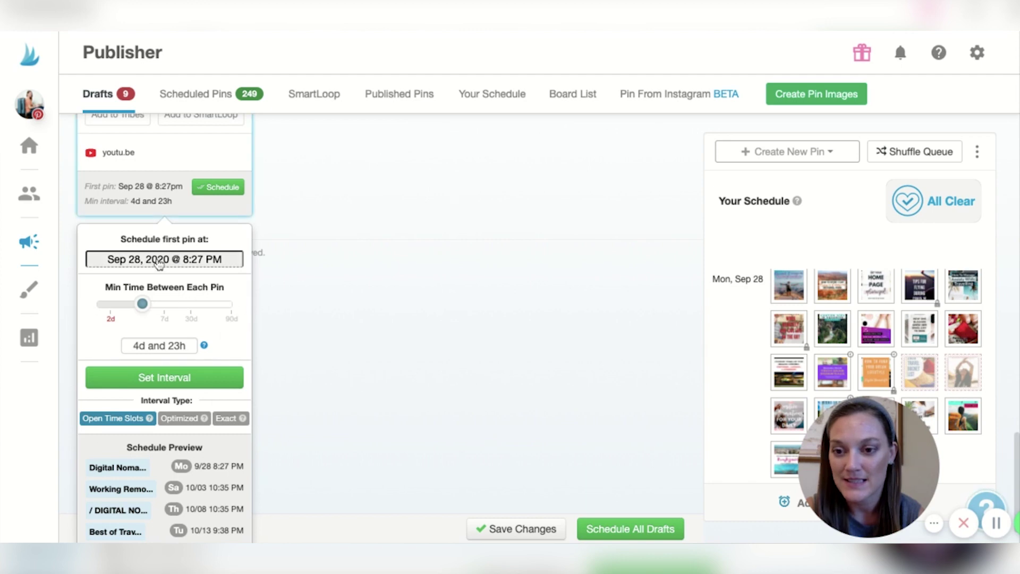
click(160, 260)
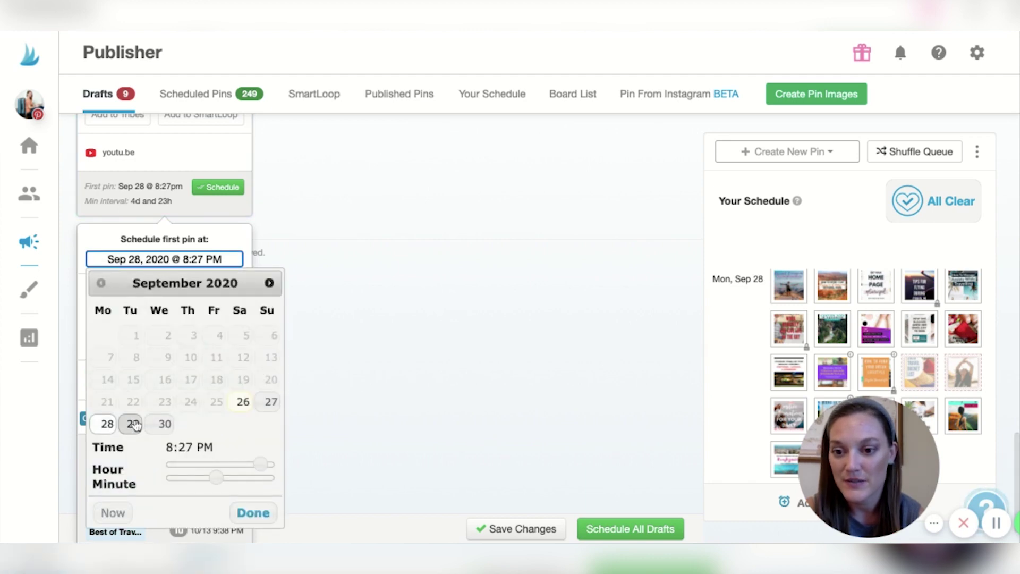
click(133, 425)
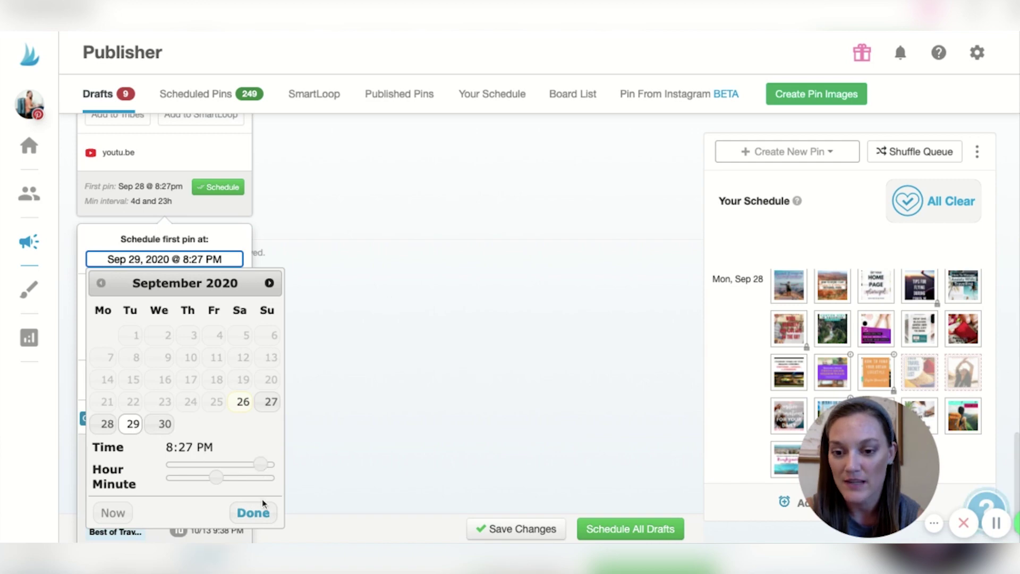
click(253, 513)
scroll(336, 339, down, 1)
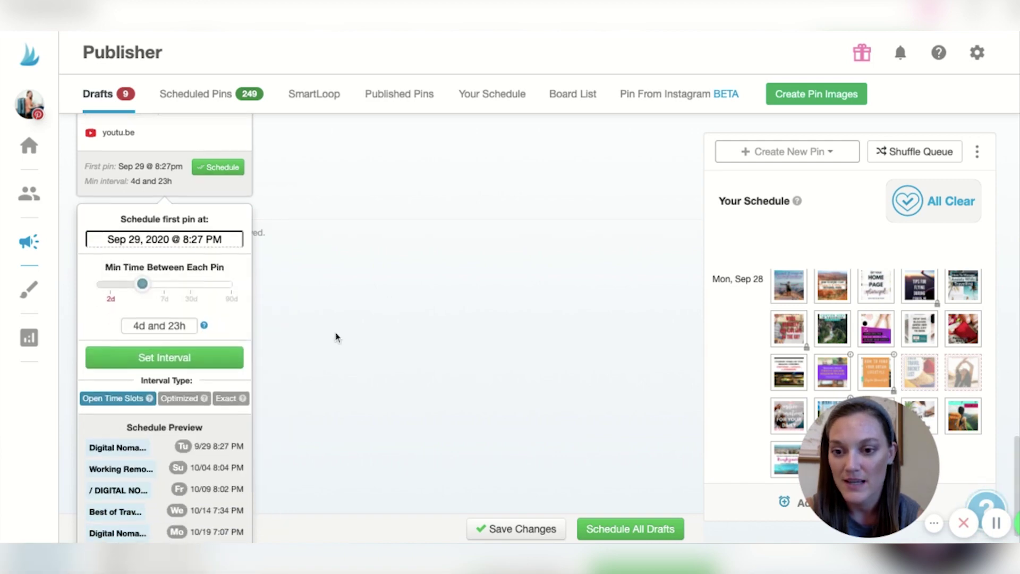
Step: Set the minimum gap between pins to 5d 22h and apply the interval
drag(142, 284, 152, 284)
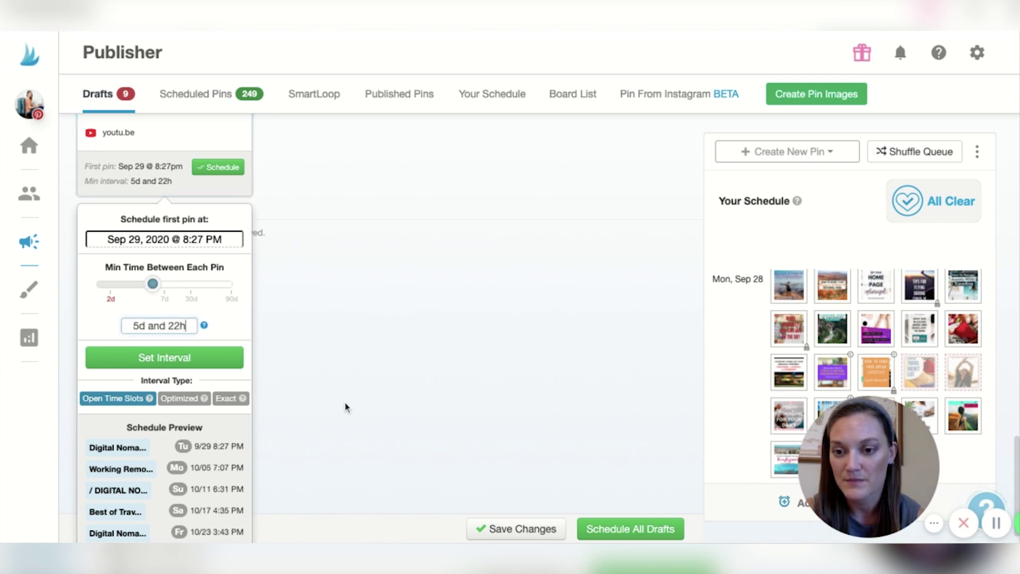
scroll(346, 408, down, 1)
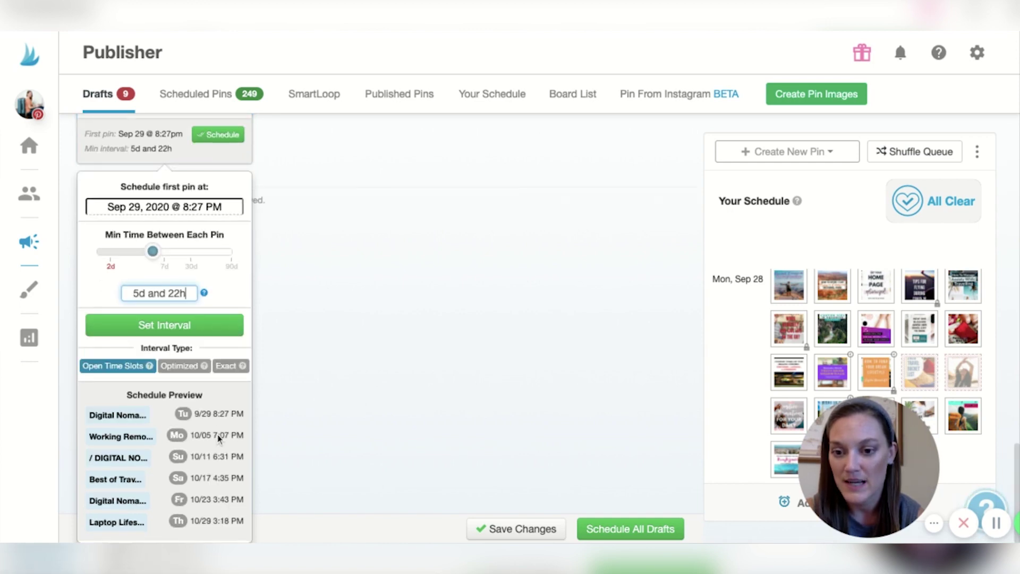
scroll(309, 322, up, 2)
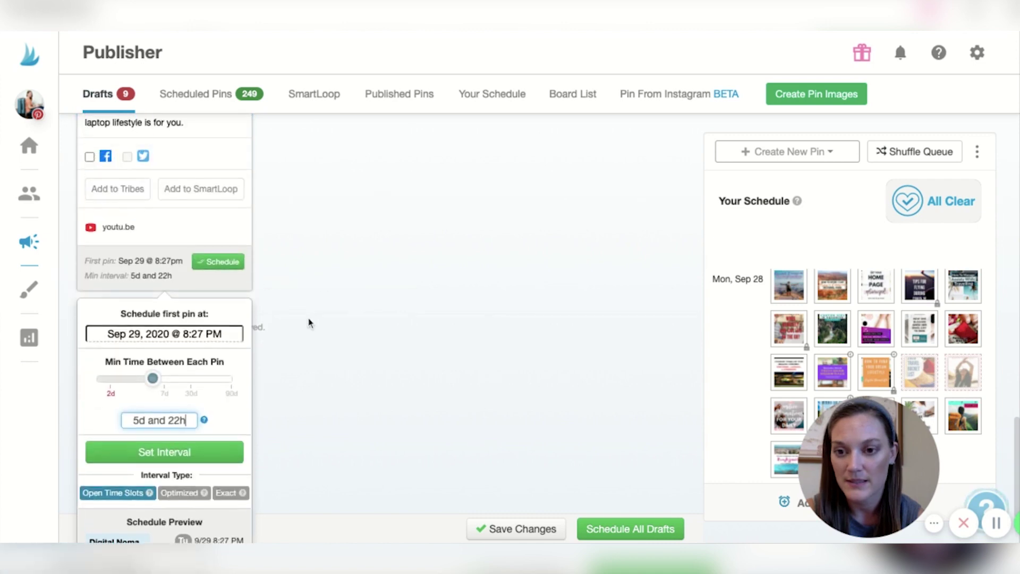
click(165, 459)
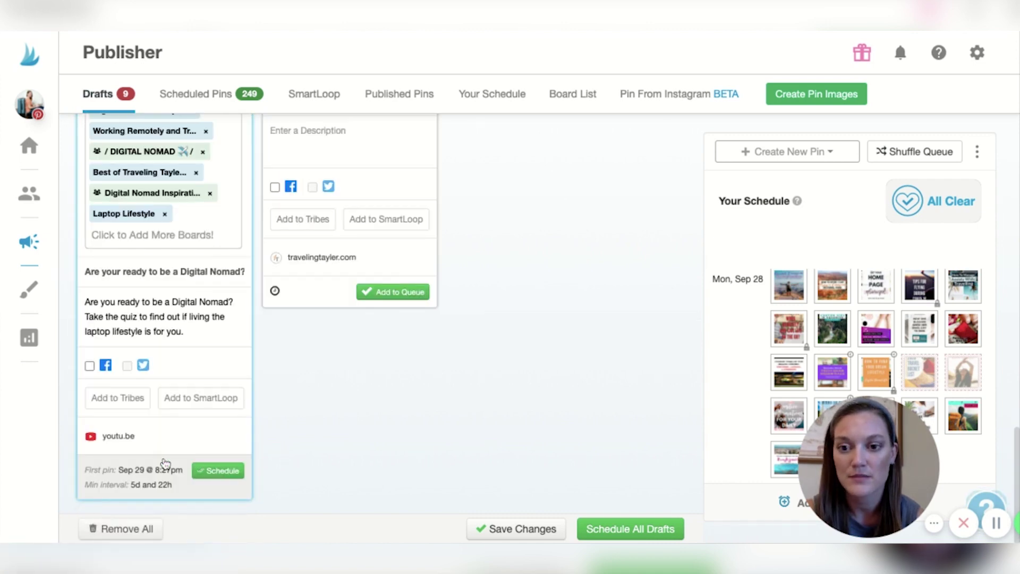
click(119, 475)
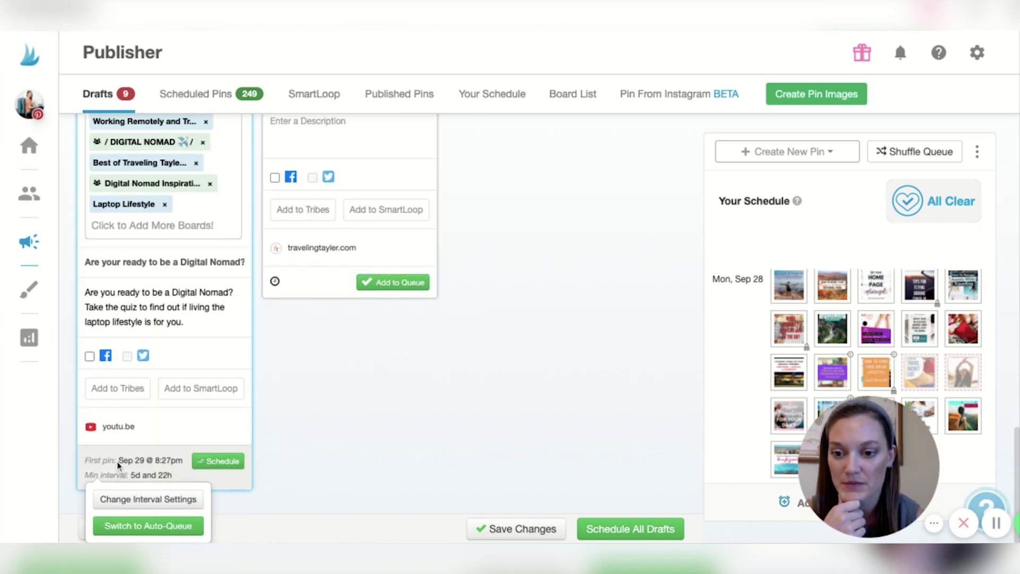
click(318, 446)
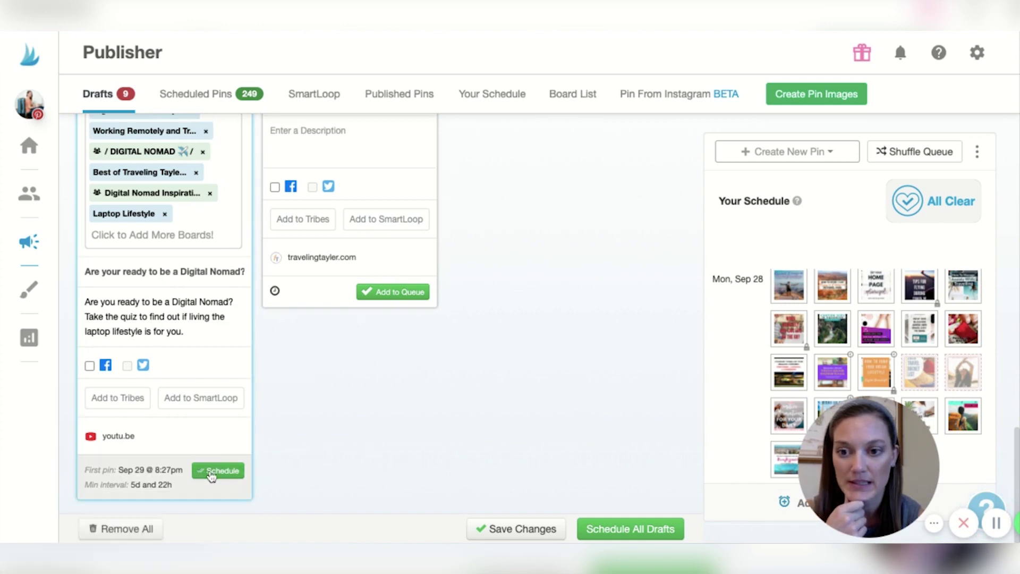
Step: Schedule the Digital Nomad pin to all its boards, leaving eight drafts
click(212, 472)
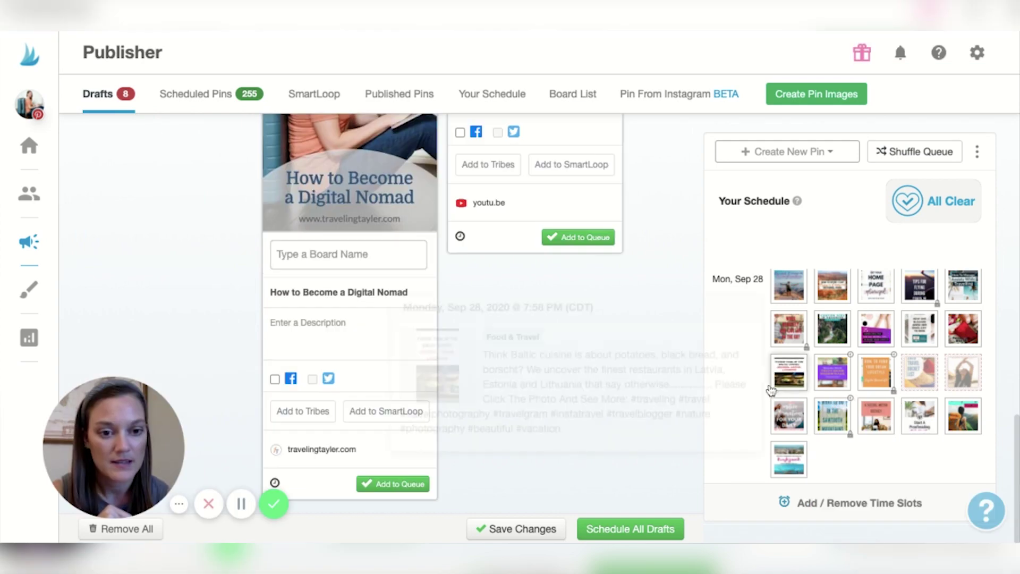
scroll(797, 383, down, 3)
scroll(758, 391, down, 2)
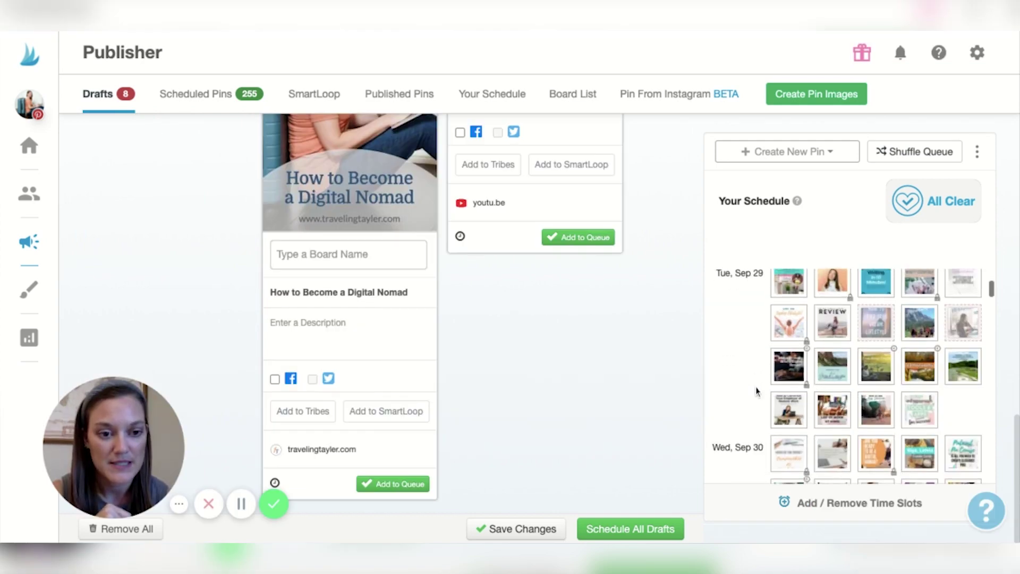
scroll(757, 390, down, 2)
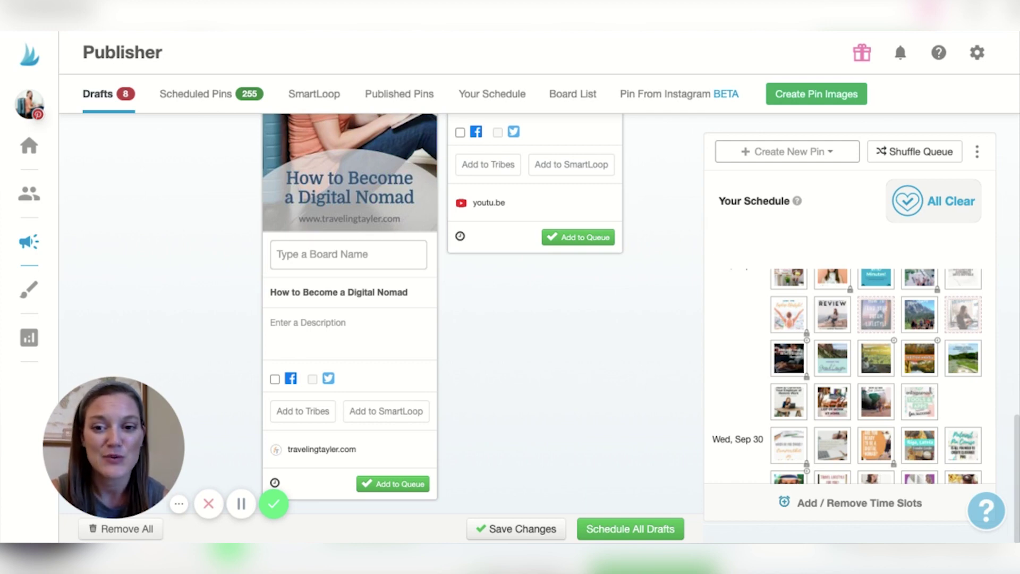
scroll(750, 382, down, 5)
scroll(750, 383, down, 5)
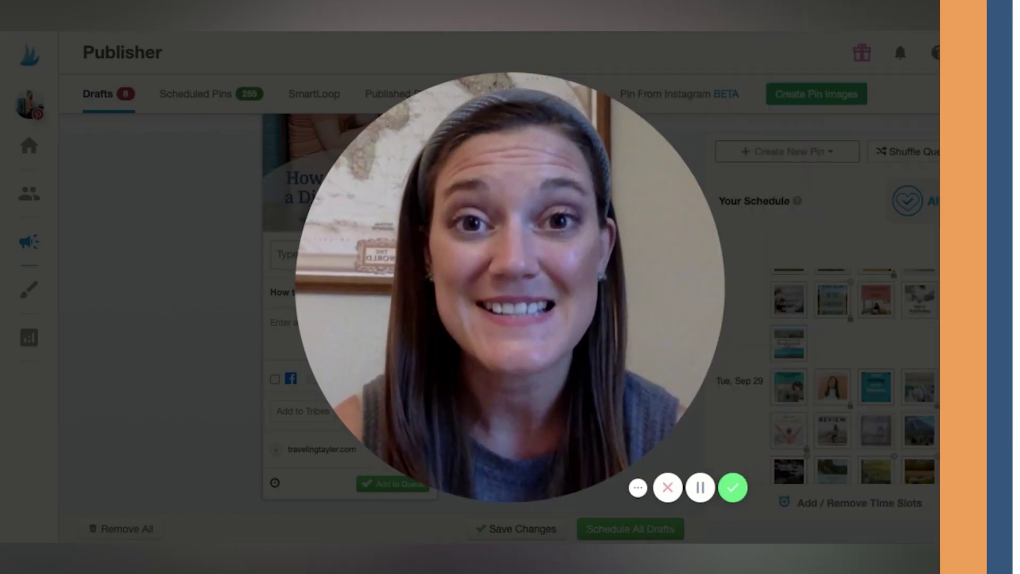